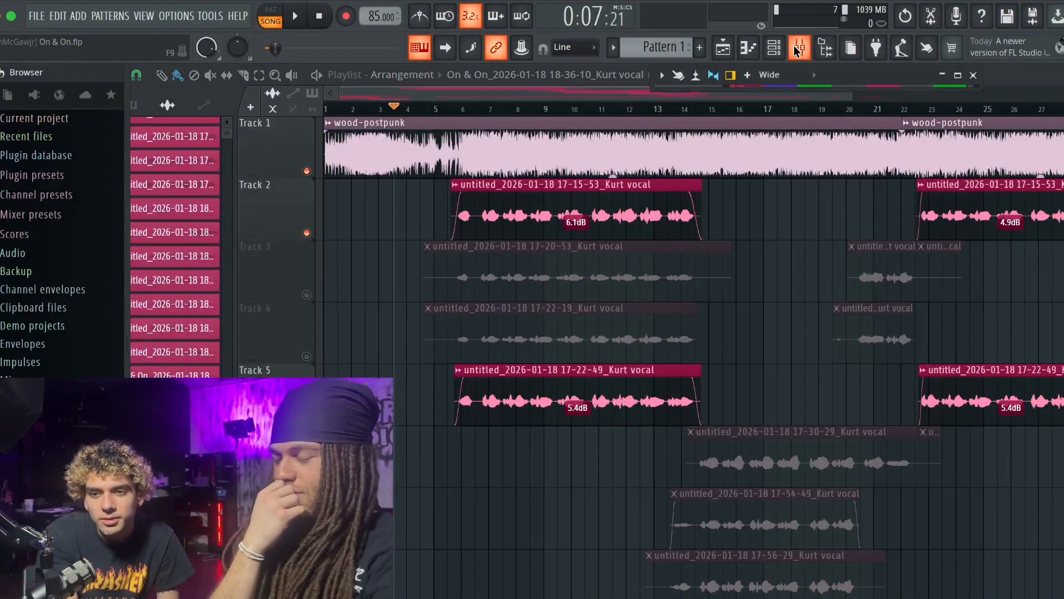
- Review the vocal tracks across the playlist arrangement during playback, and stop the song
left_click(876, 47)
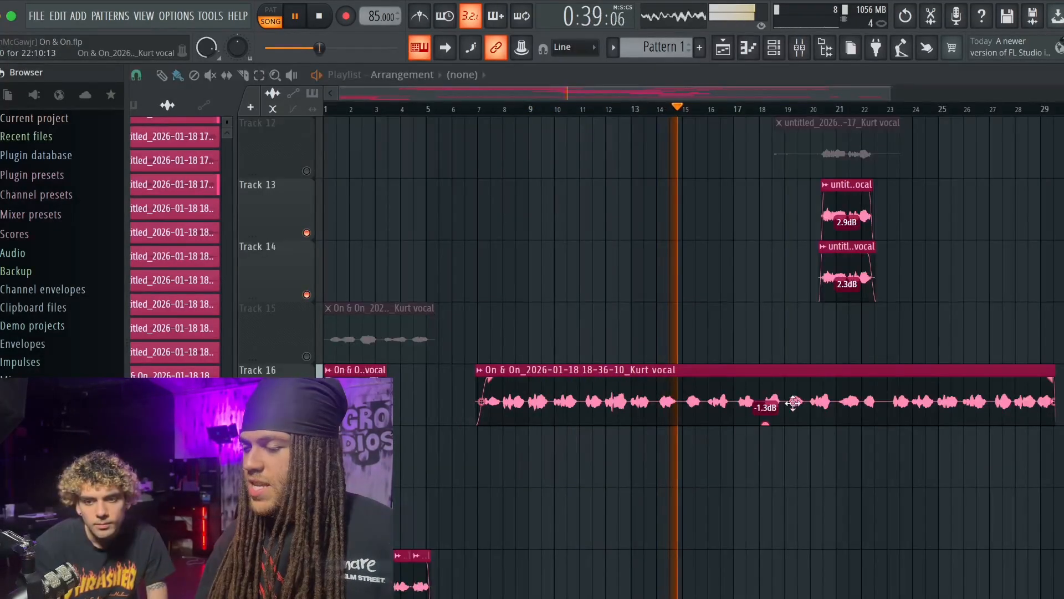
scroll(838, 484, "down", 2)
scroll(838, 484, "up", 6)
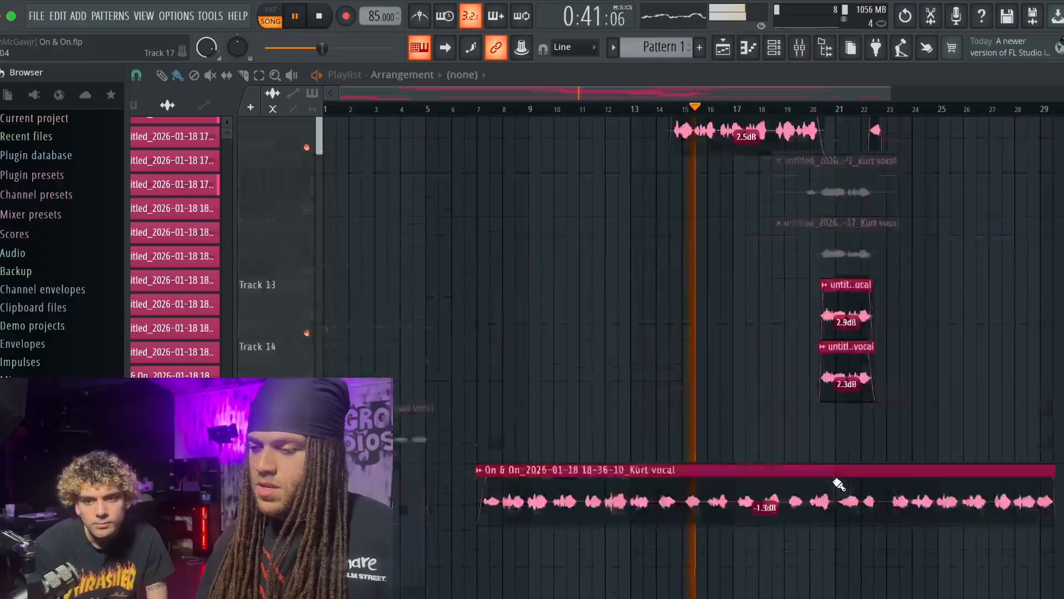
scroll(839, 484, "up", 5)
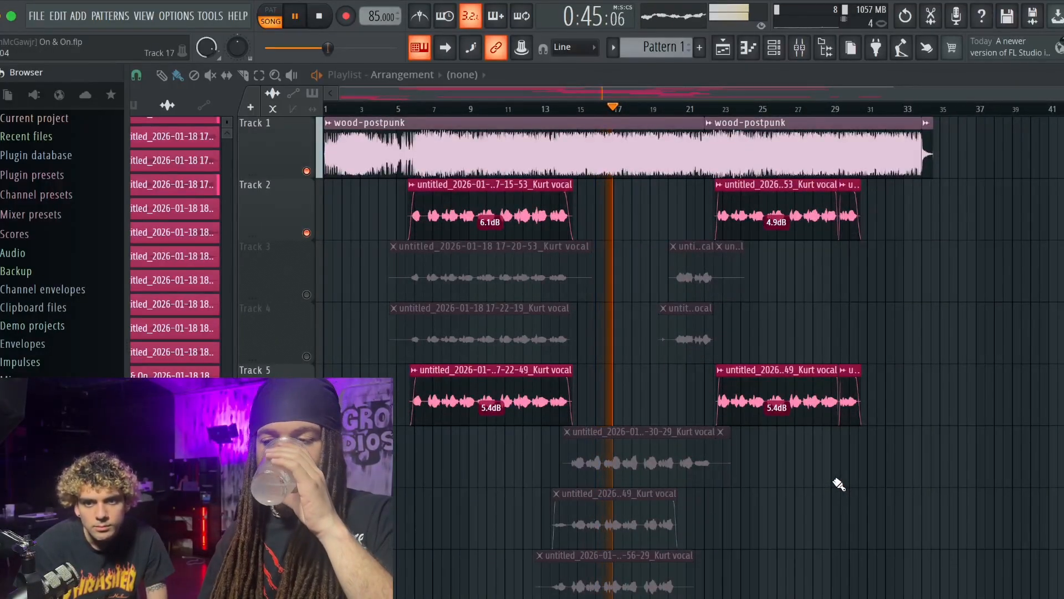
key("space")
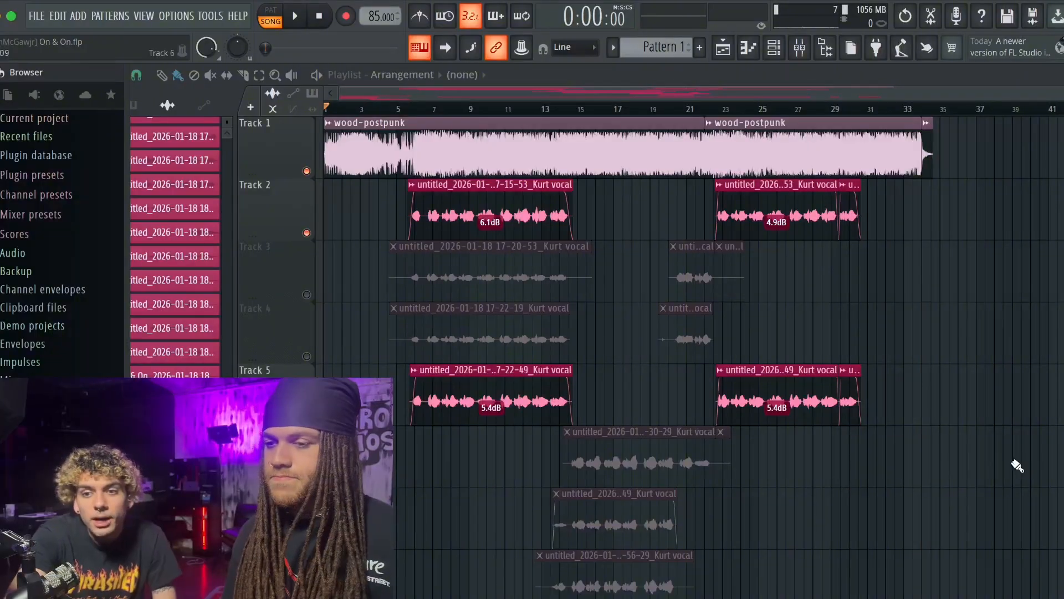
- Select both wood-postpunk clips on Track 1 and lower their gain to -4.0 dB
left_click(259, 75)
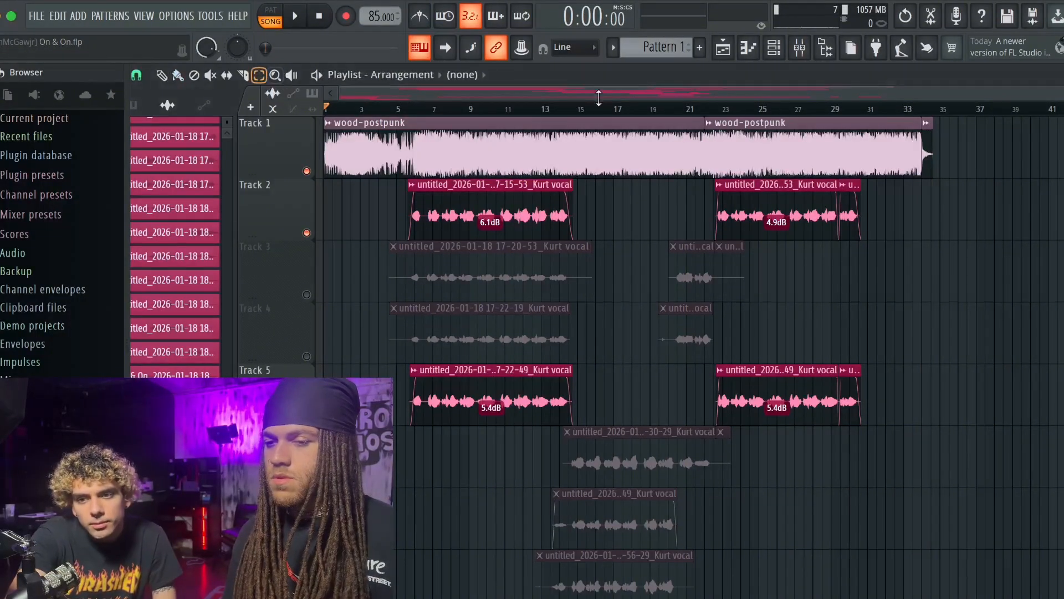
left_click_drag(958, 134, 554, 138)
left_click(162, 75)
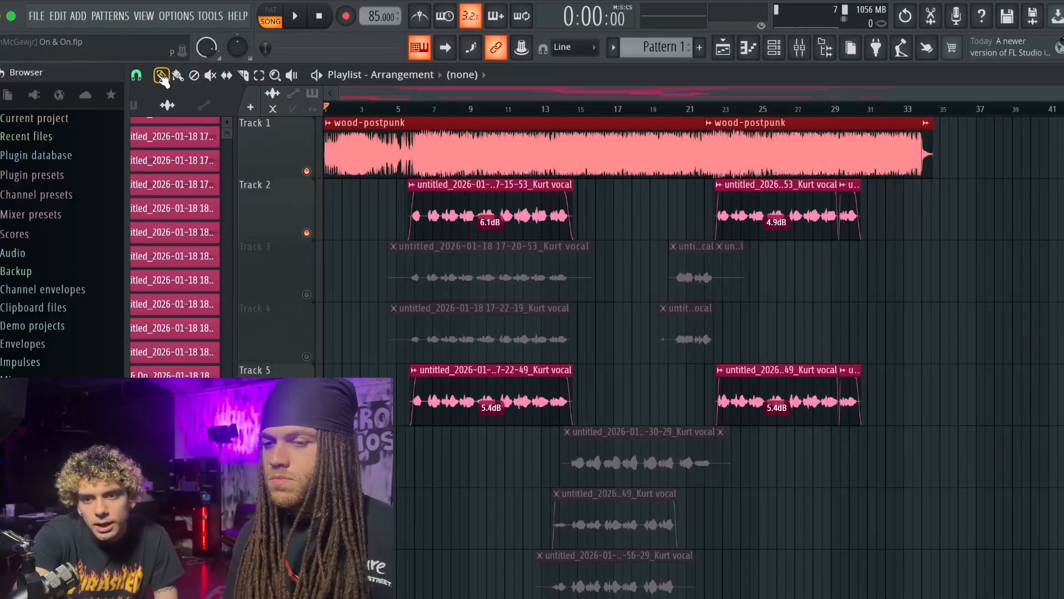
mouse_move(514, 176)
left_mouse_down()
mouse_move(514, 188)
mouse_move(517, 178)
left_mouse_up()
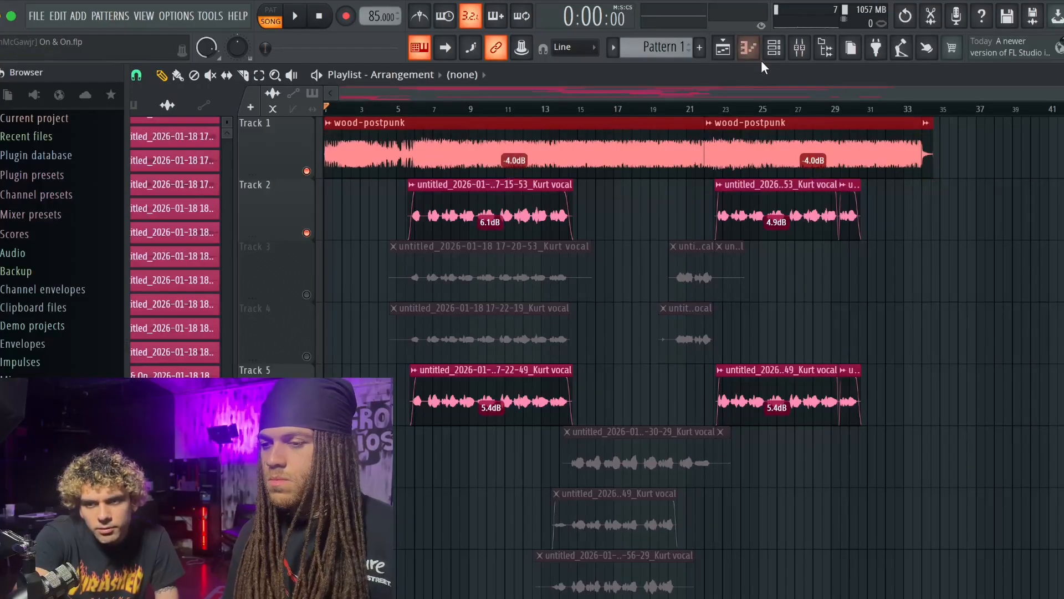
- Solo Track 1, play it, and check the bEAT channel's level in the mixer at a point further into the song
right_click(306, 171)
key("space")
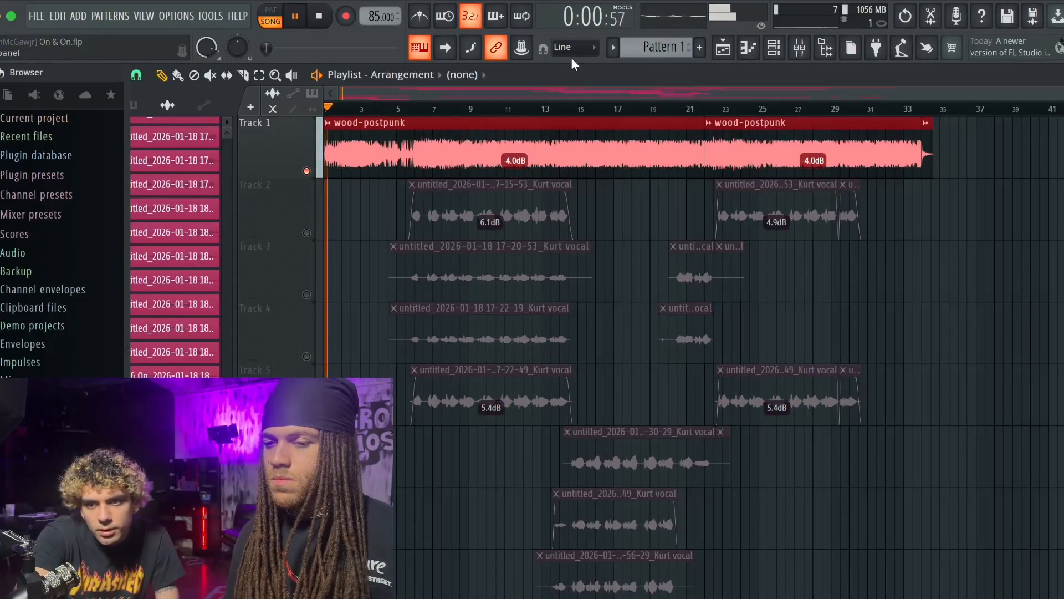
left_click(802, 45)
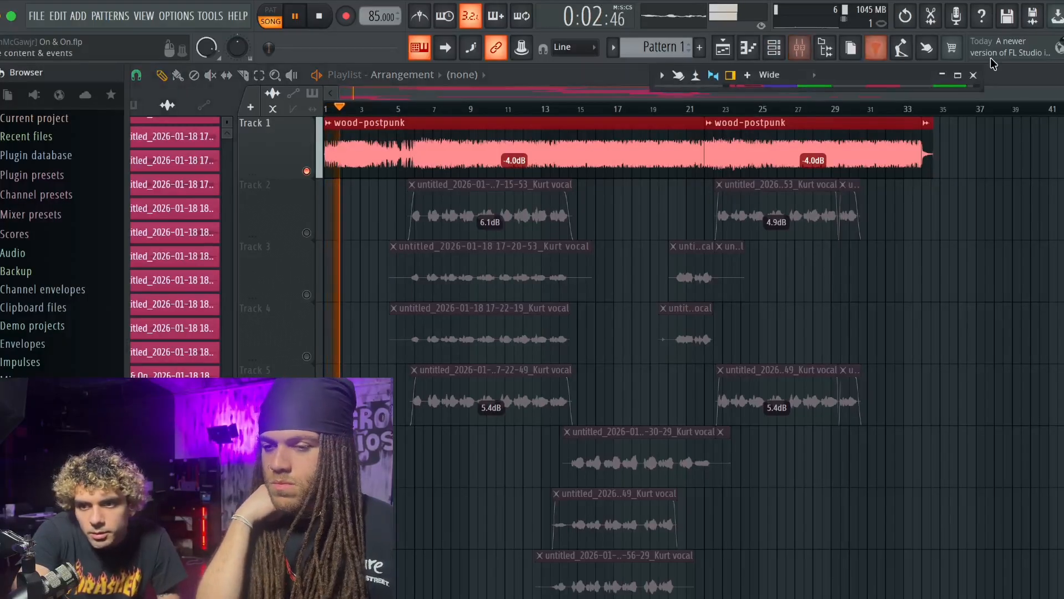
left_click(959, 75)
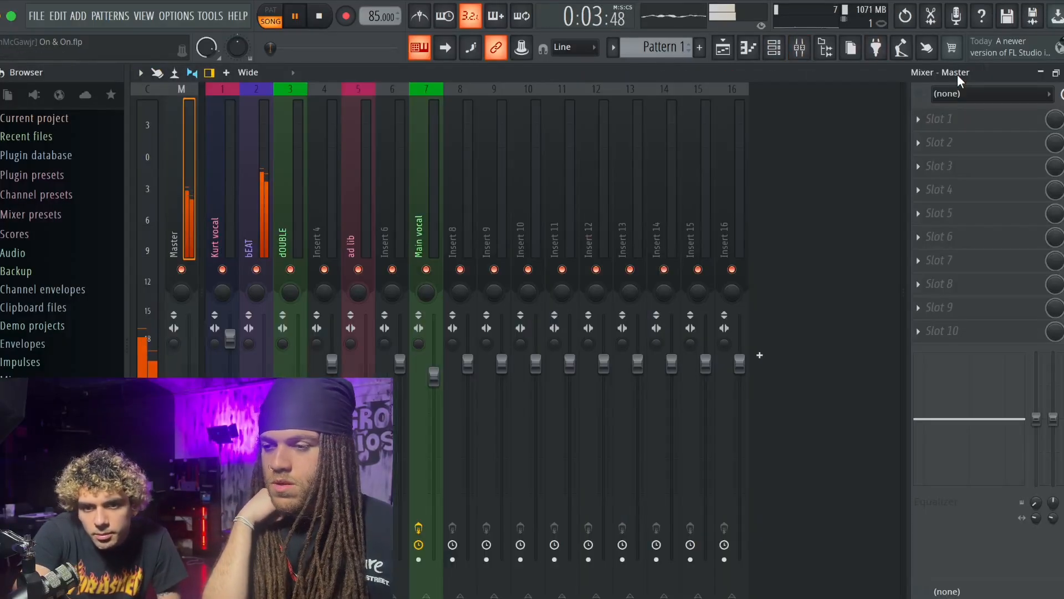
left_click(263, 172)
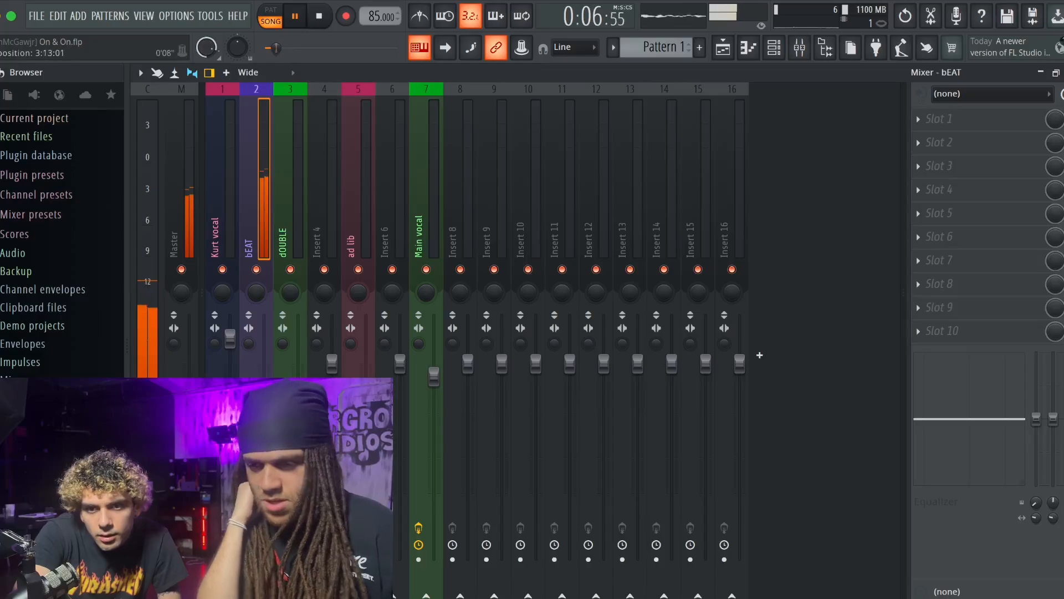
left_click_drag(271, 48, 300, 48)
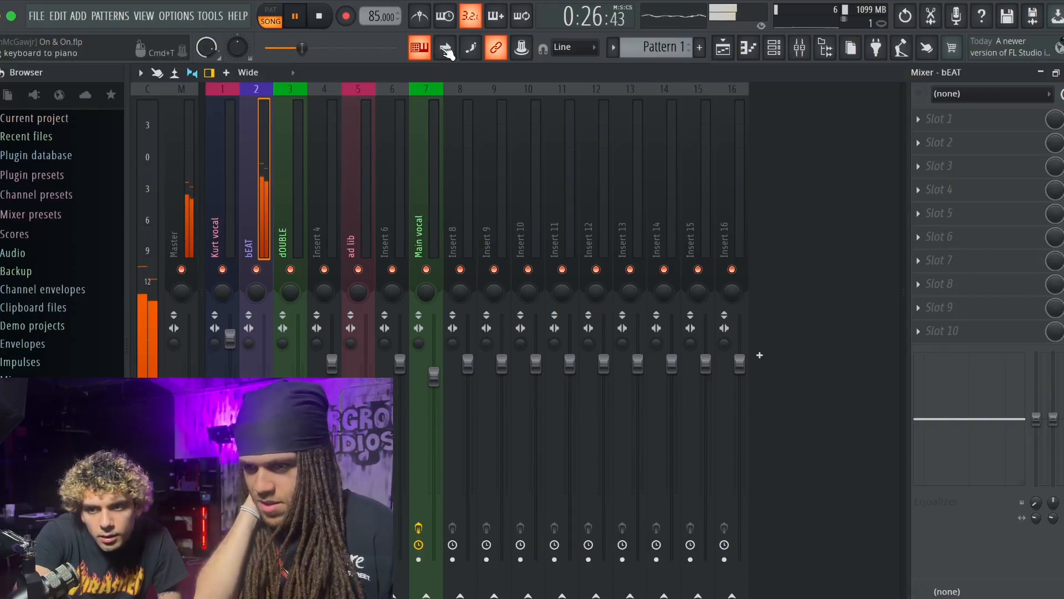
- Raise the gain of both wood-postpunk clips to -2.3 dB and check the bEAT level in the mixer
key("F5")
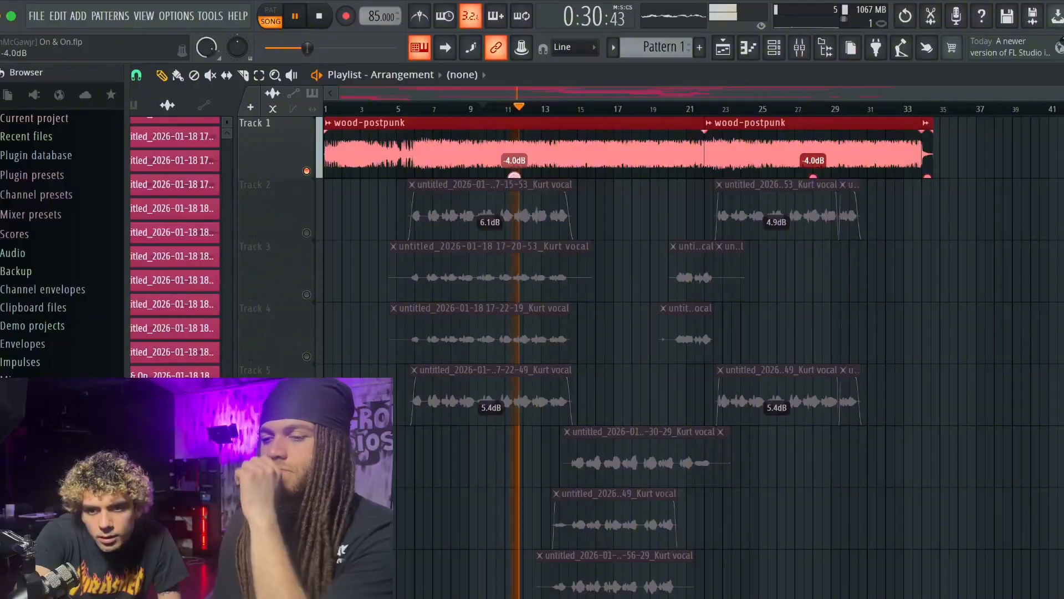
left_click_drag(514, 177, 514, 167)
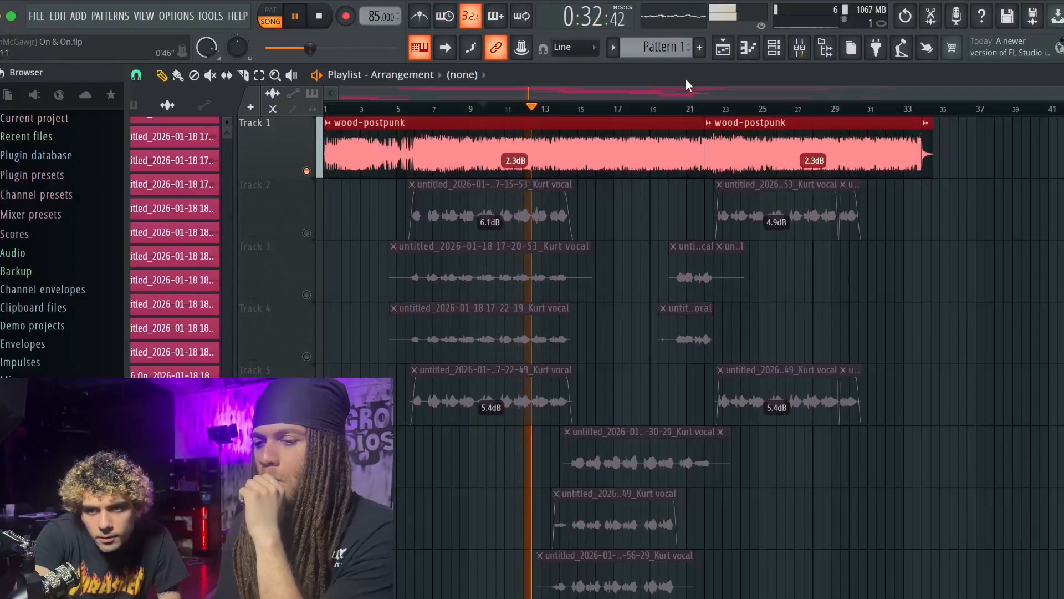
left_click(798, 49)
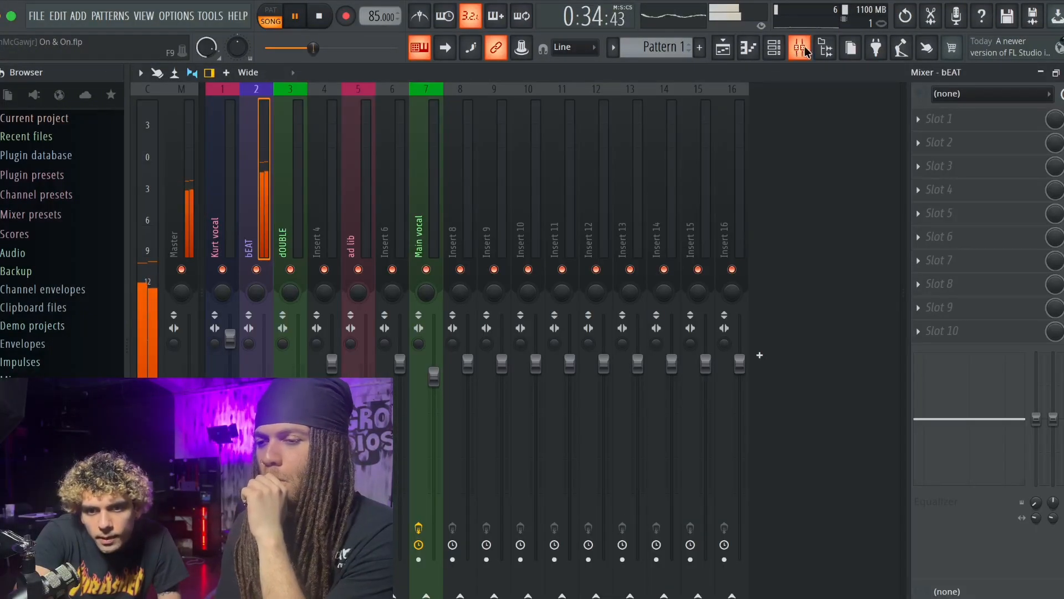
- Raise the gain of both wood-postpunk clips to -1.1 dB and recheck the level in the mixer
key("F5")
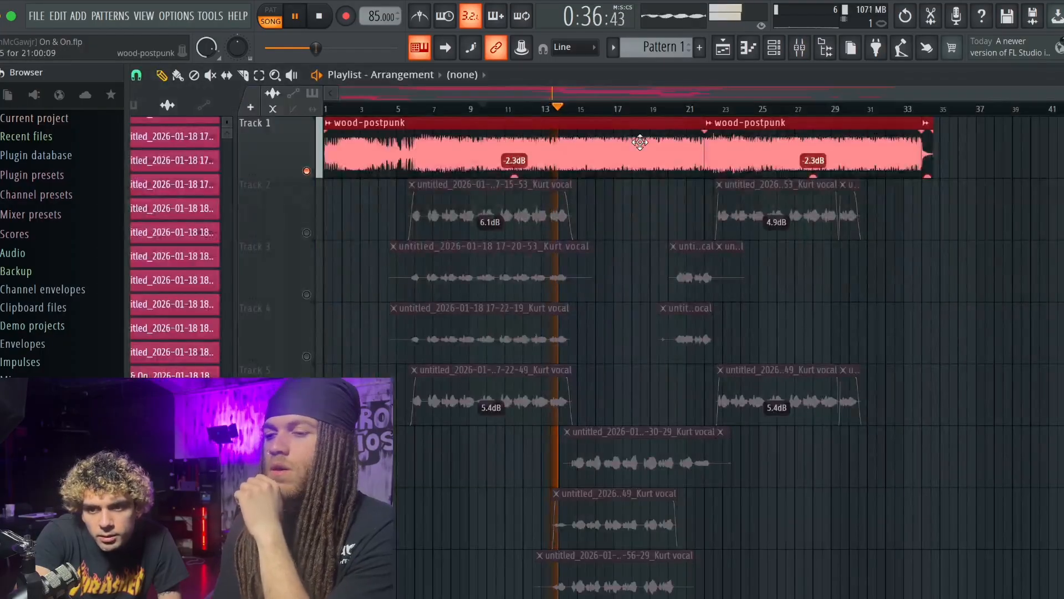
left_click_drag(518, 174, 536, 160)
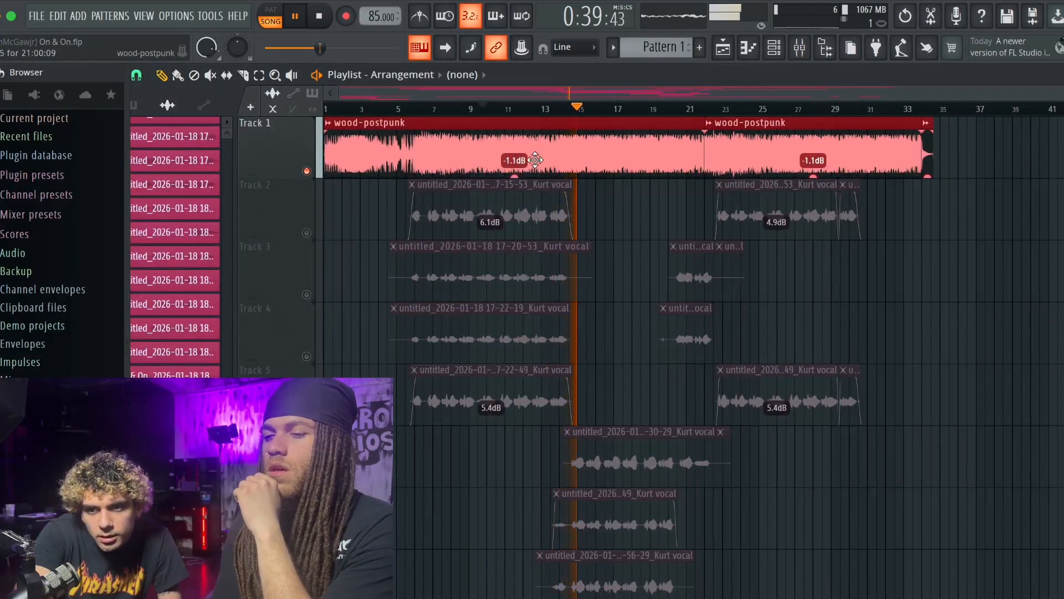
left_click(800, 50)
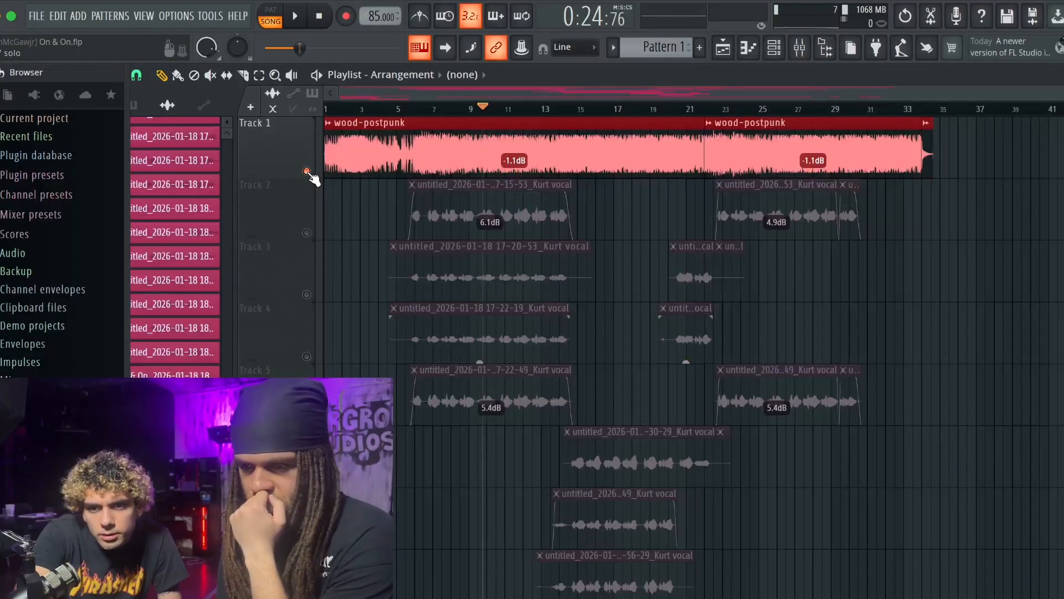
- Unsolo Track 1, mute Tracks 3 and 4, and look through the vocal tracks below them
right_click(308, 173)
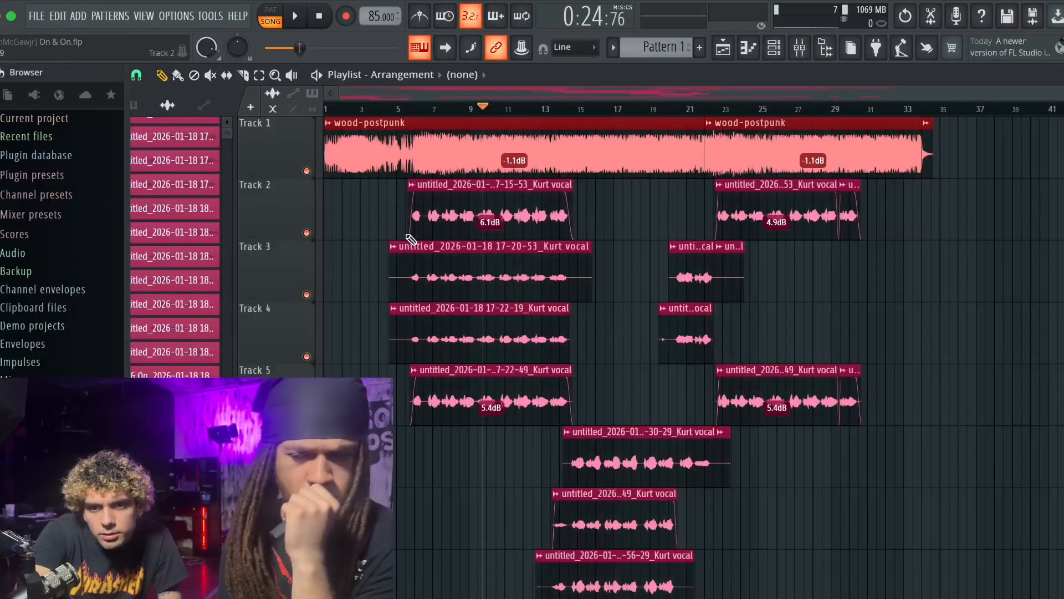
left_click(307, 294)
left_click(307, 356)
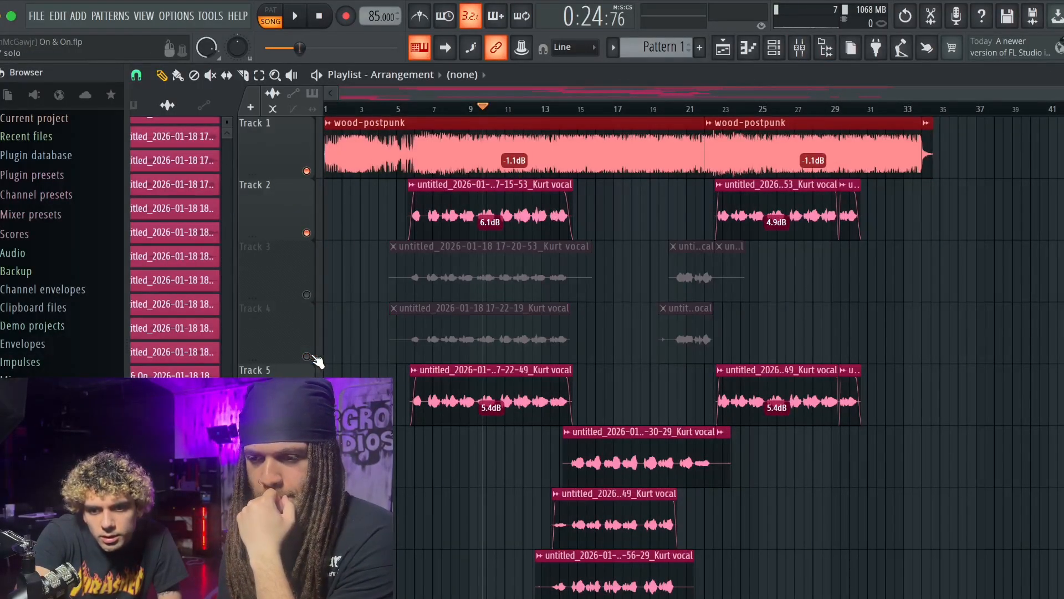
scroll(387, 361, "down", 5)
scroll(387, 361, "up", 3)
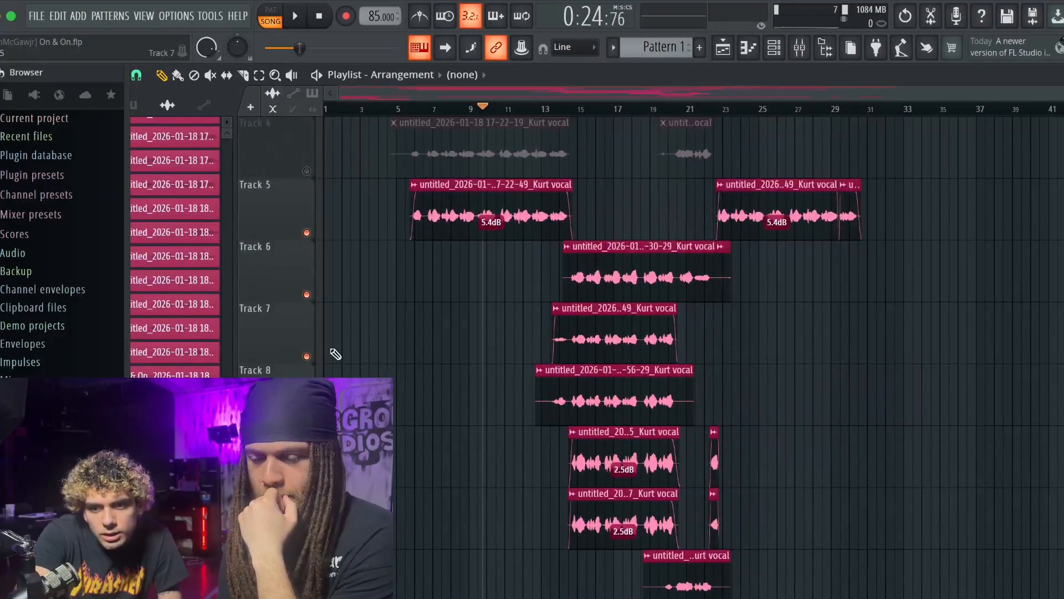
scroll(310, 357, "down", 3)
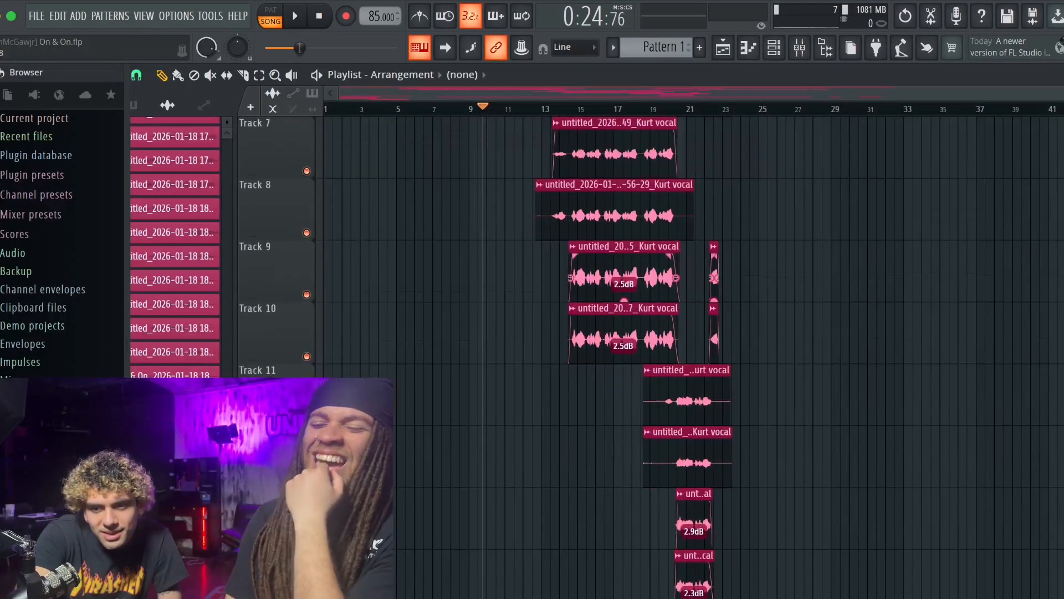
scroll(632, 355, "up", 4)
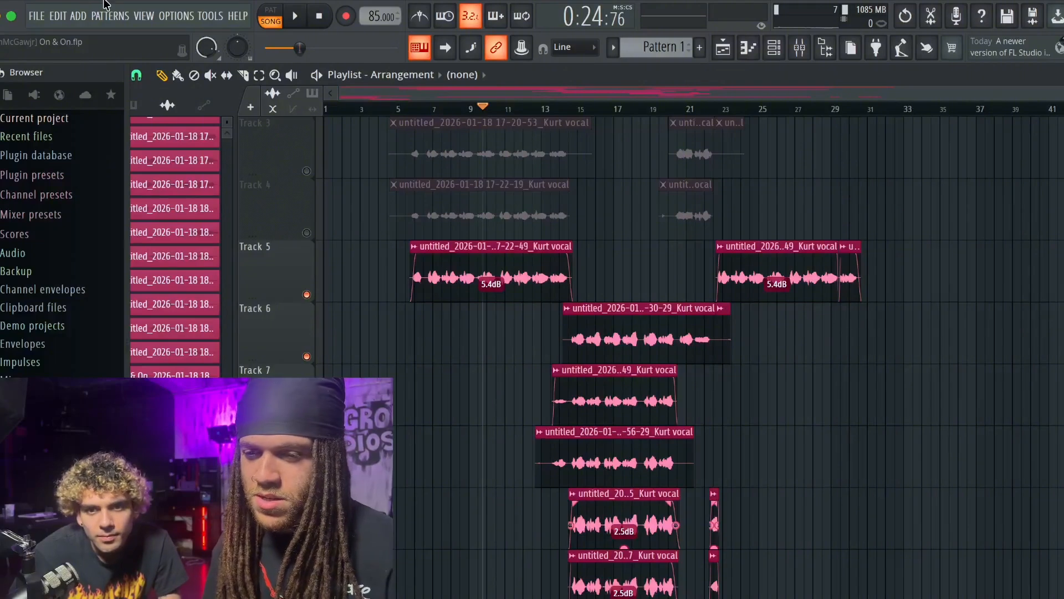
- Undo the recent track mute, solo and beat clip gain changes, and check the tracks down to Track 18
key("super+z")
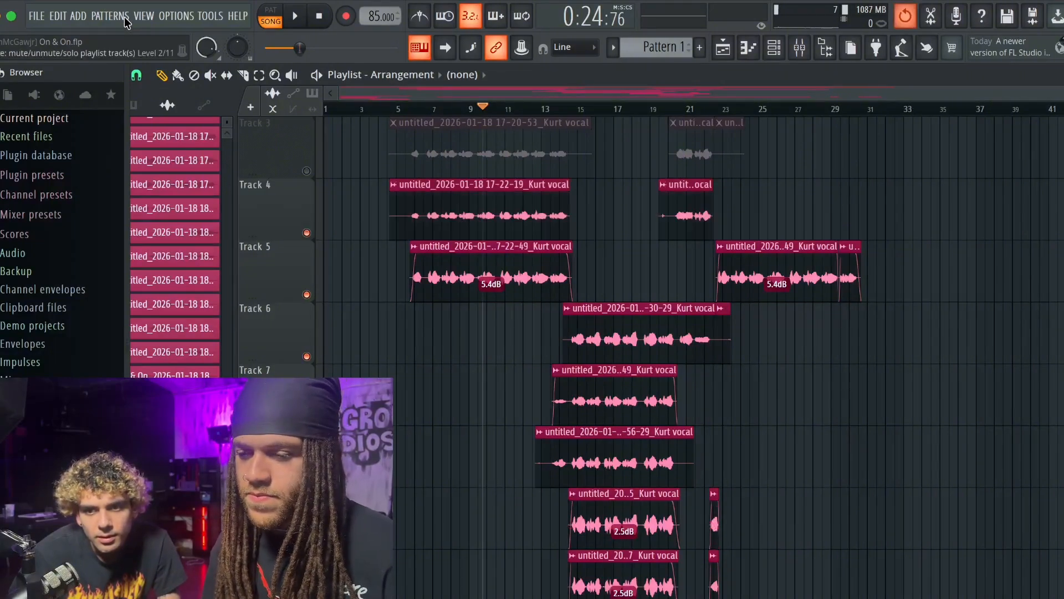
key("super+z")
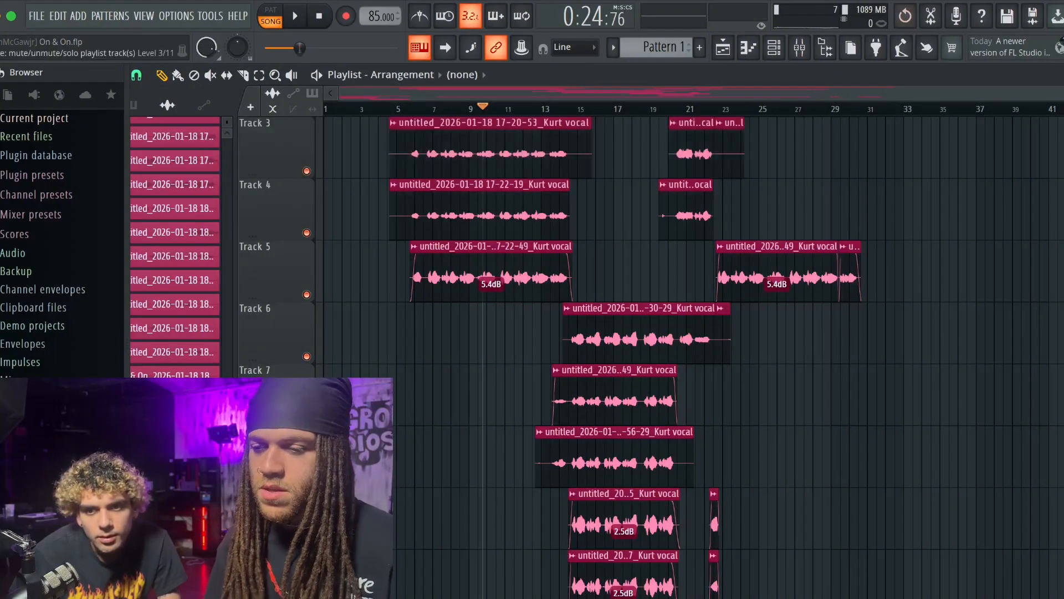
key("super+shift+z")
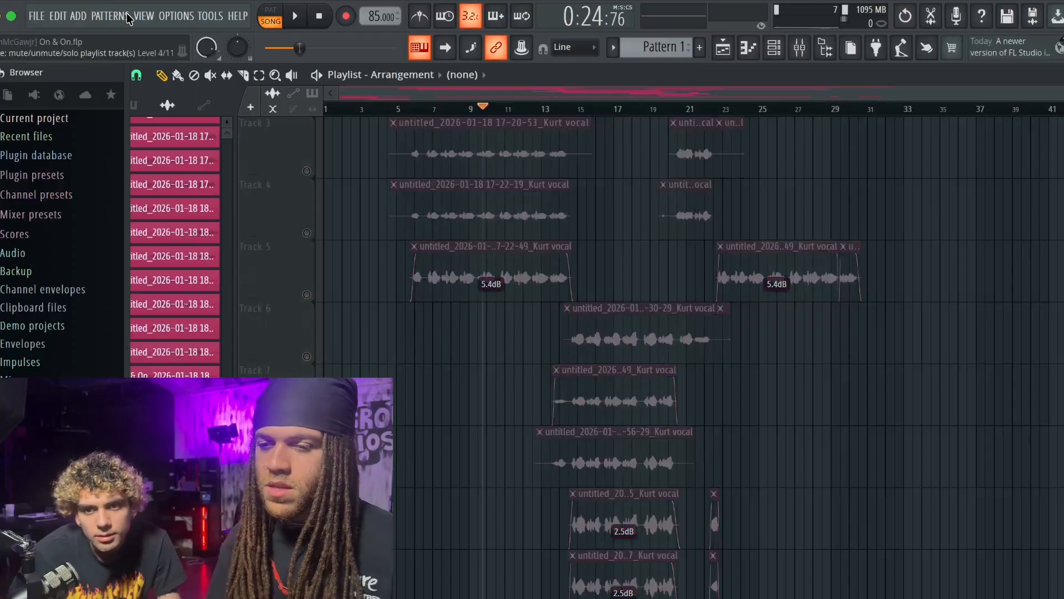
key("super+z")
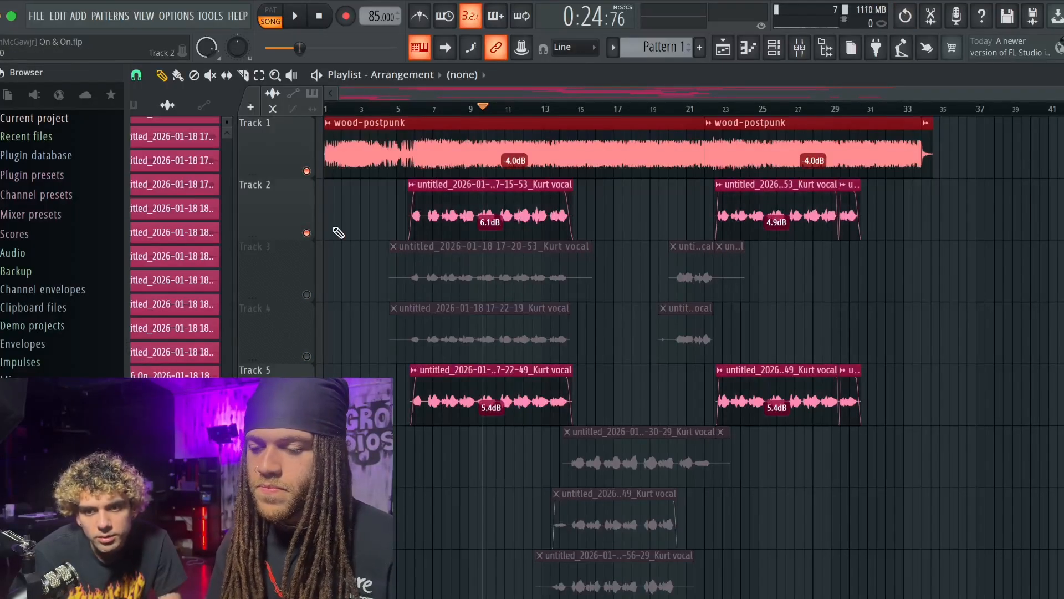
scroll(581, 383, "down", 2)
scroll(581, 383, "down", 12)
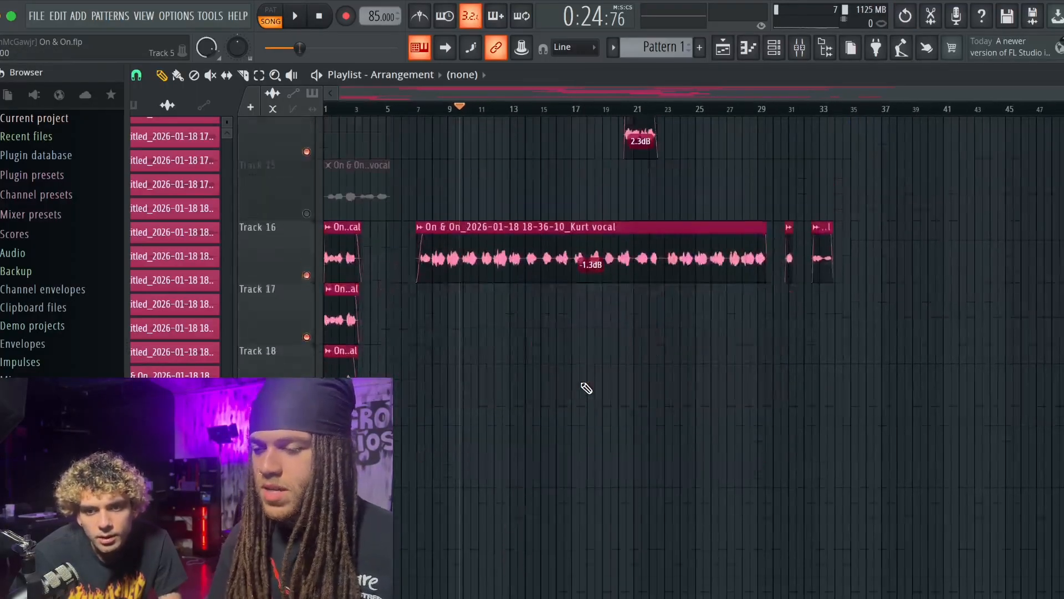
scroll(581, 383, "up", 12)
scroll(581, 383, "down", 3)
scroll(581, 383, "up", 4)
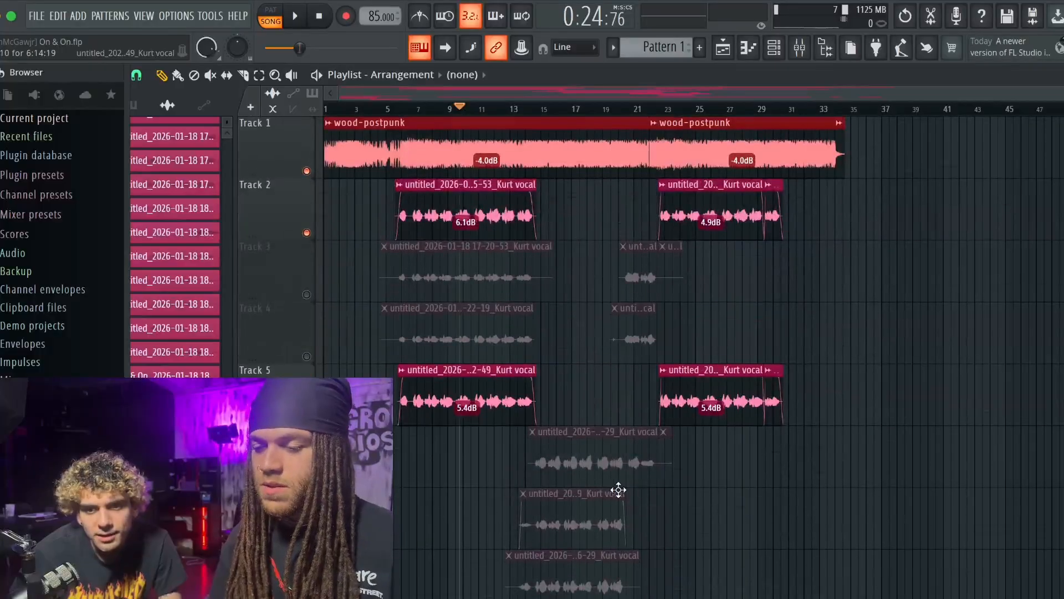
- Turn Track 3 back on and delete its unused 17-20-53 vocal clip
left_click(210, 75)
key("super+z")
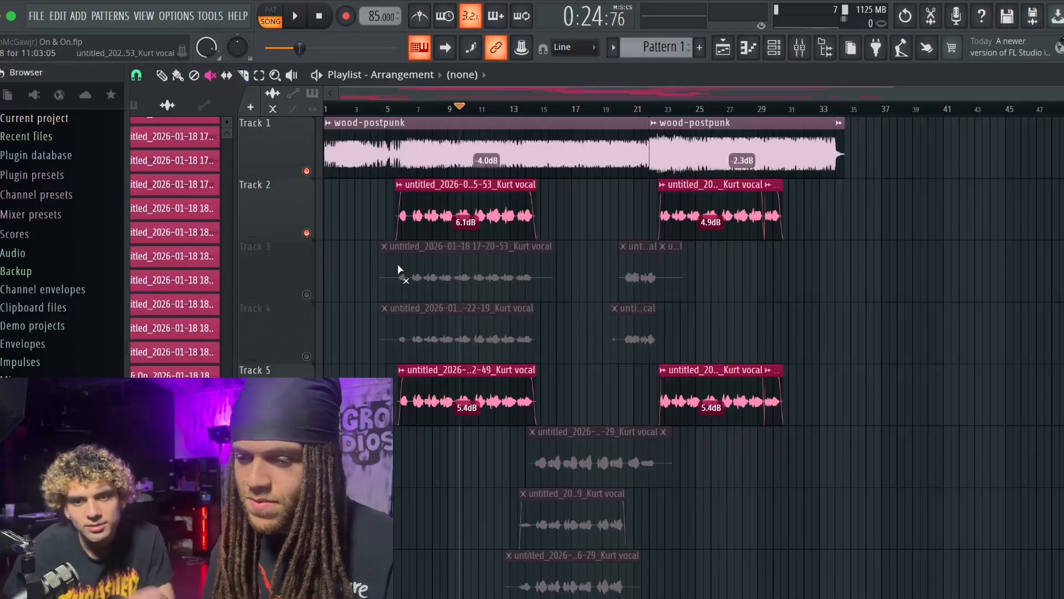
left_click(307, 295)
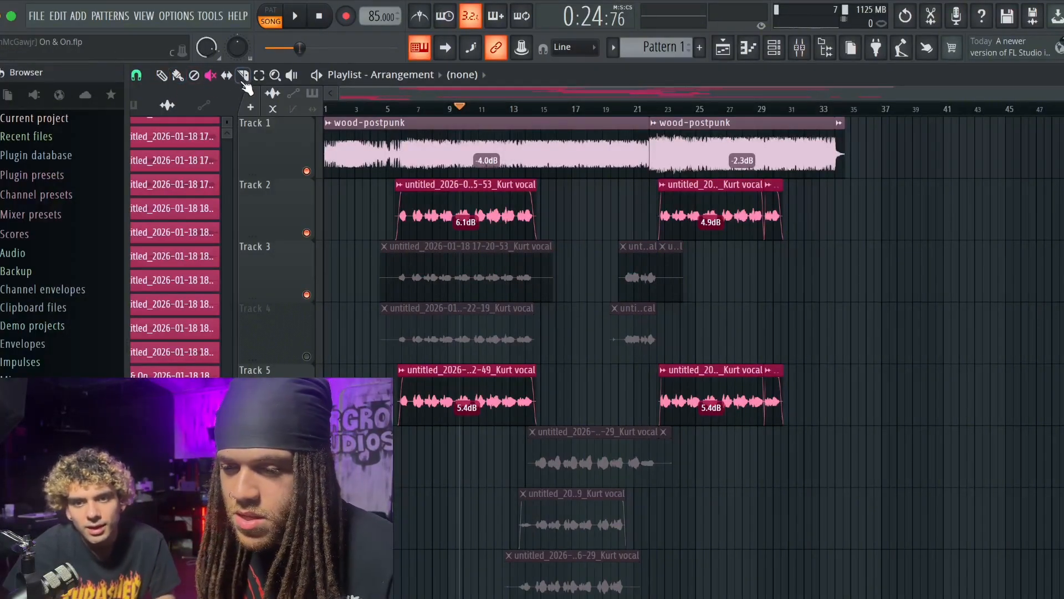
left_click(194, 74)
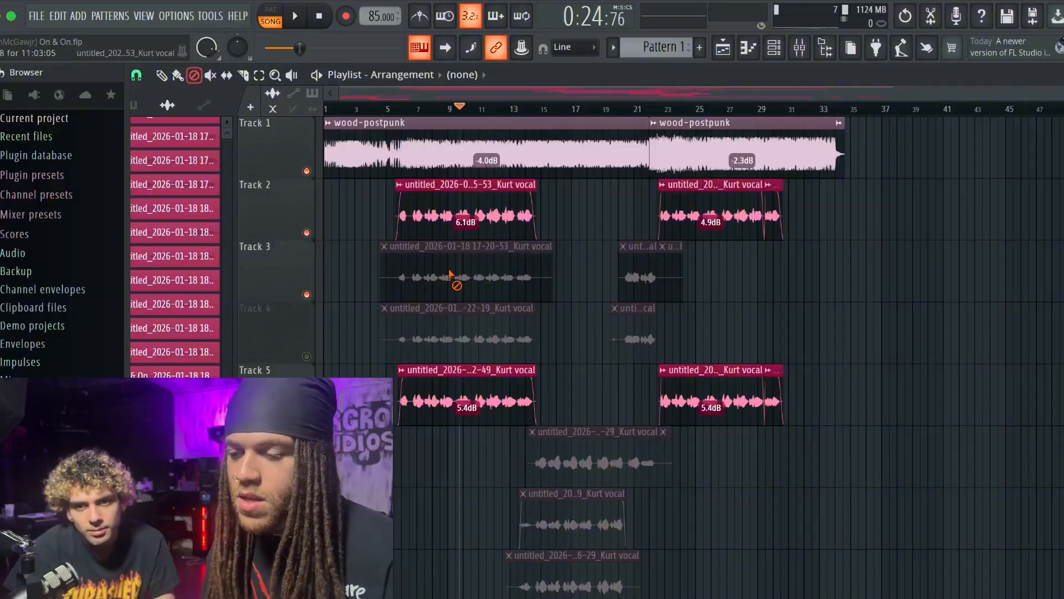
left_click(449, 280)
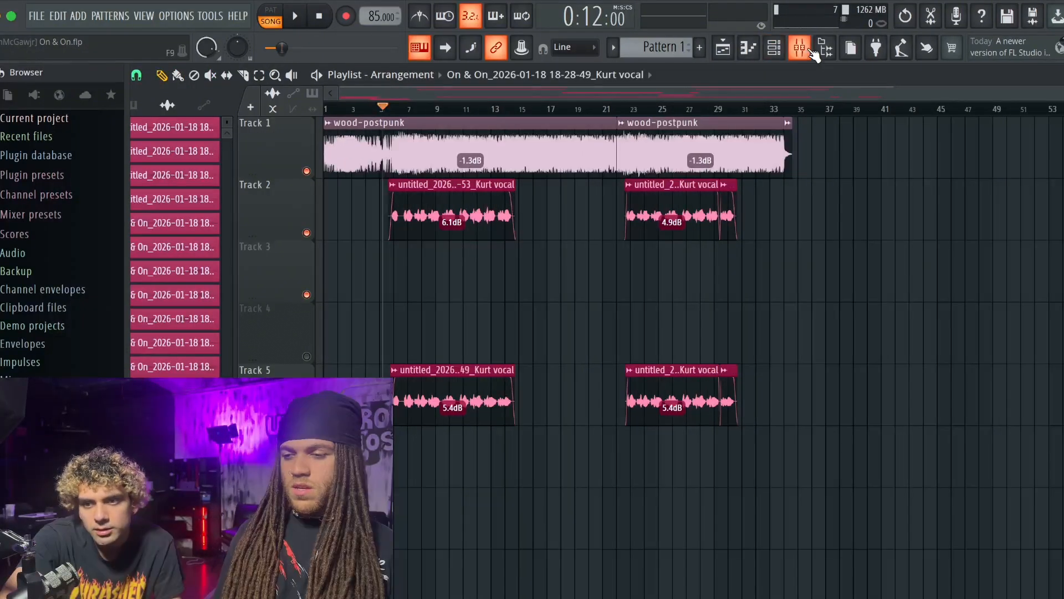
- Open the Fruity Parametric EQ 2 on the vocal's mixer track, insert 1
key("F9")
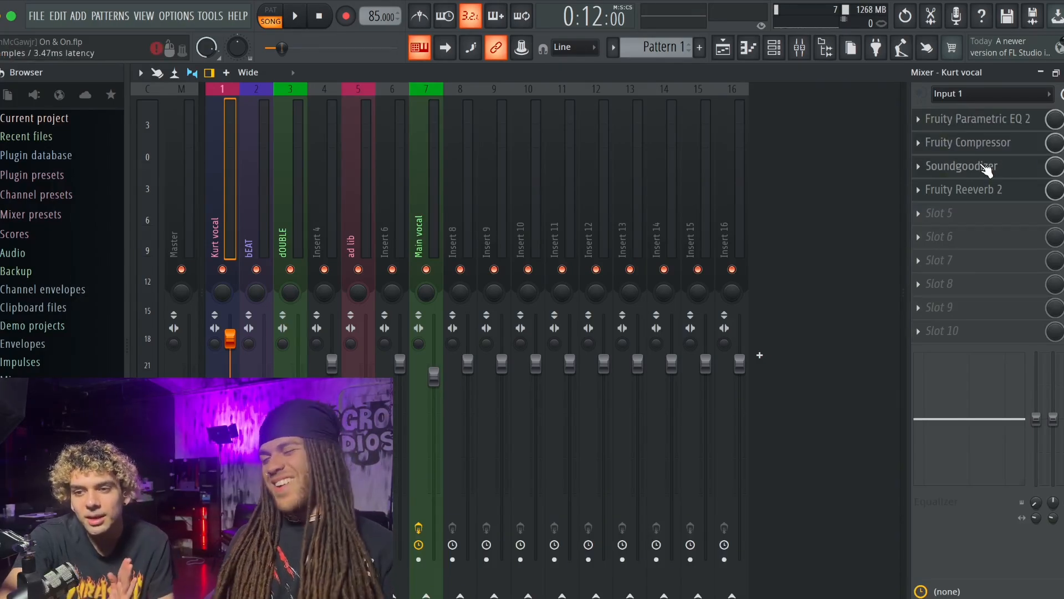
left_click(976, 118)
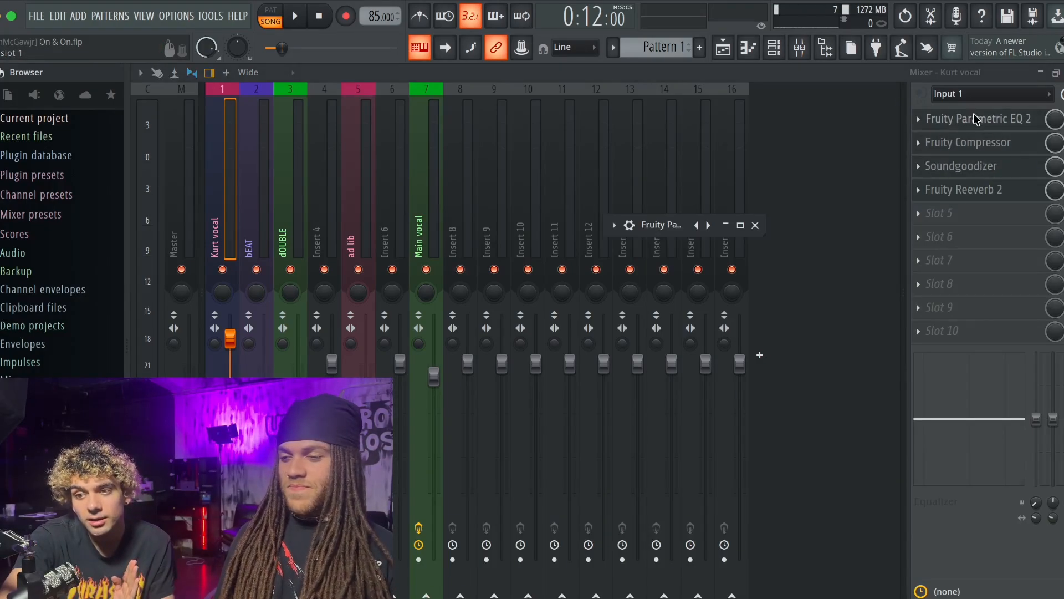
- Examine the vocal's current EQ curve at enlarged and normal size, then place the plugin window above the mixer and close it
double_click(661, 225)
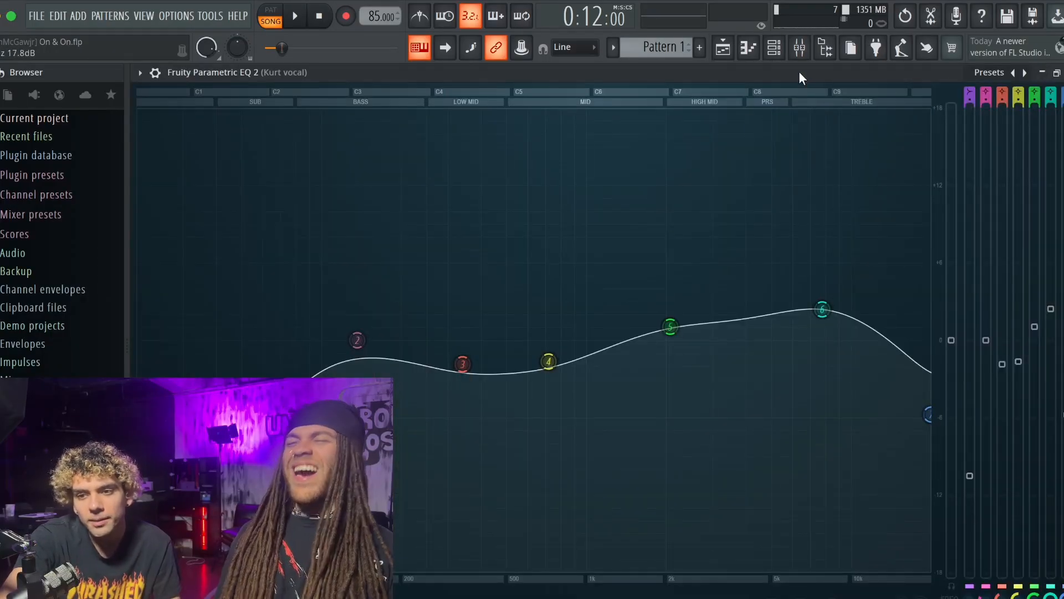
left_click(1057, 73)
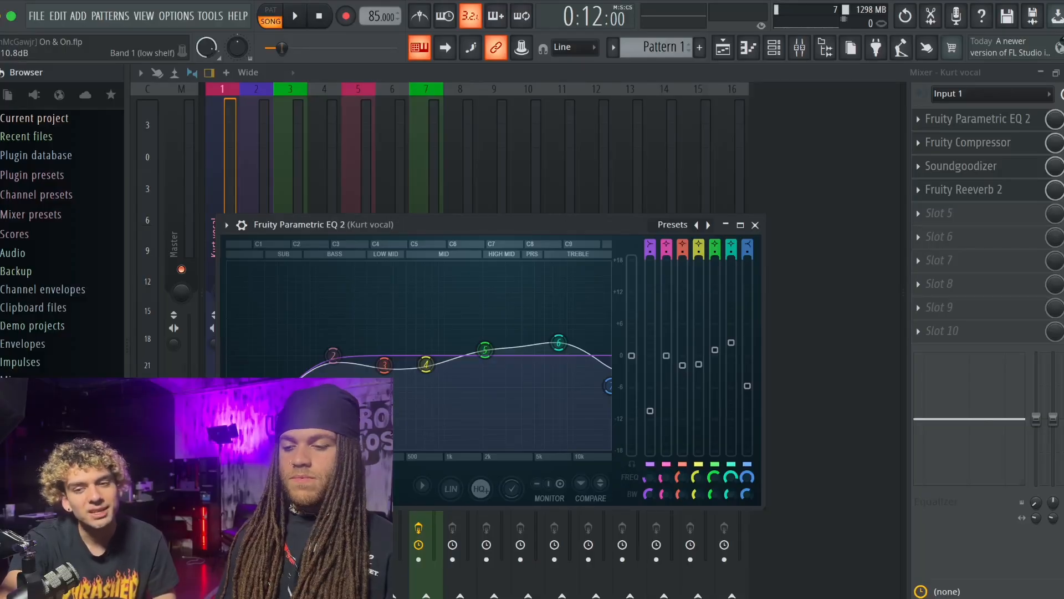
left_click_drag(530, 227, 602, 71)
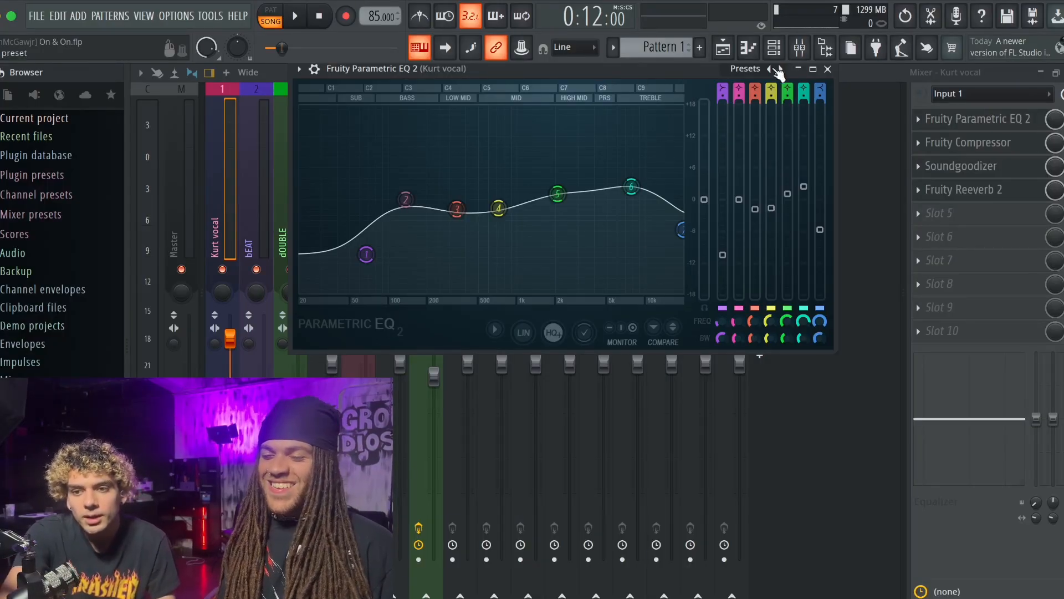
left_click(828, 69)
- Mute the dOUBLE, Main vocal and ad lib mixer tracks
left_click(290, 270)
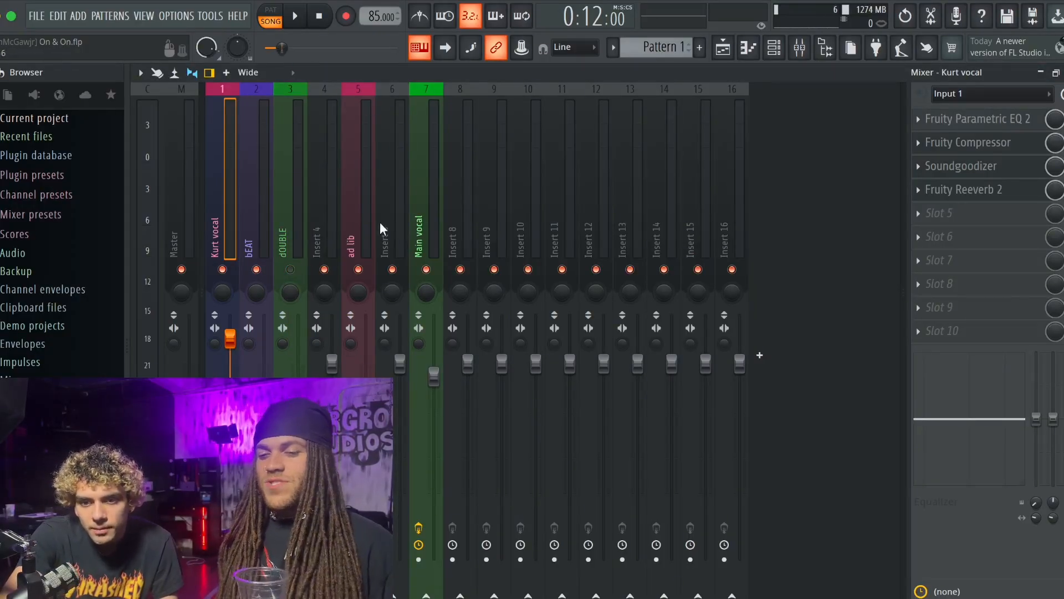
left_click(427, 270)
left_click(358, 270)
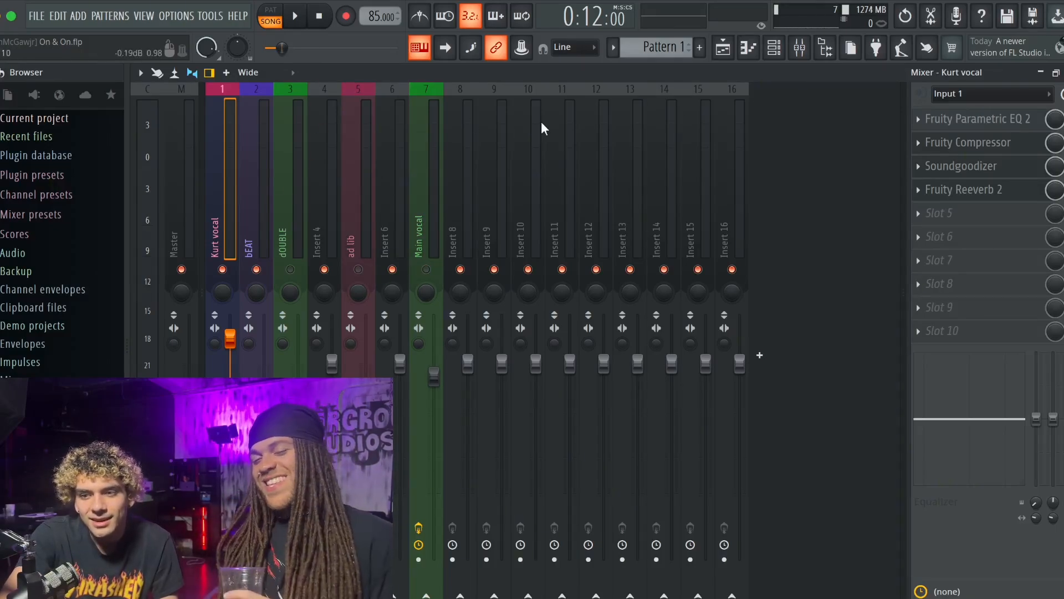
- Review the vocal's EQ curve again, then play the song from the arrangement and return to the mixer
left_click(969, 122)
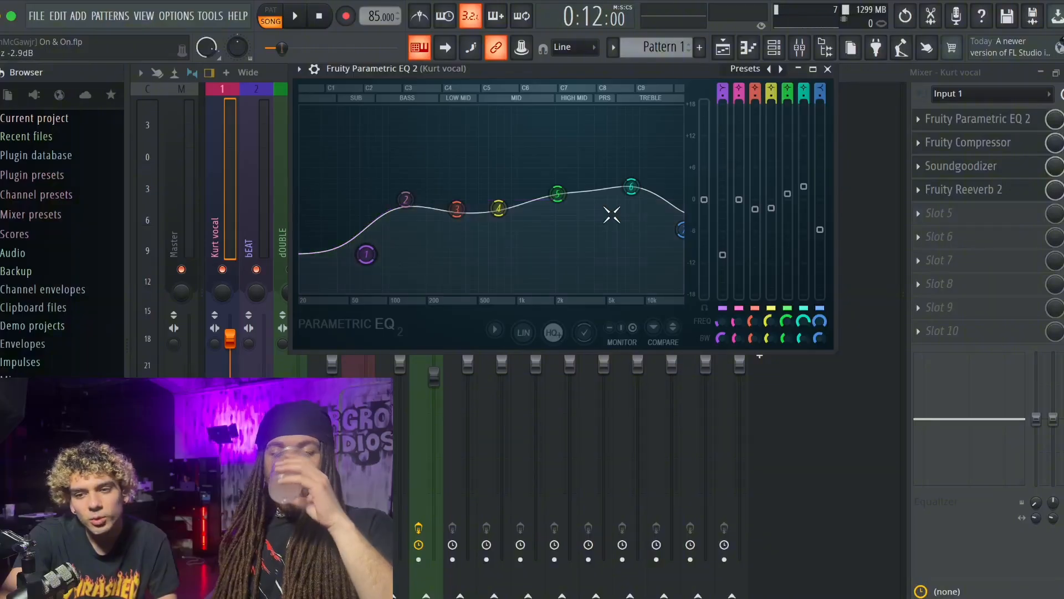
left_click(828, 70)
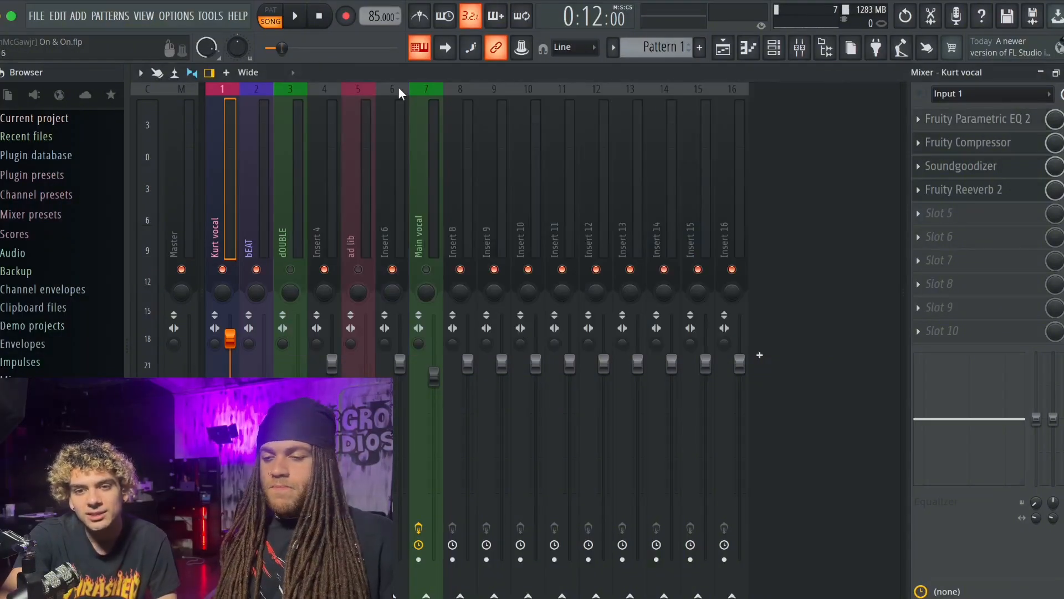
left_click(1041, 73)
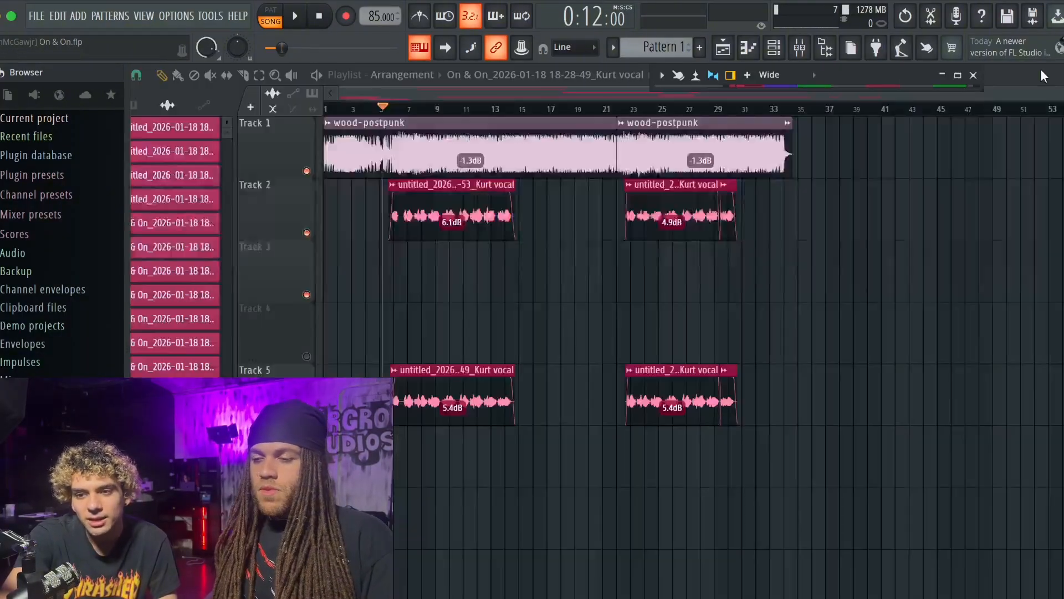
key("space")
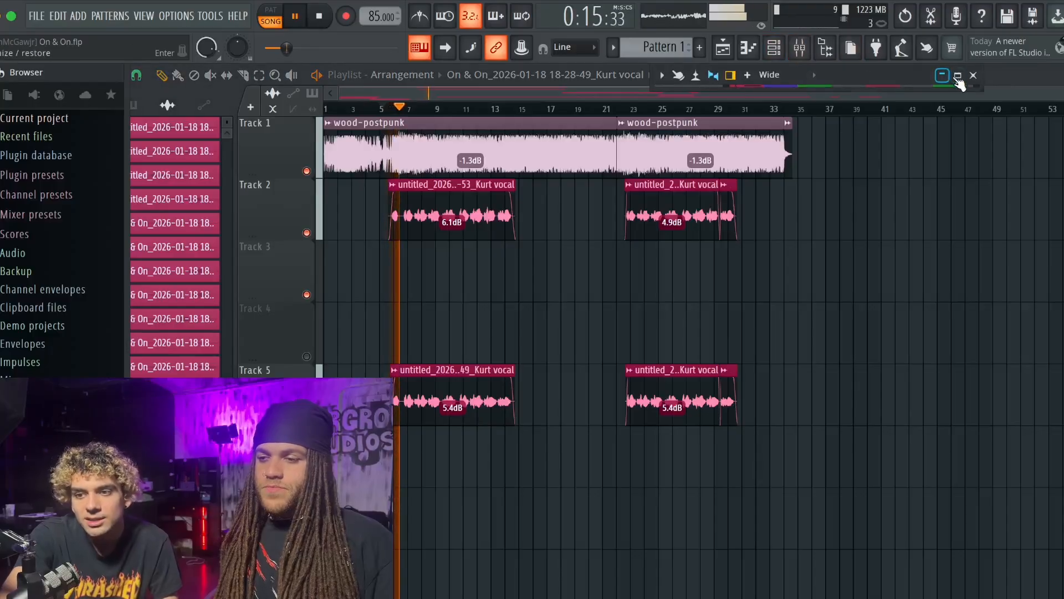
left_click(958, 75)
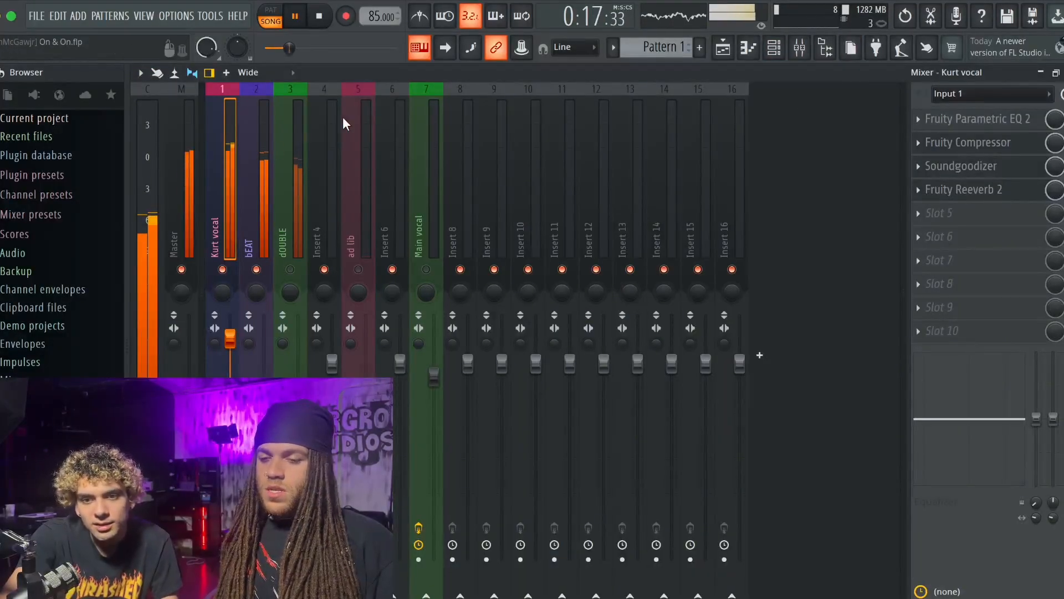
- Load the Default preset in the vocal's Fruity Parametric EQ 2 and make band 1 a Steep 8 high pass during playback
left_click(965, 121)
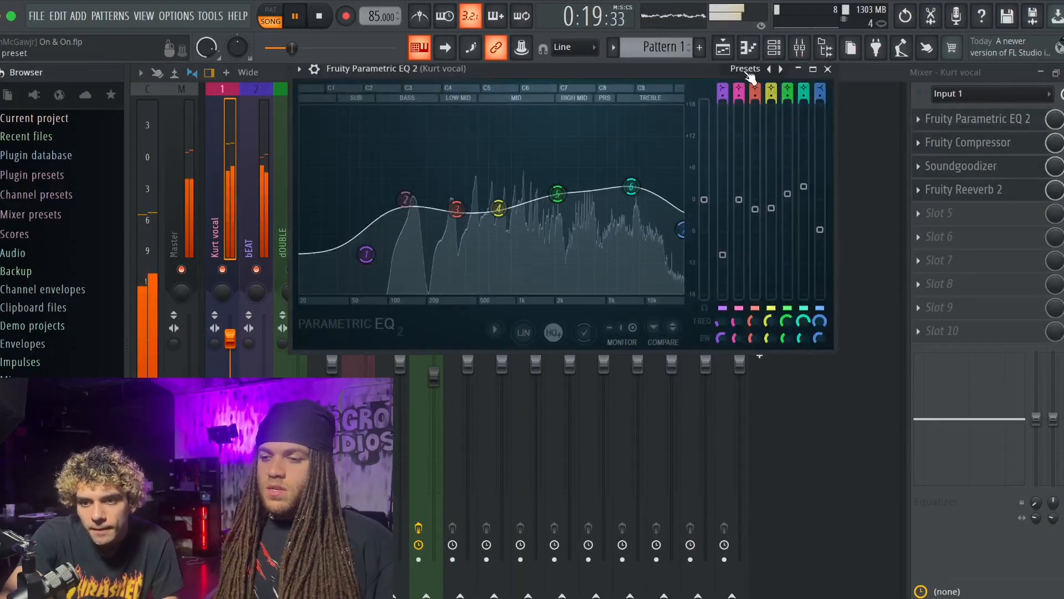
left_click(802, 157)
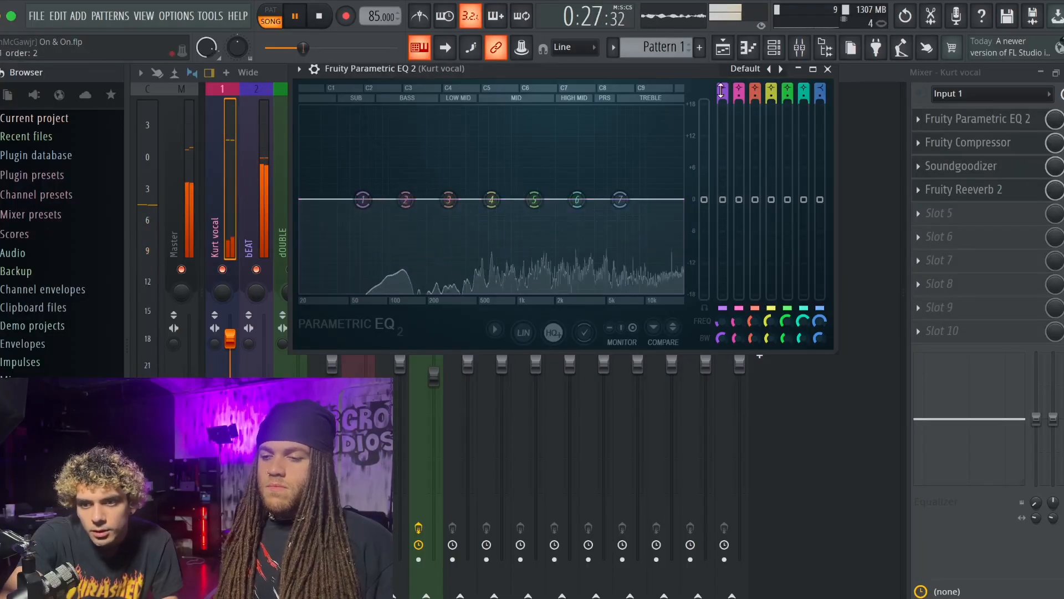
scroll(723, 87, "down", 2)
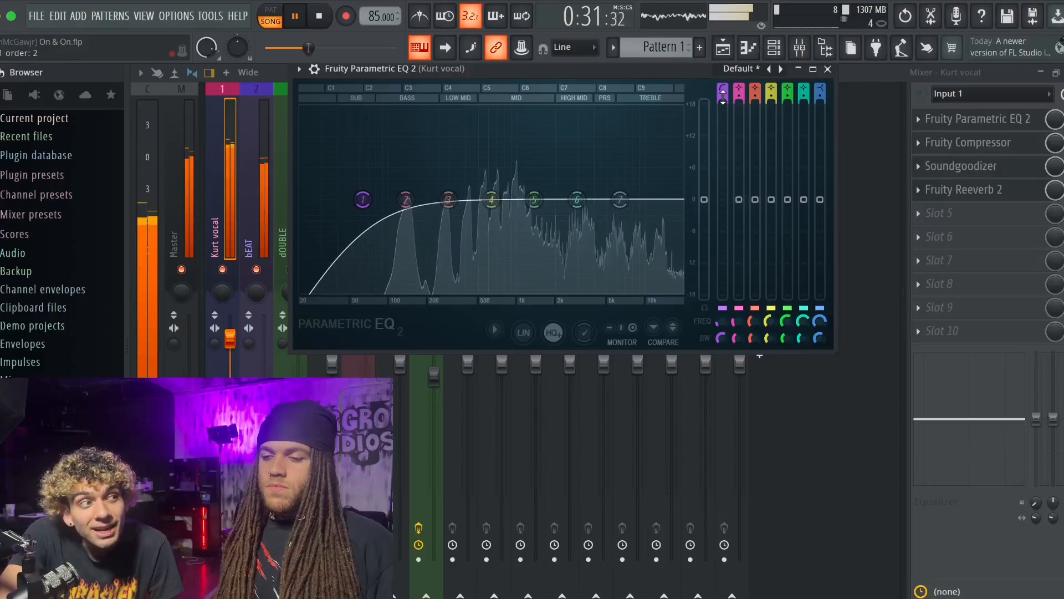
scroll(724, 96, "up", 3)
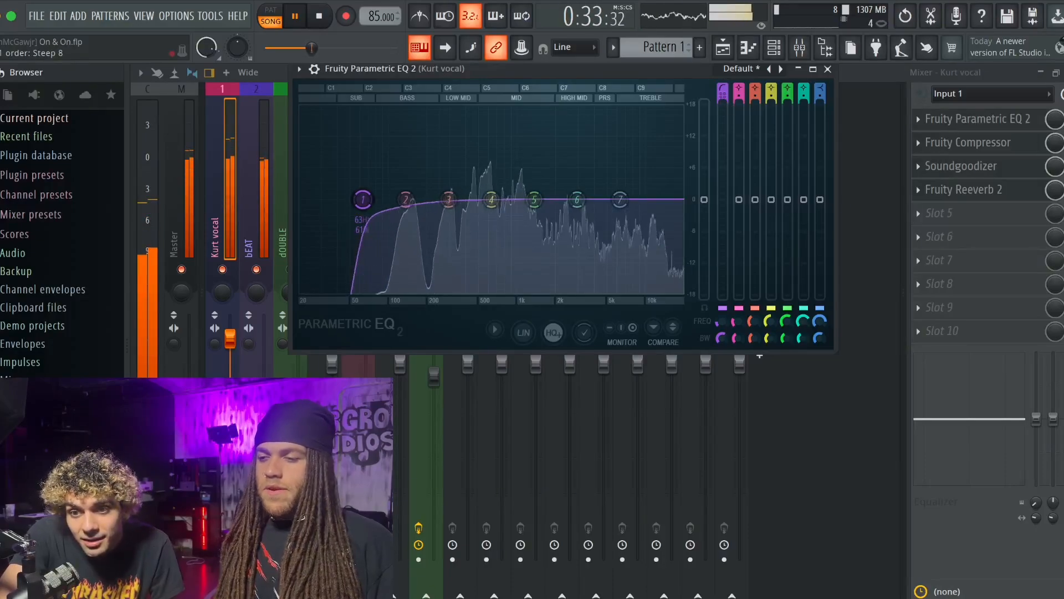
key("space")
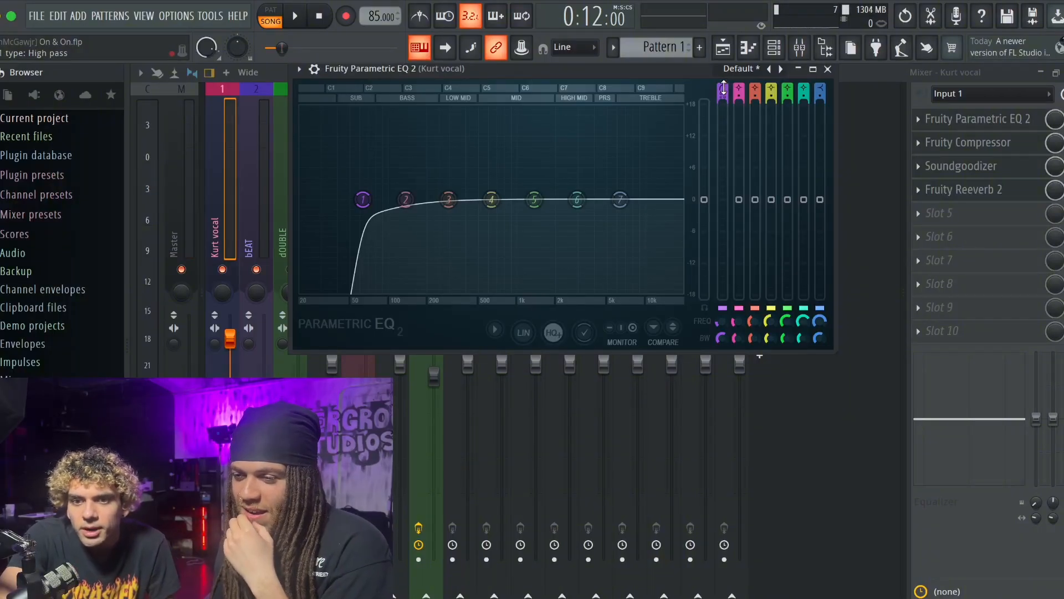
- Try band 1 as a low shelf moved up beside band 2, then reload the Default EQ preset
left_click_drag(723, 89, 722, 79)
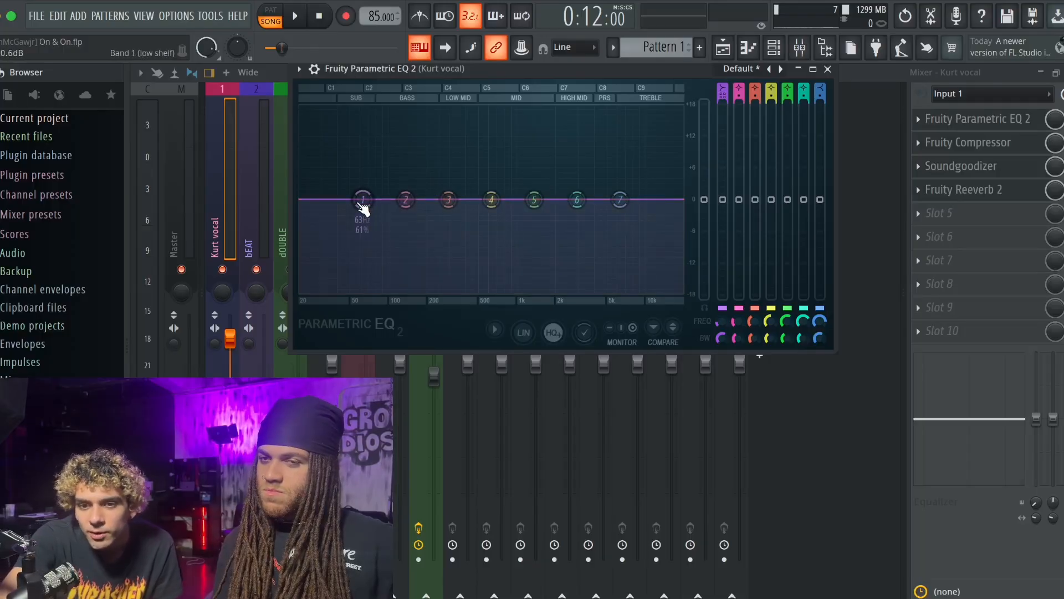
left_click_drag(362, 204, 410, 202)
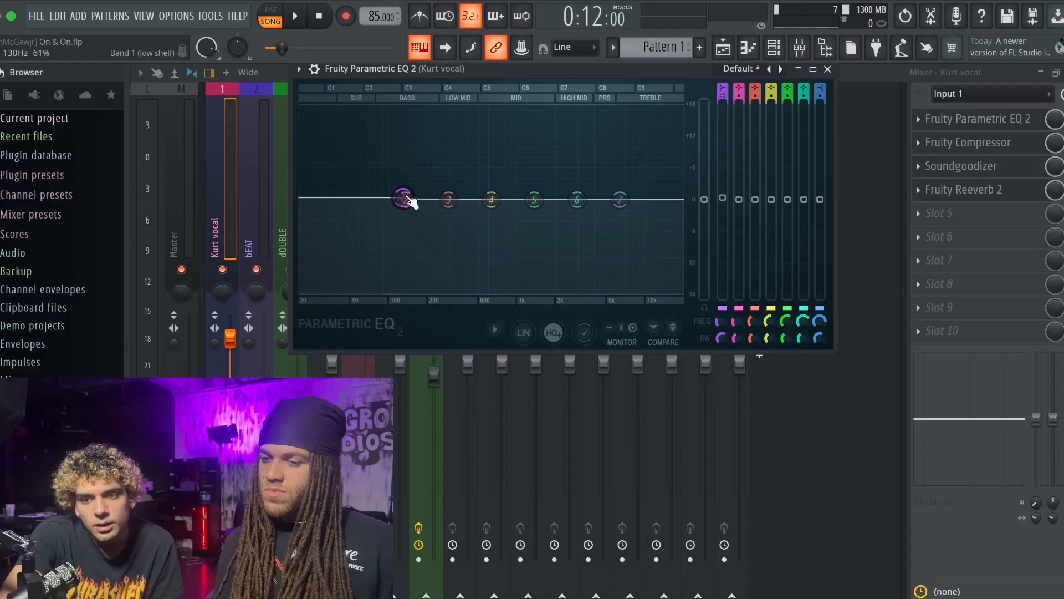
left_click(746, 71)
left_click(762, 154)
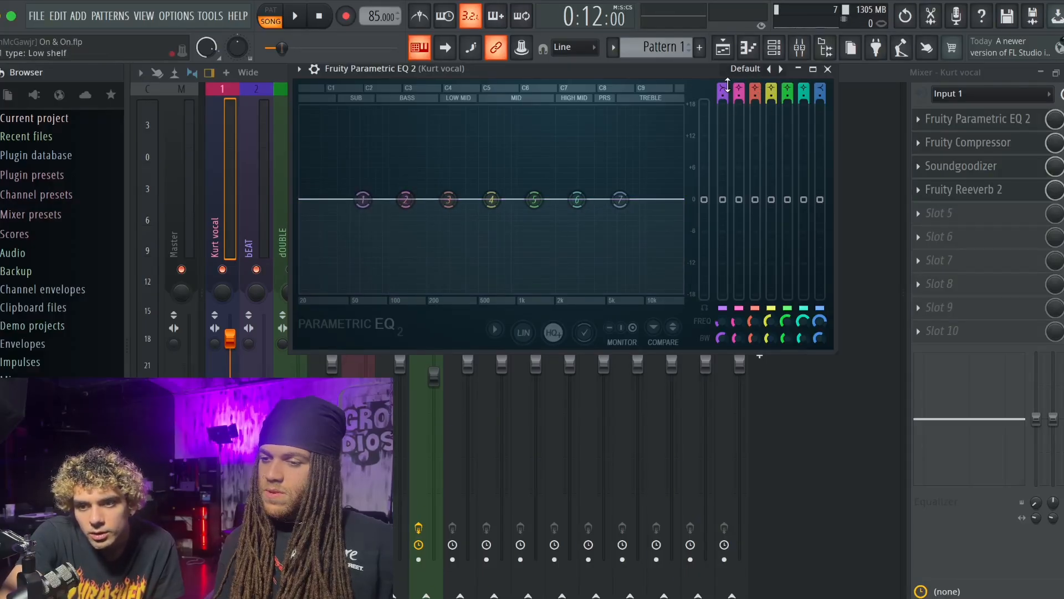
- Make EQ band 1 a steep high pass and move its cutoff to 100 Hz
left_click_drag(727, 86, 725, 83)
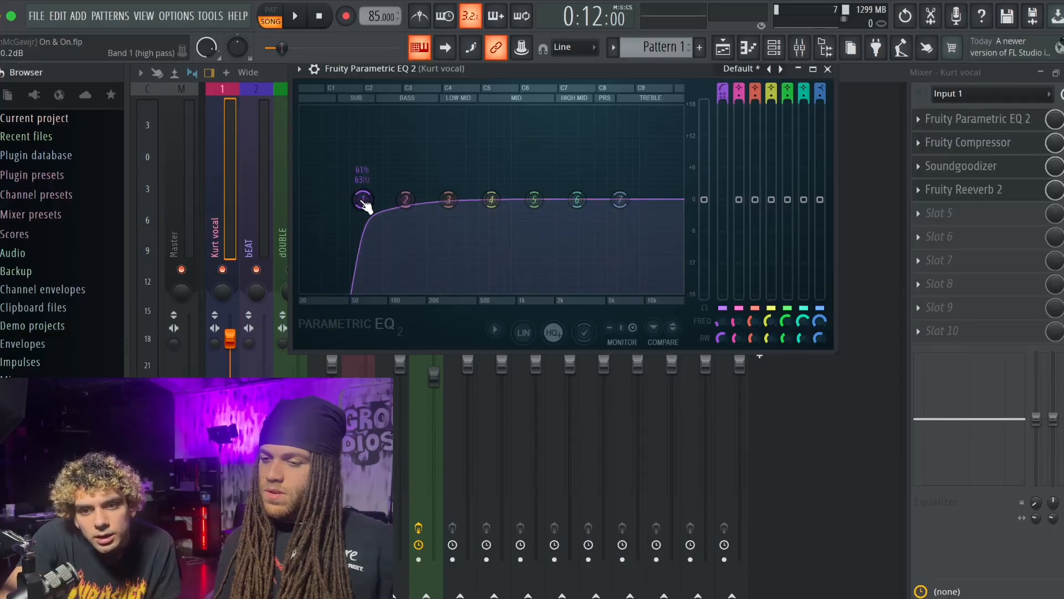
left_click_drag(365, 200, 388, 199)
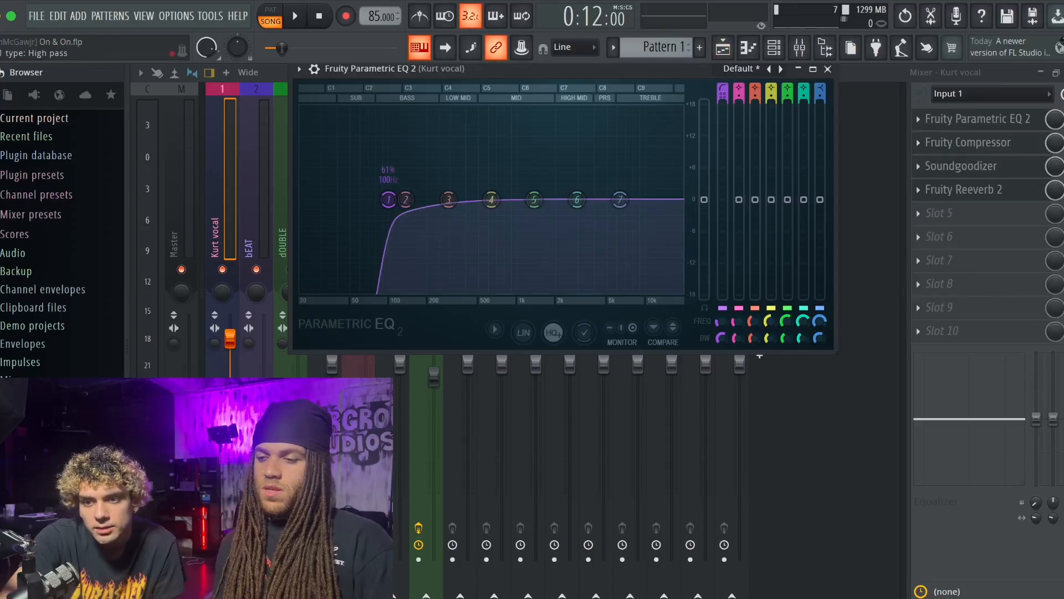
scroll(389, 199, "down", 3)
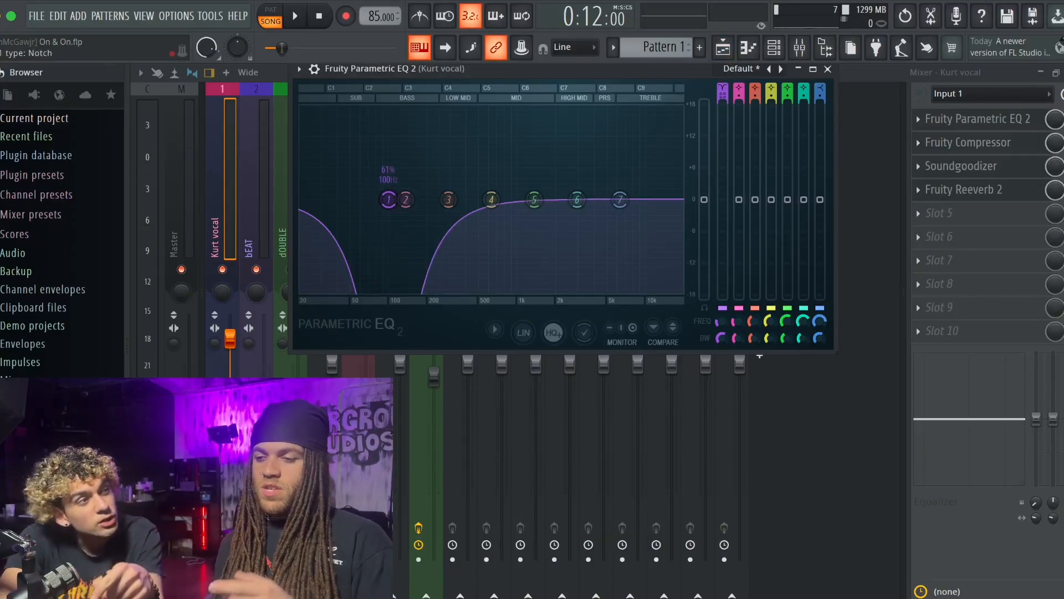
scroll(389, 200, "up", 1)
- Raise the band 1 high pass cutoff to about 114 Hz while listening to the song
key("space")
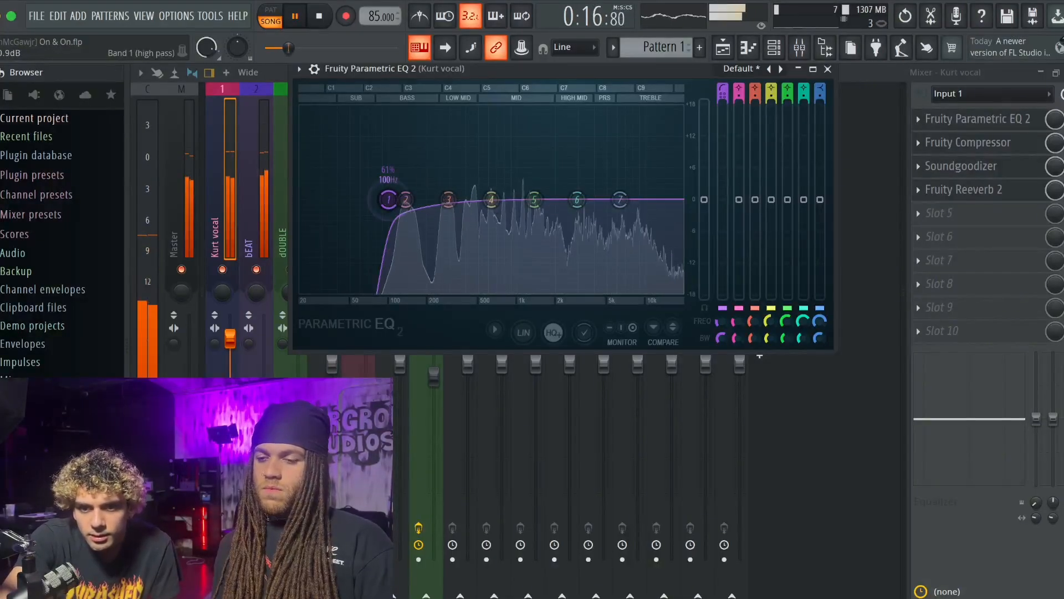
left_click_drag(389, 198, 396, 199)
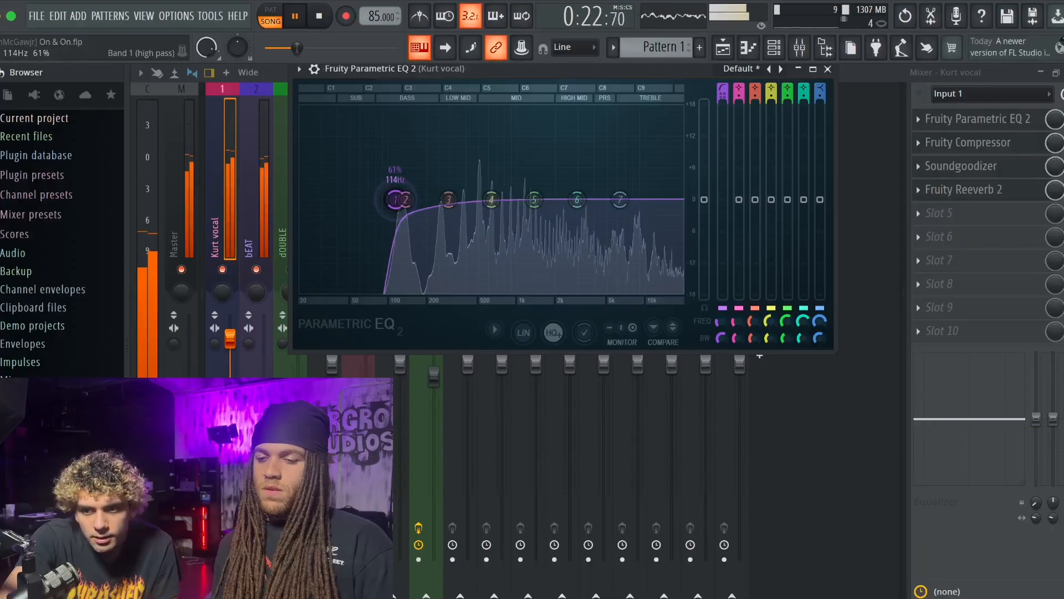
left_click_drag(396, 200, 395, 200)
key("space")
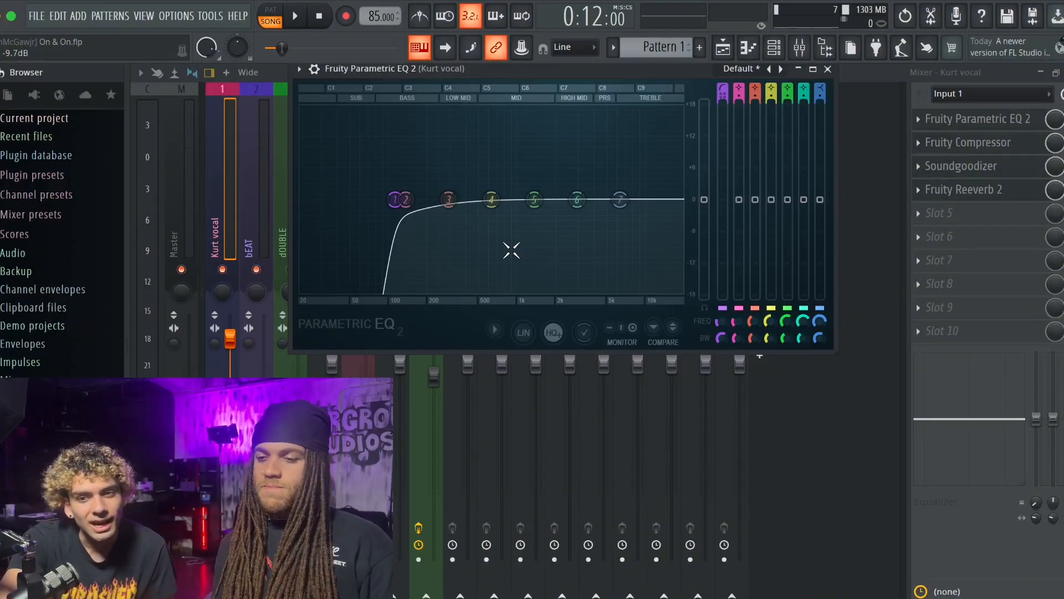
- Cut EQ band 3 slightly at 415 Hz and narrow its bandwidth to 20%
left_click_drag(448, 199, 467, 208)
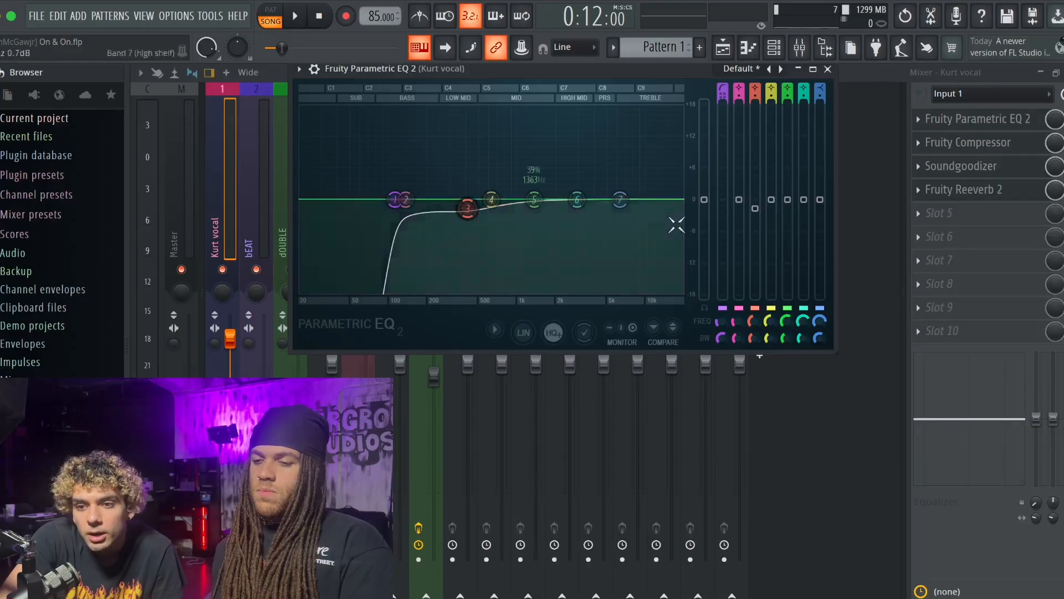
left_click_drag(751, 322, 751, 350)
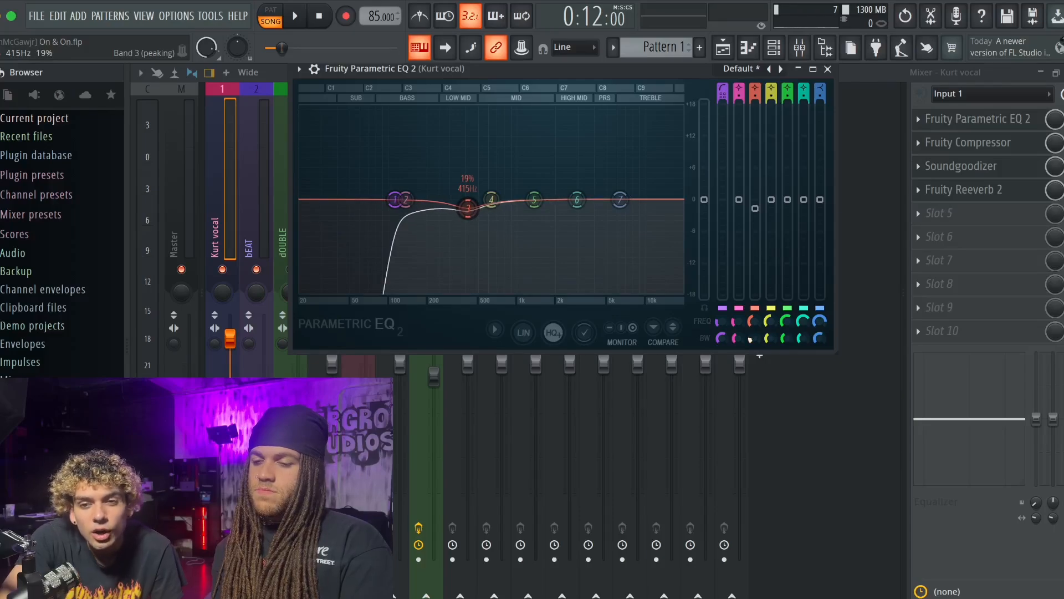
left_click_drag(751, 350, 752, 339)
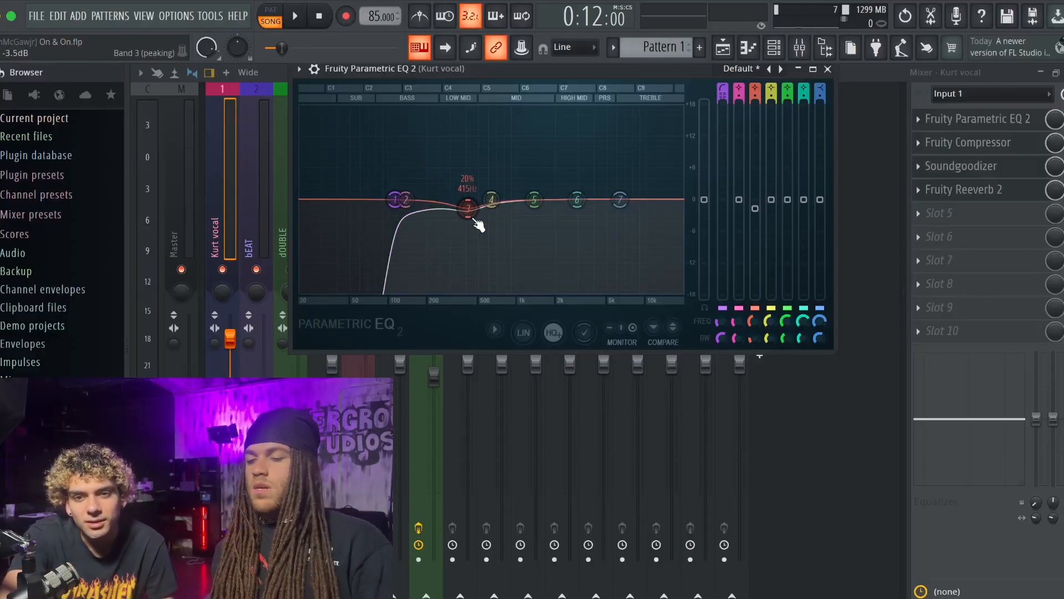
- Boost the band 7 high shelf by about 2 dB near 10 kHz while the song plays
key("space")
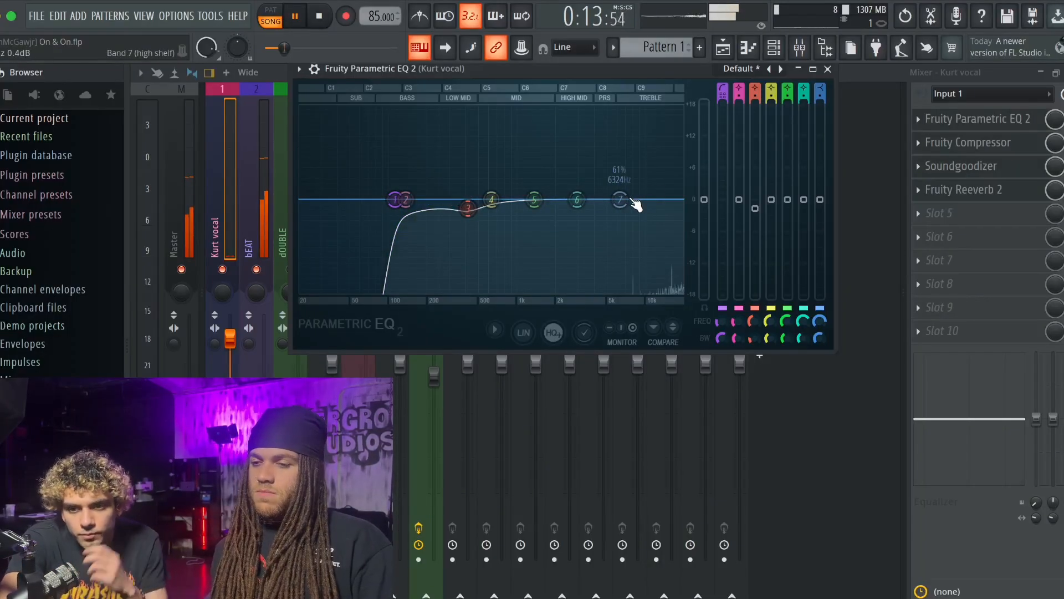
mouse_move(632, 200)
left_mouse_down()
mouse_move(658, 193)
mouse_move(650, 189)
left_mouse_up()
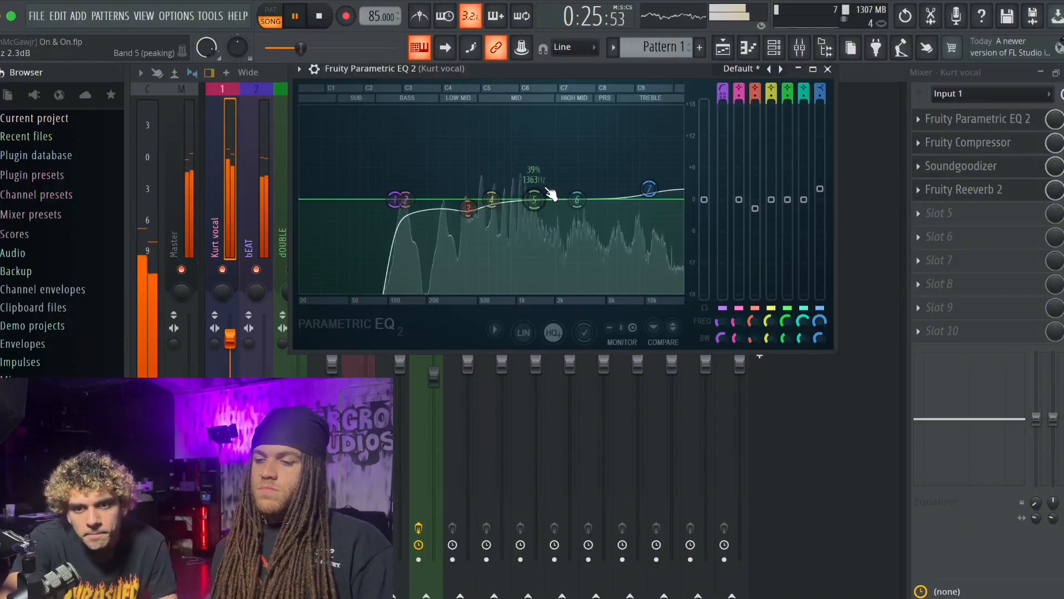
key("space")
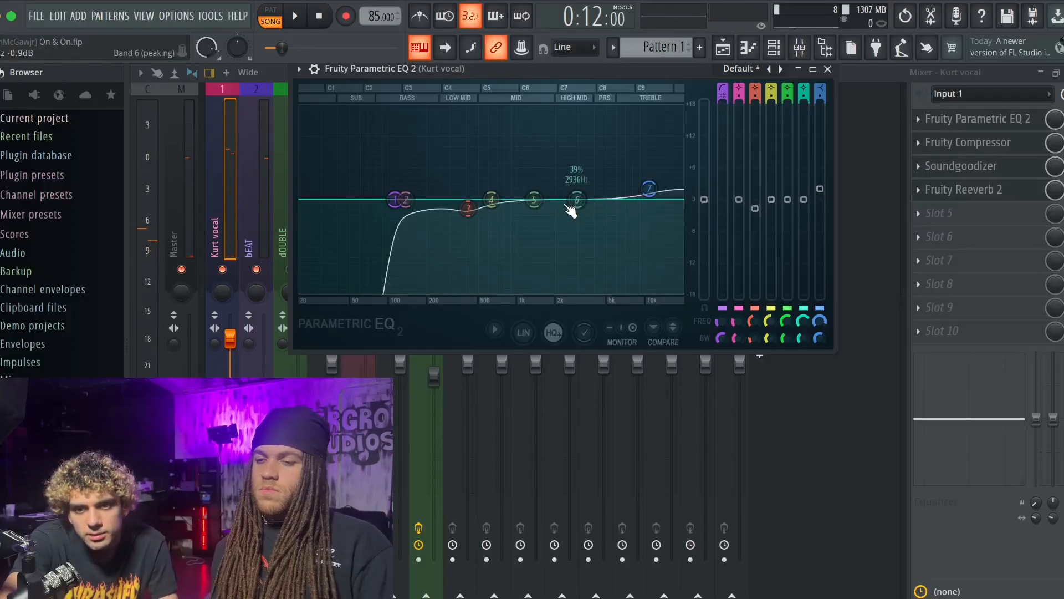
- Lower EQ bands 6 and 4 slightly around 4 kHz and 1 kHz, raise band 5 at 2492 Hz, and close the EQ
left_click(967, 145)
left_click(1005, 166)
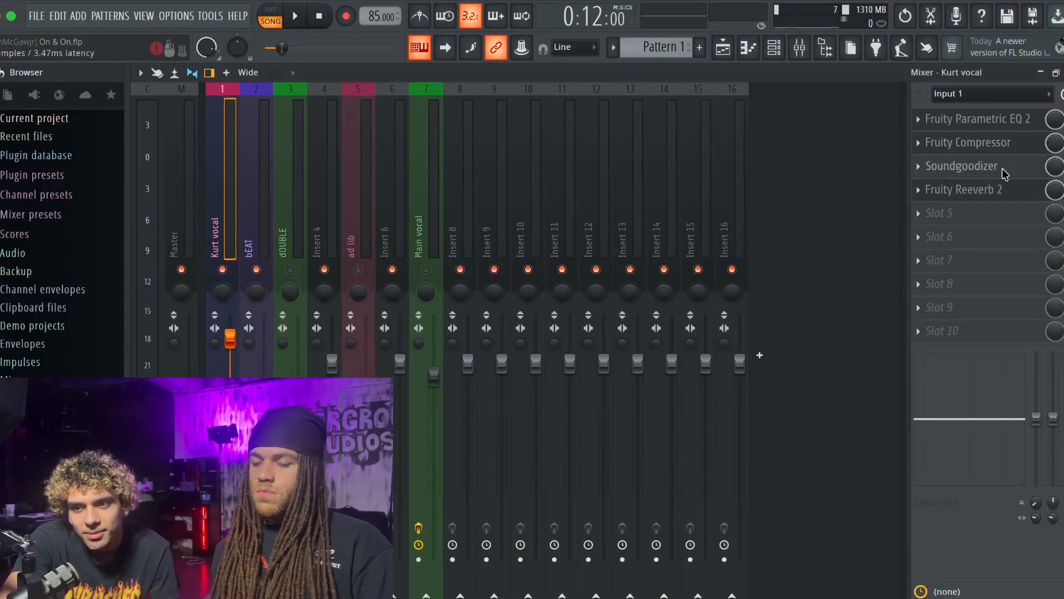
left_click(983, 121)
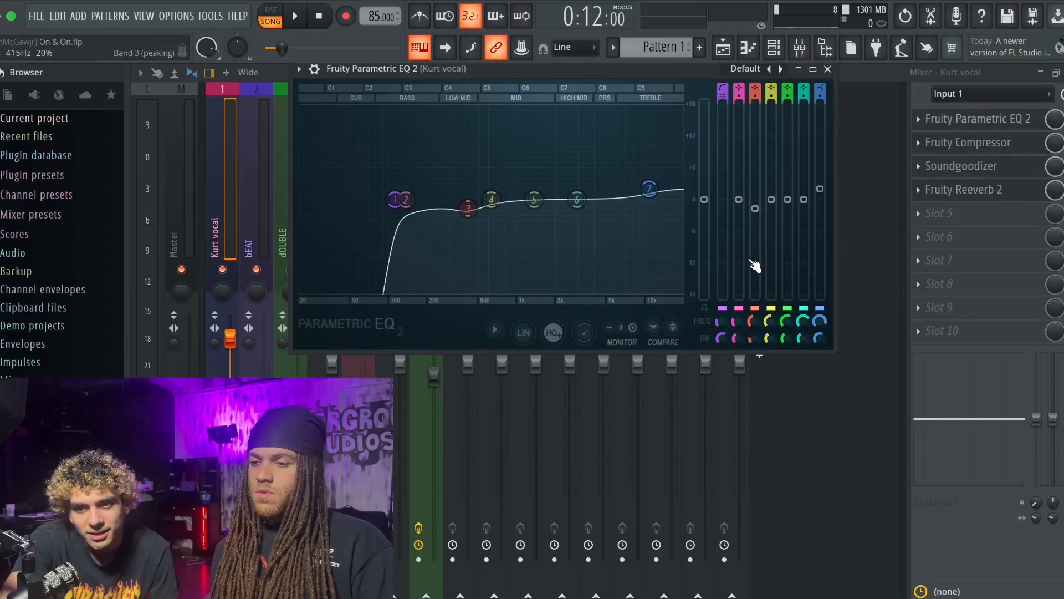
left_click_drag(577, 199, 598, 208)
left_click_drag(534, 199, 568, 191)
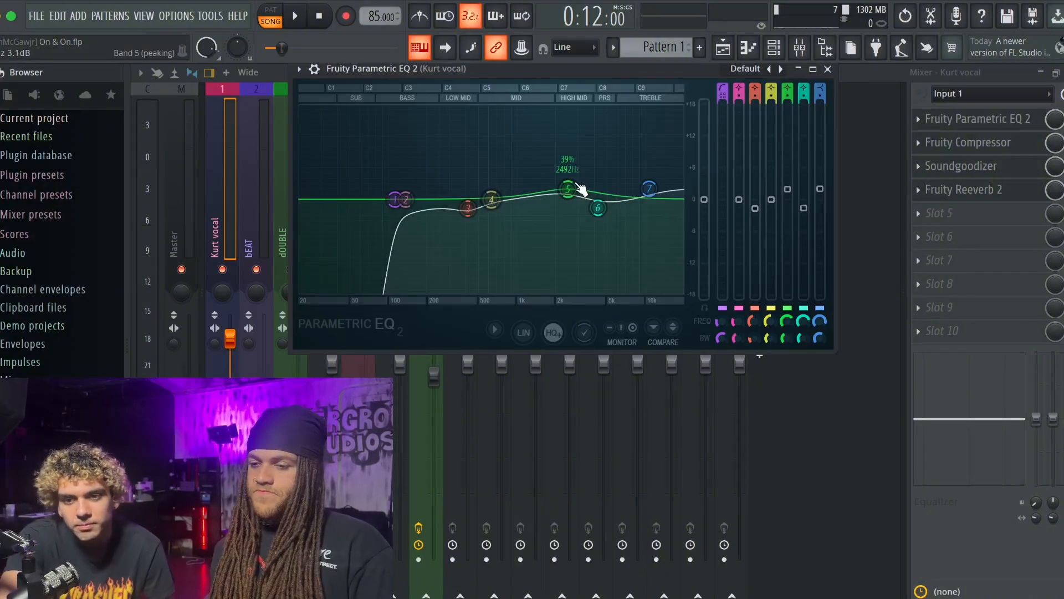
left_click_drag(491, 199, 517, 207)
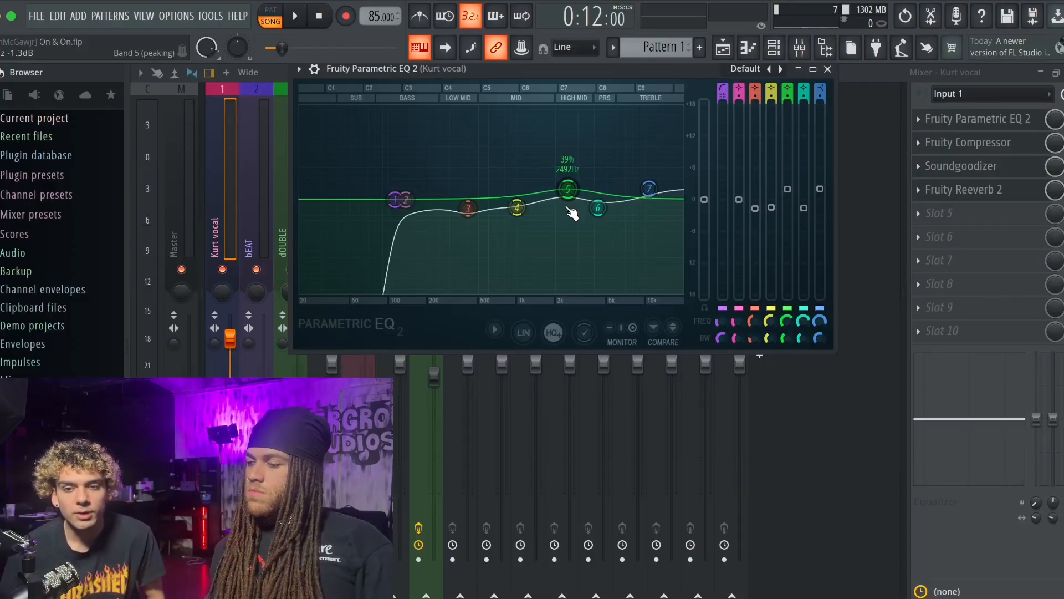
left_click(827, 68)
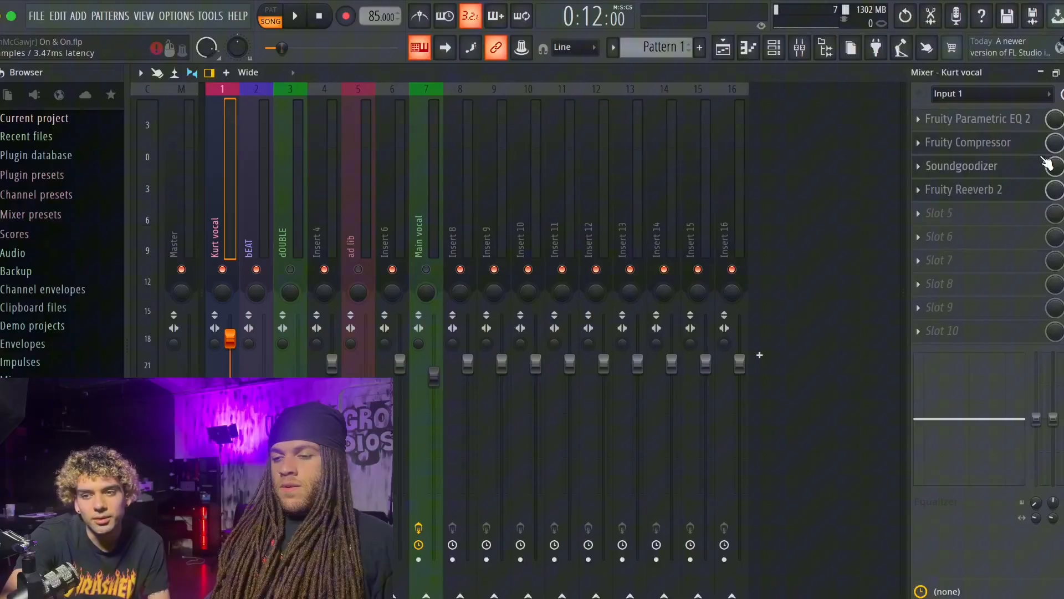
- Reset the lead vocal's Fruity Compressor to its default preset and lower the threshold to -24.1 dB
left_click(1012, 145)
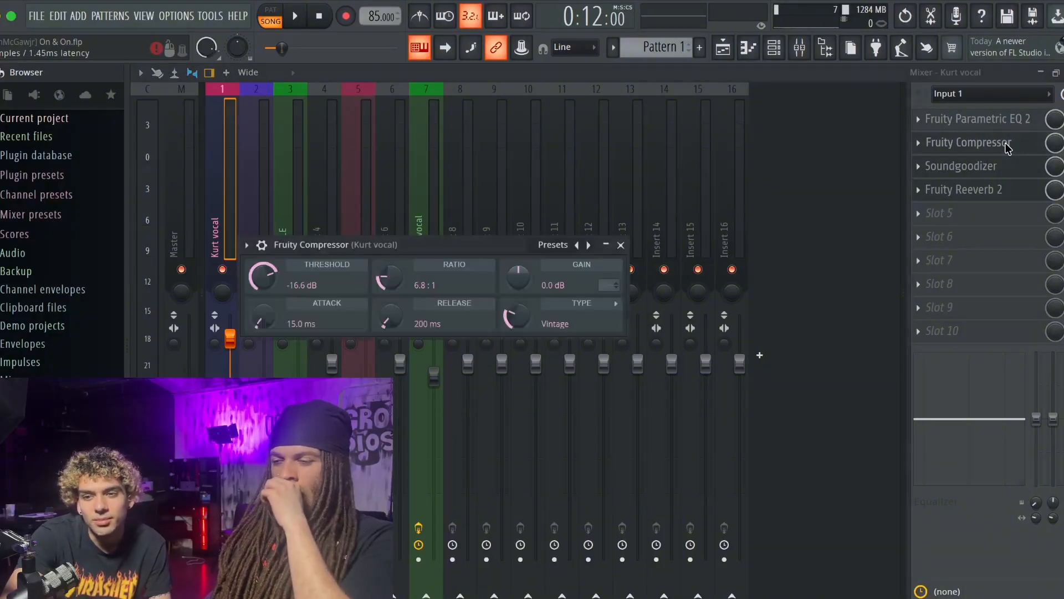
left_click(593, 276)
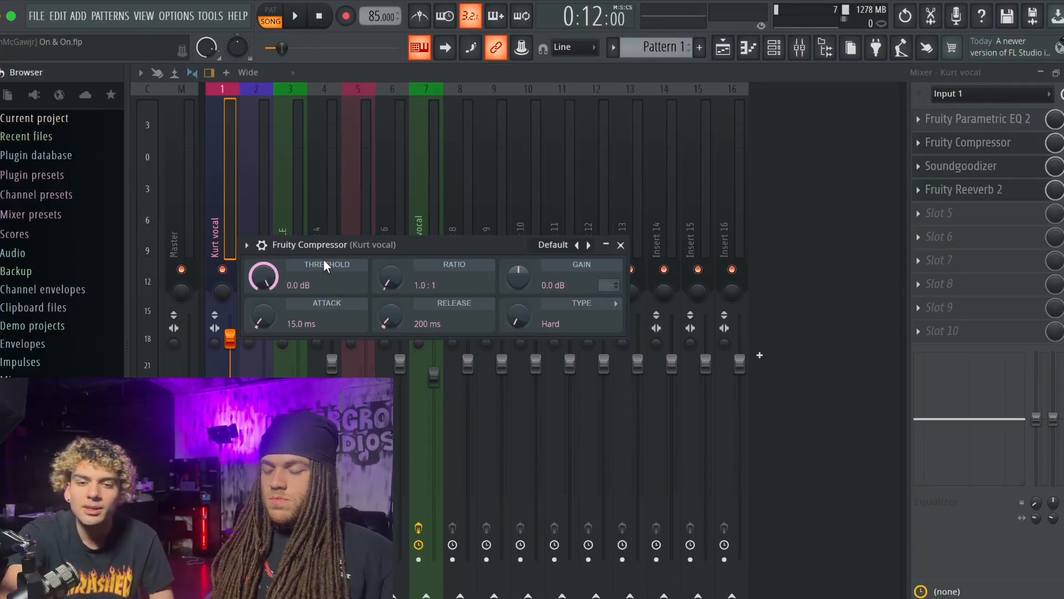
left_click_drag(291, 280, 291, 333)
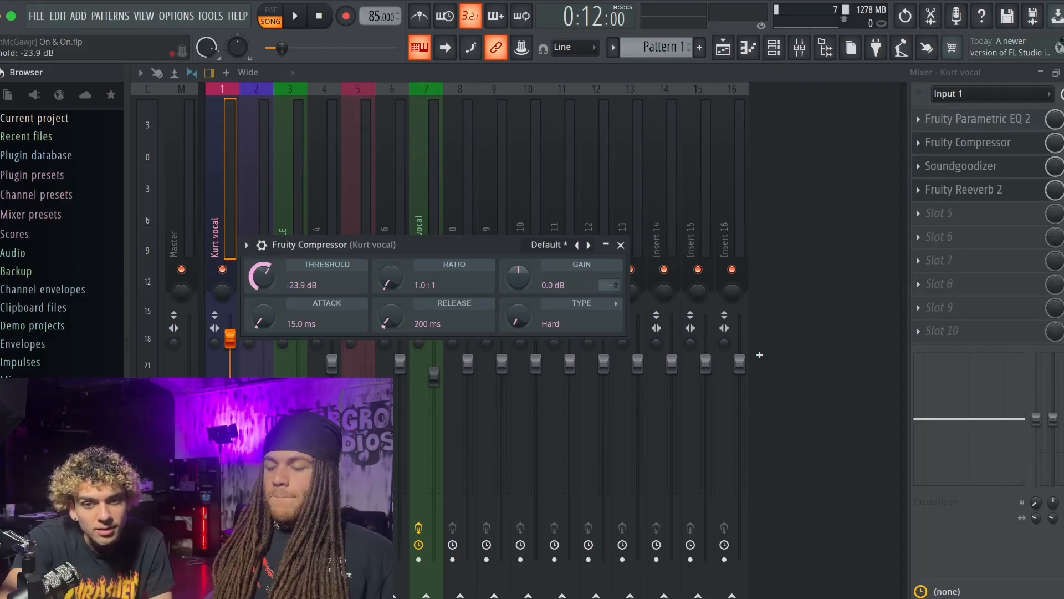
left_click_drag(275, 286, 276, 286)
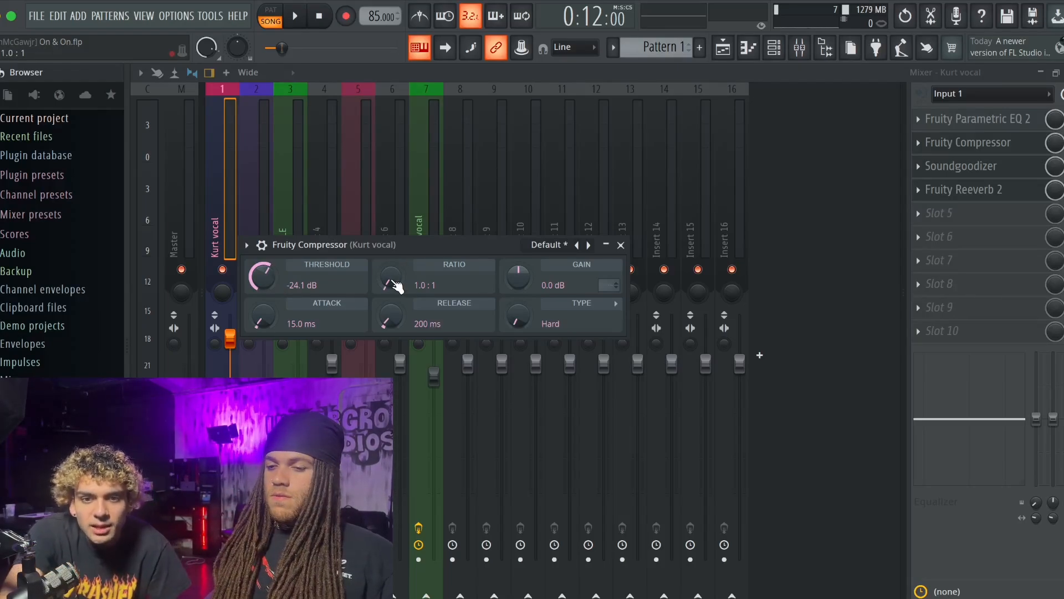
- Set the compressor's ratio to 4.0:1, attack to 4.2 ms and release to 225 ms, and close it
mouse_move(395, 284)
left_mouse_down()
mouse_move(396, 266)
mouse_move(396, 285)
left_mouse_up()
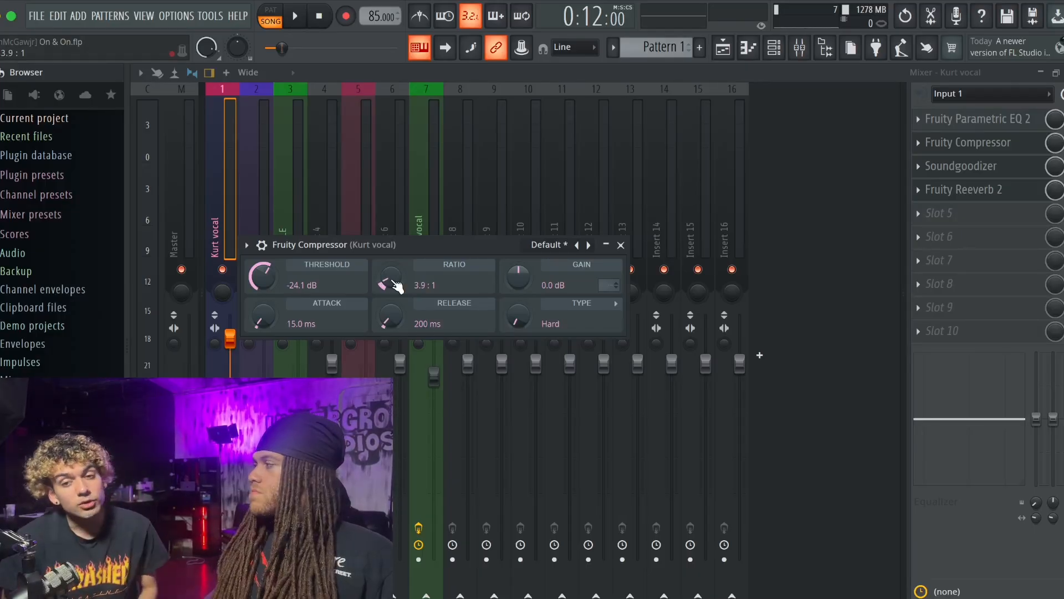
left_click_drag(397, 285, 397, 285)
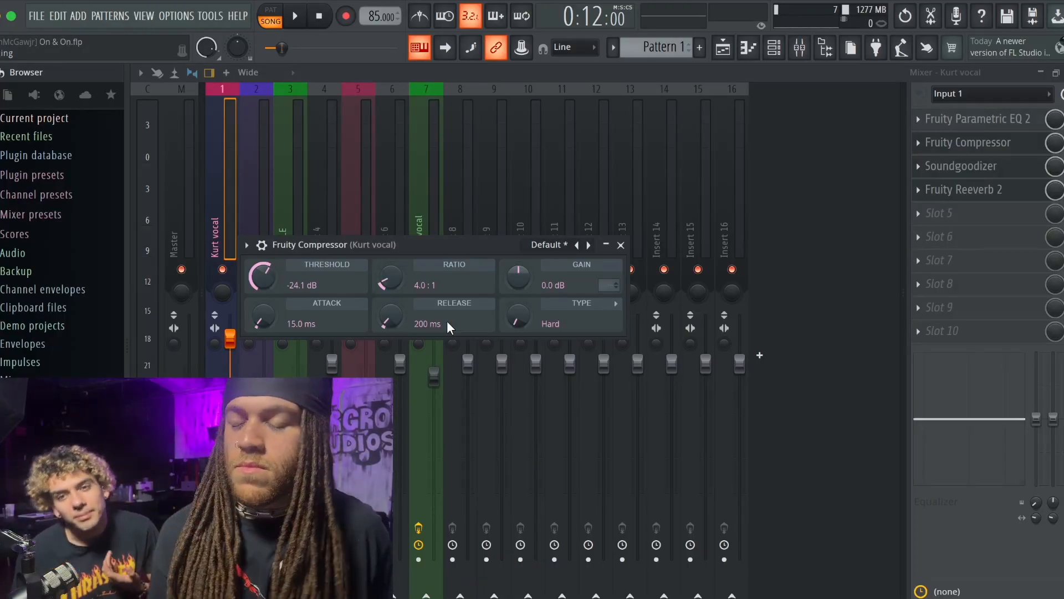
left_click_drag(262, 318, 263, 332)
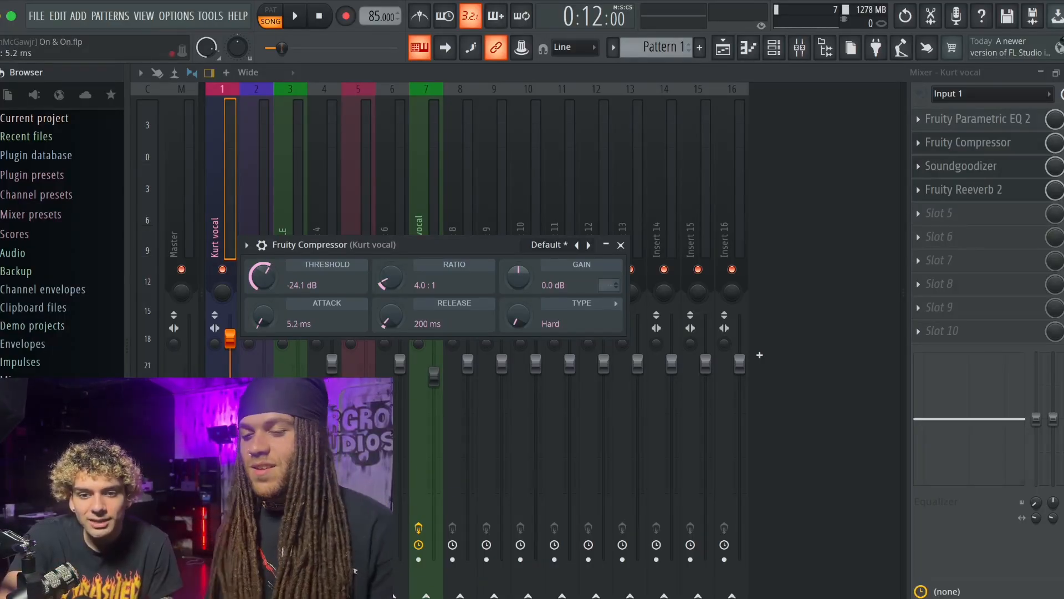
left_click_drag(387, 319, 387, 317)
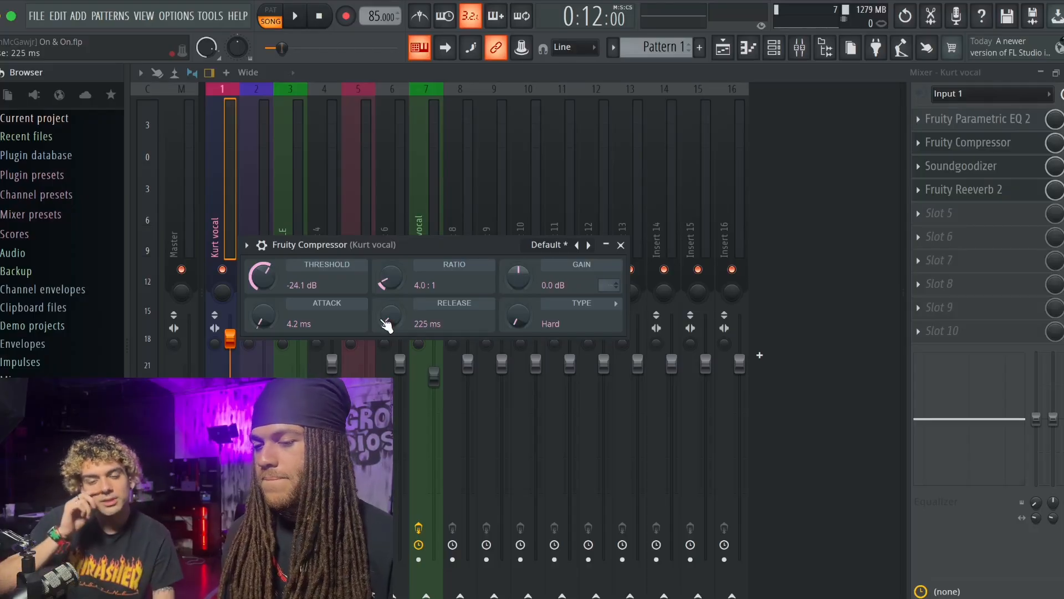
left_click(620, 245)
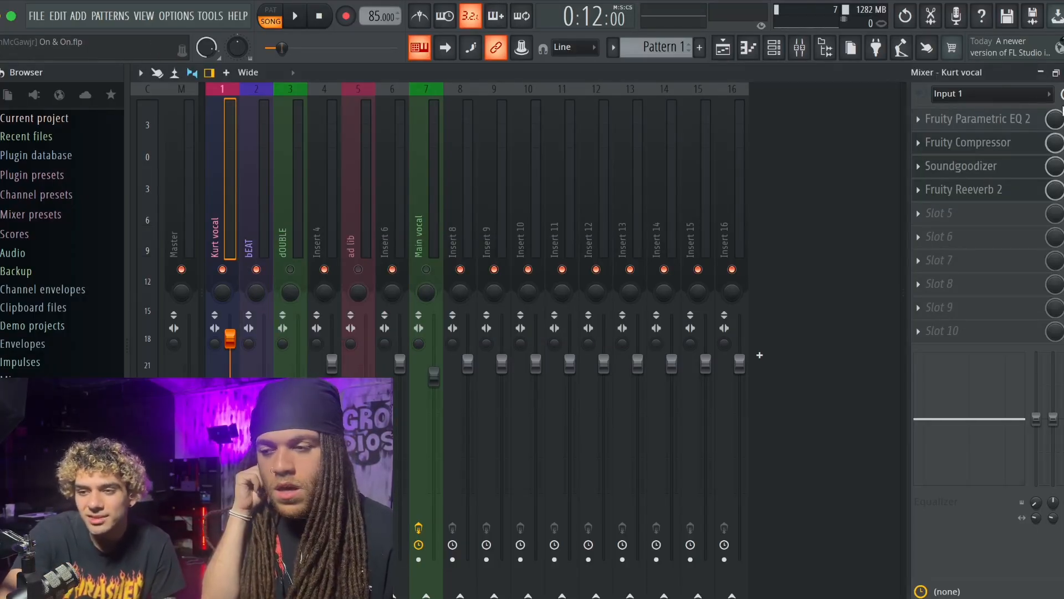
- Close the open Fruity Compressor and Soundgoodizer windows and play the song from the playlist
key("Escape")
key("Escape")
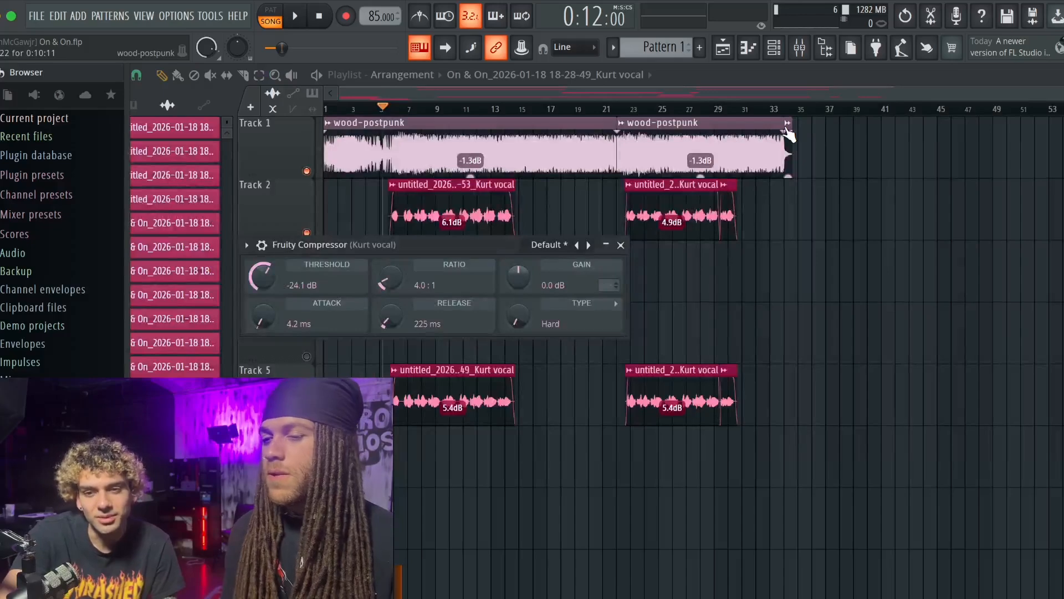
left_click(621, 245)
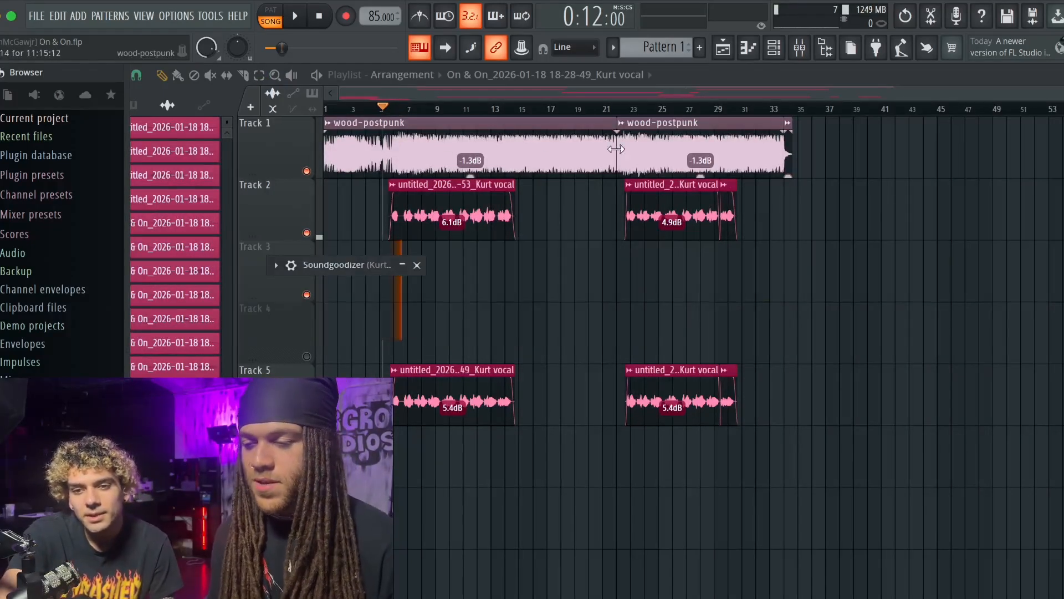
left_click(417, 265)
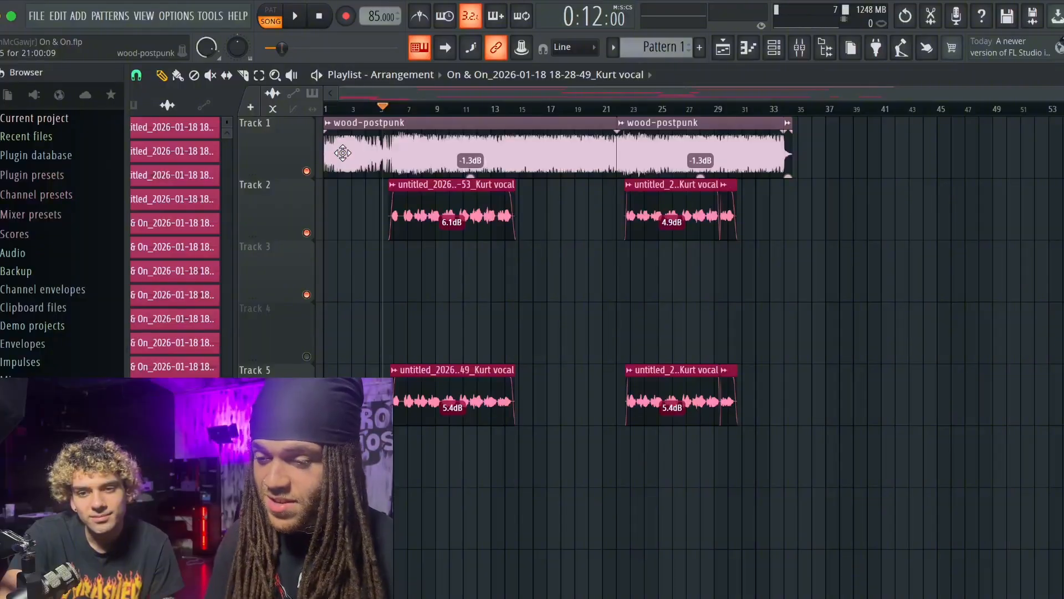
key("space")
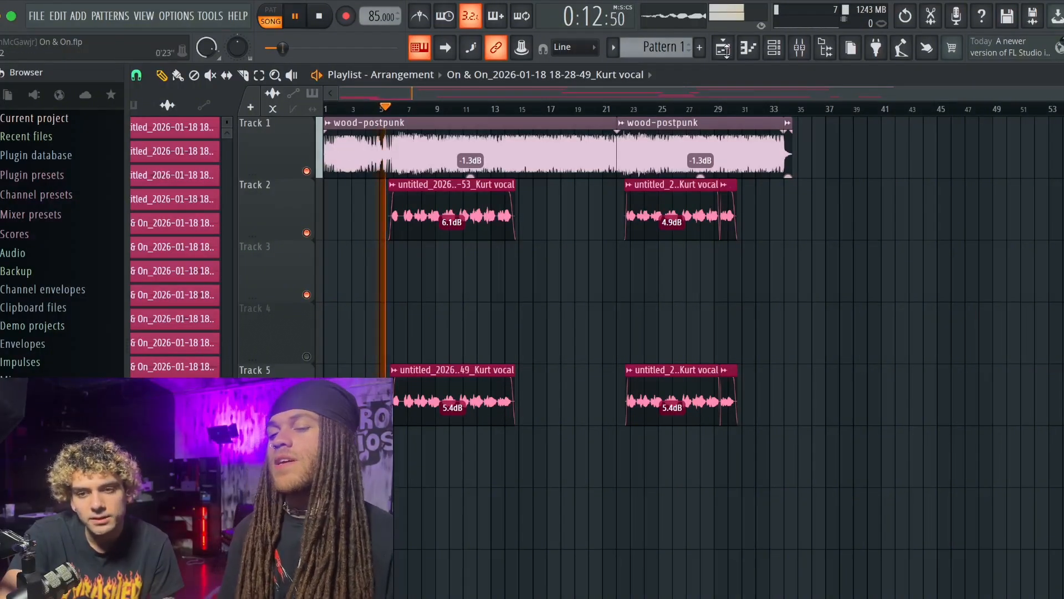
- Reopen the lead vocal's Fruity Compressor in the mixer and adjust its gain while the song plays
left_click(798, 47)
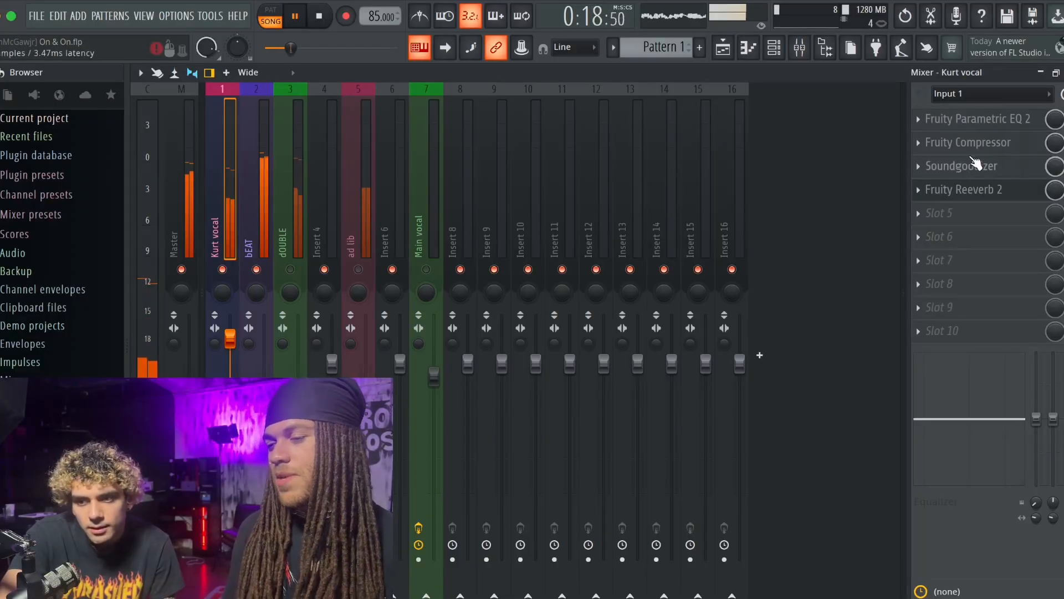
left_click(974, 142)
left_click_drag(518, 276, 518, 265)
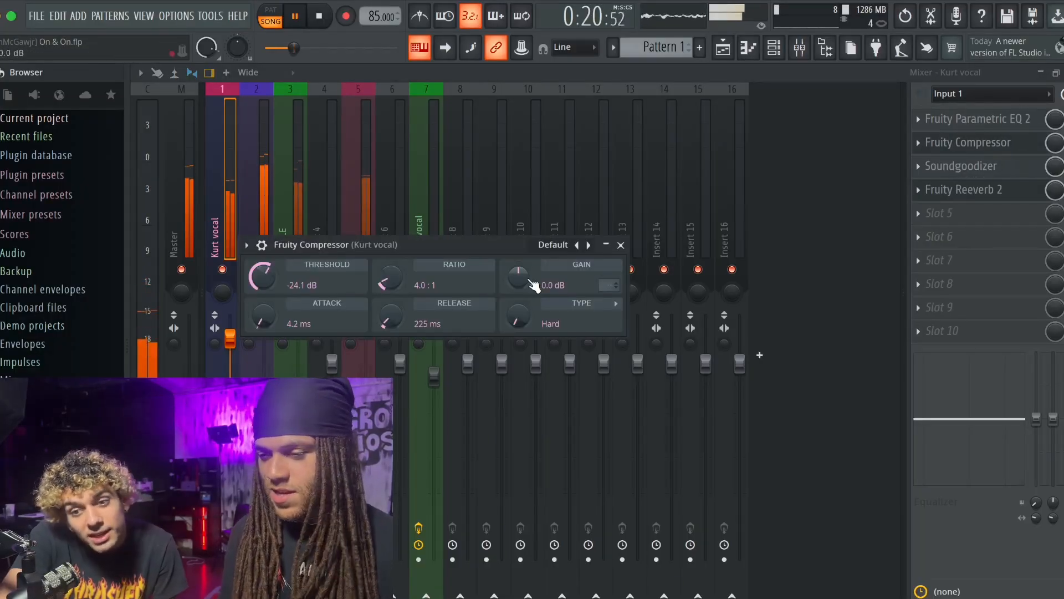
left_click_drag(530, 280, 530, 277)
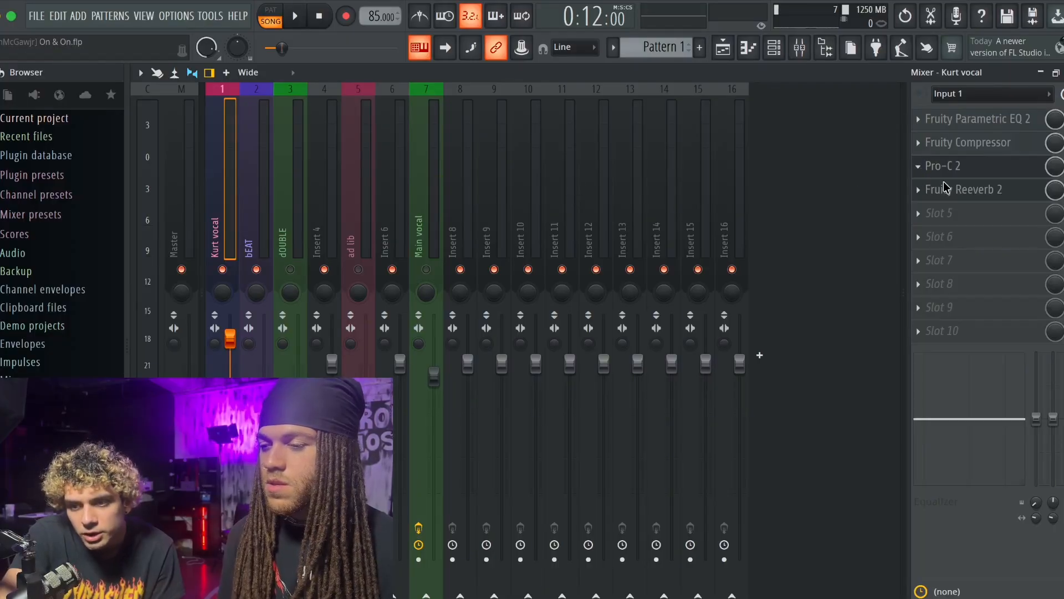
- Load Maximus into the lead vocal's third effect slot and listen to the song with it
left_click(692, 376)
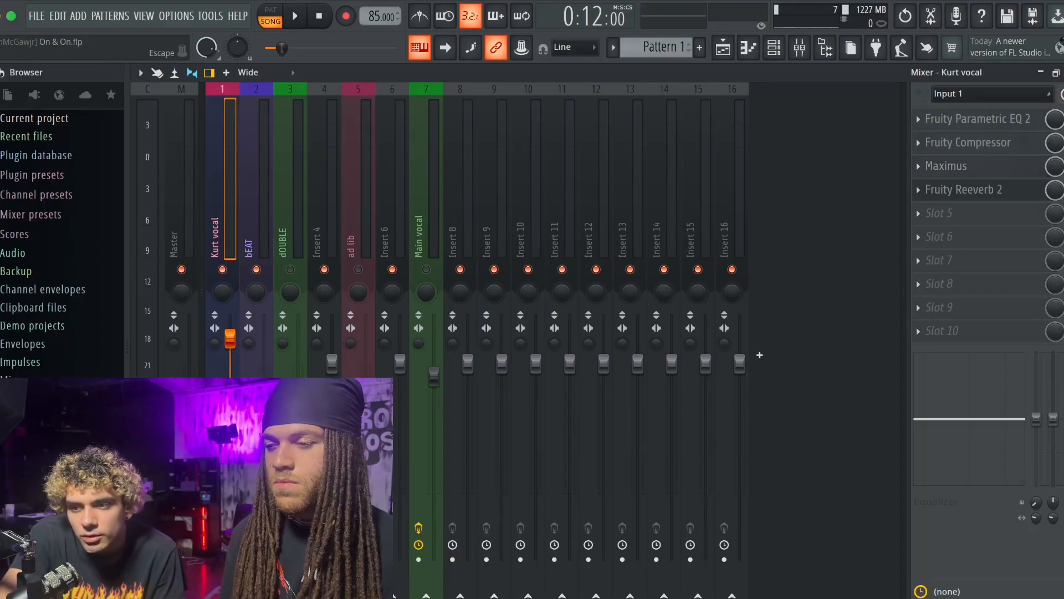
key("F5")
key("space")
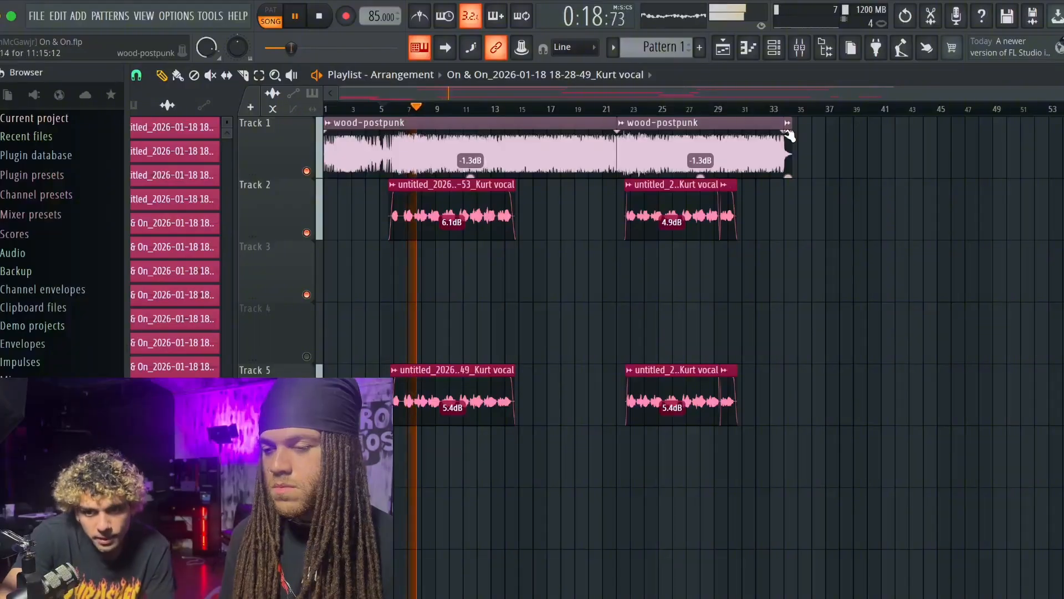
left_click(802, 52)
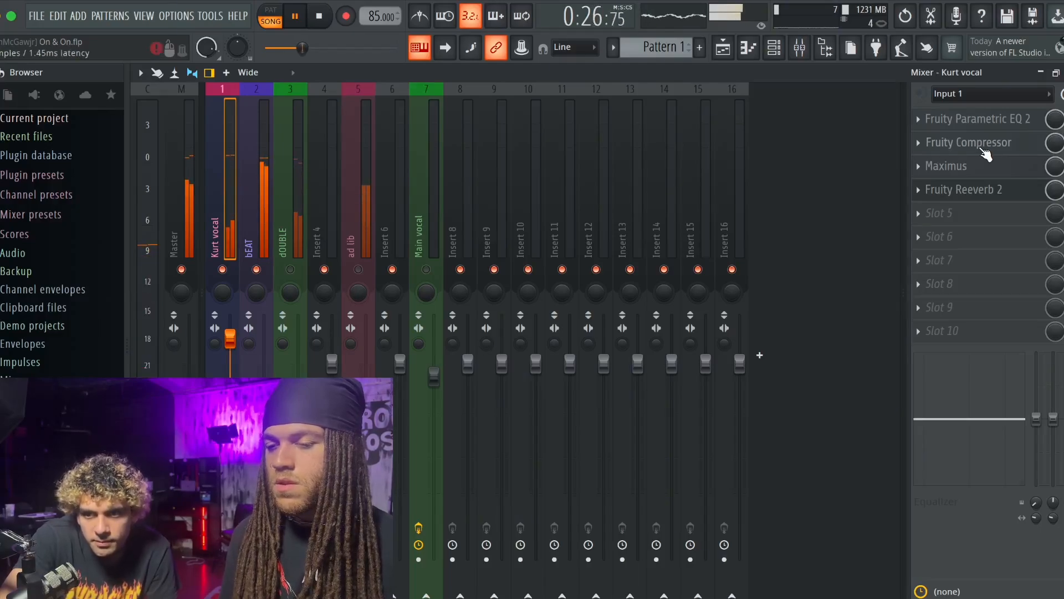
key("space")
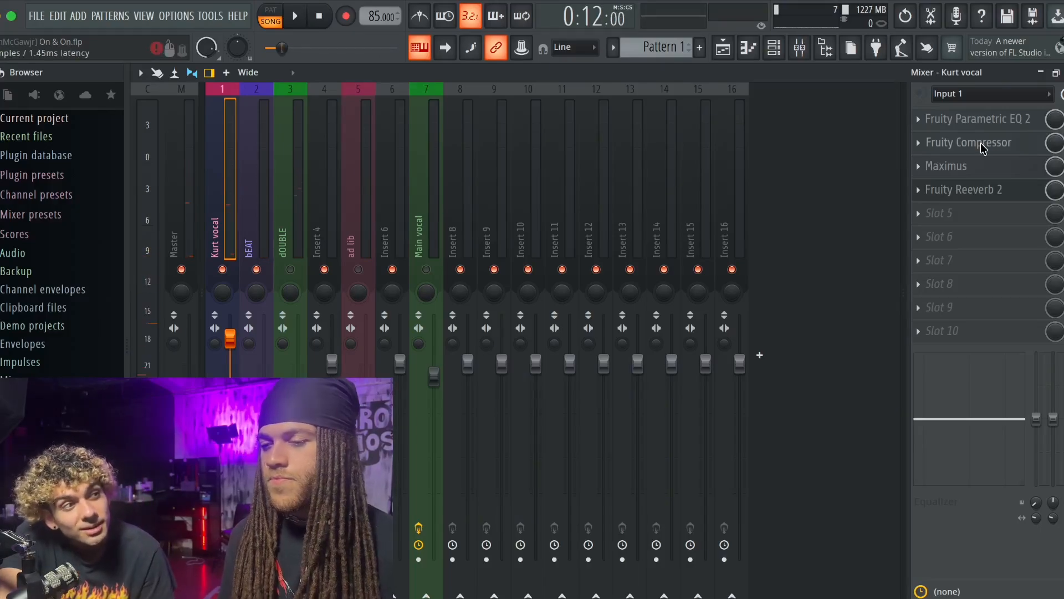
key("space")
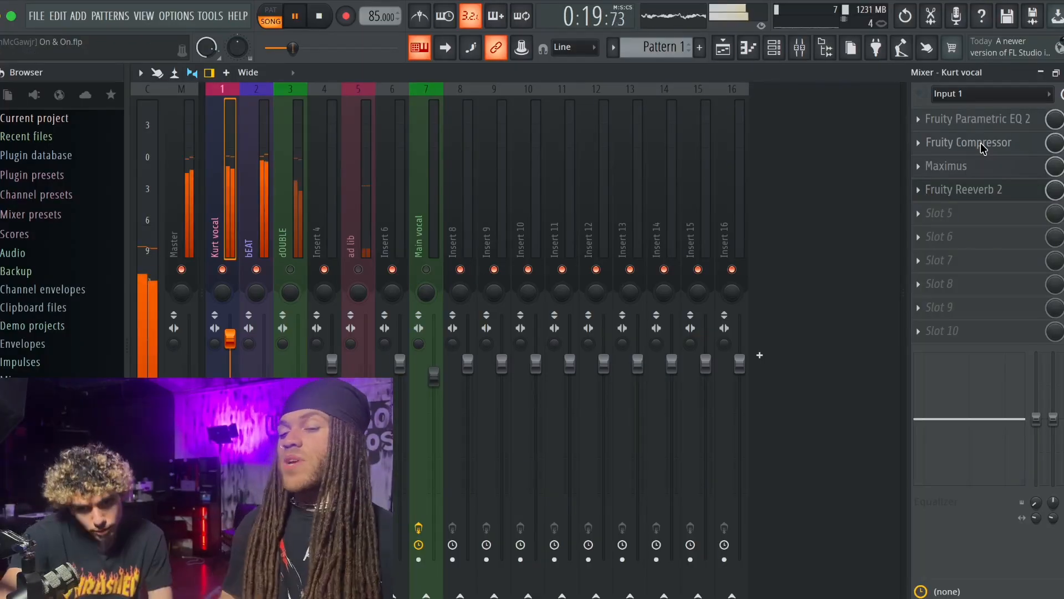
key("space")
- Replace Fruity Reeverb 2 in the lead vocal's fourth effect slot with a second Fruity Compressor
left_click(937, 191)
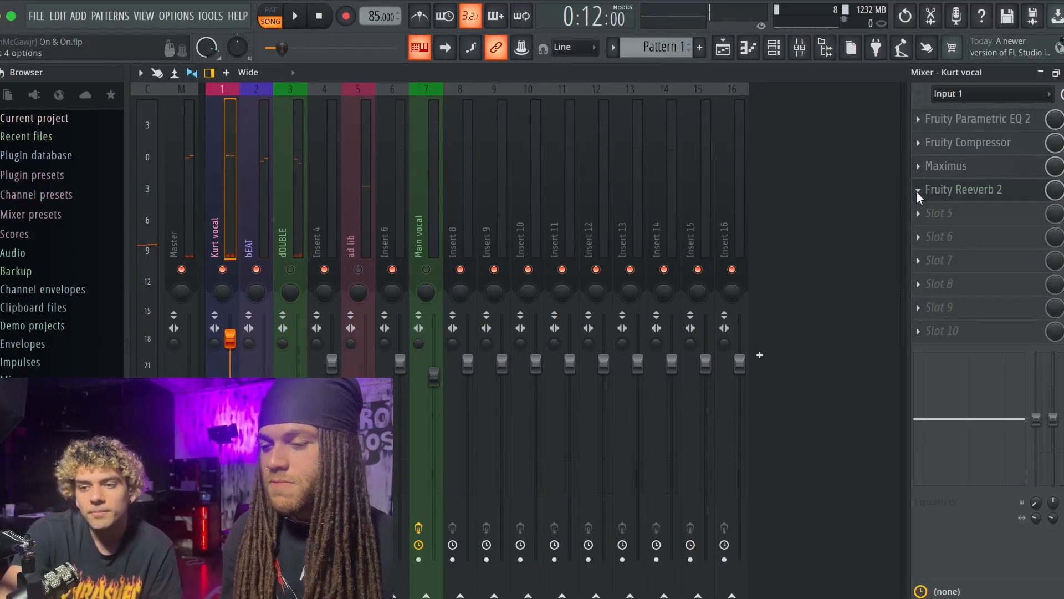
left_click(956, 209)
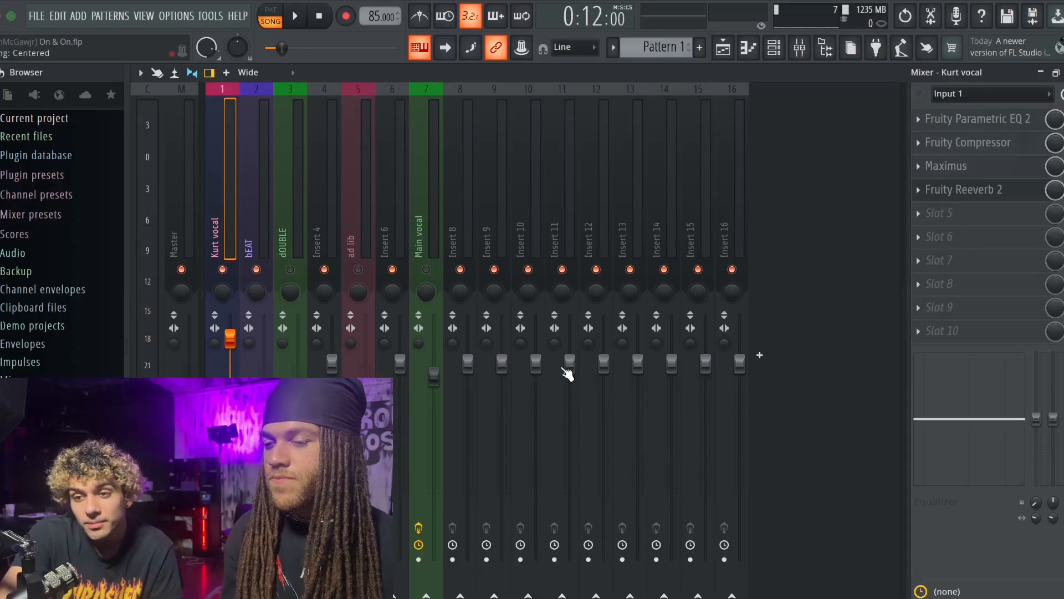
key("super+z")
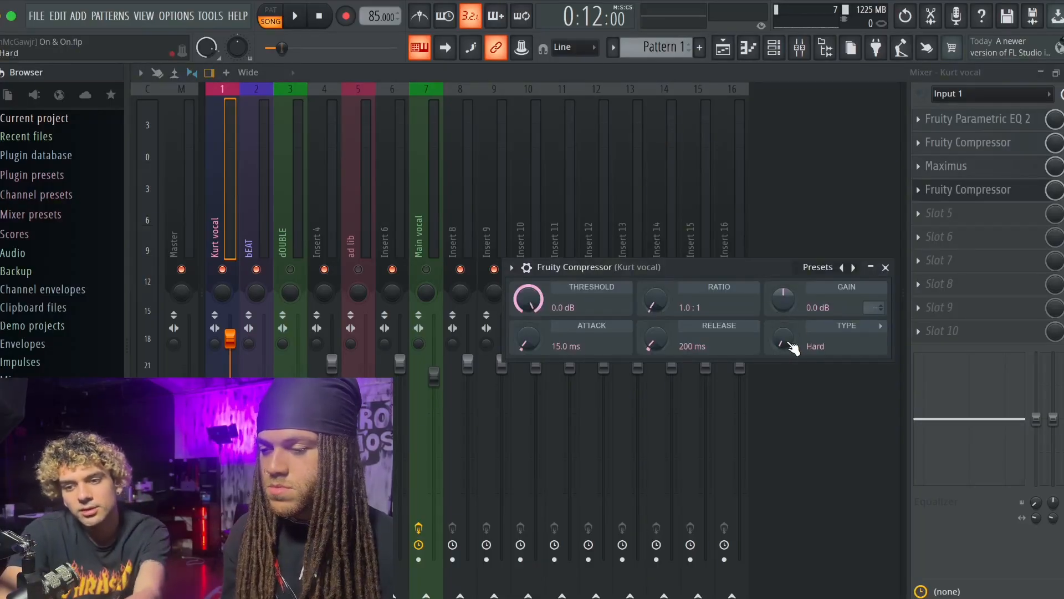
- Set the second compressor's type to Vintage, its ratio to 2.2:1 and its threshold to -11.2 dB
mouse_move(782, 339)
left_mouse_down()
mouse_move(783, 297)
mouse_move(783, 361)
mouse_move(790, 328)
left_mouse_up()
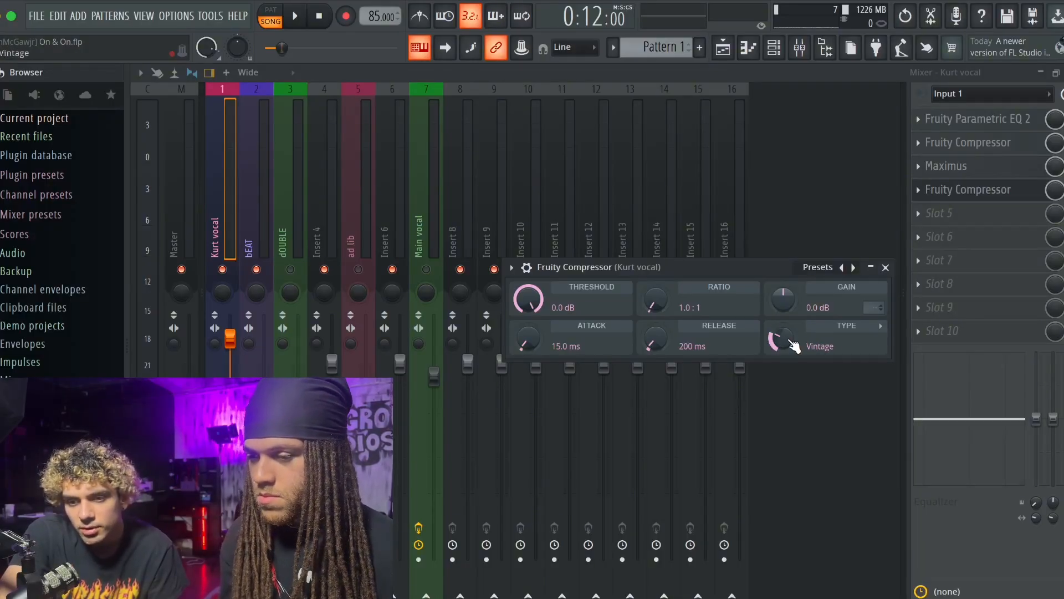
left_click_drag(656, 306, 656, 296)
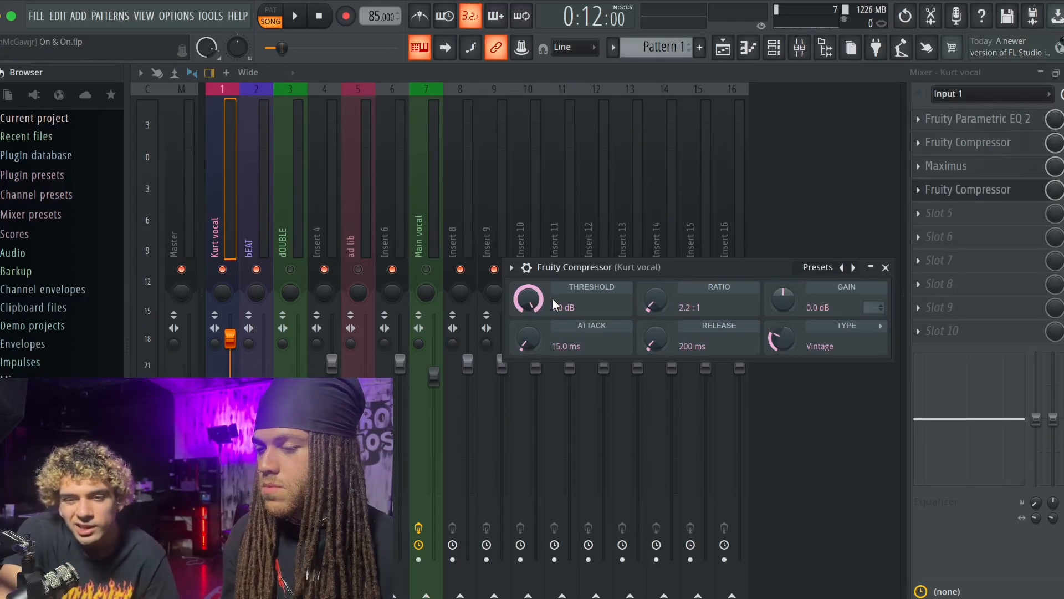
mouse_move(552, 298)
left_mouse_down()
mouse_move(552, 322)
mouse_move(552, 311)
left_mouse_up()
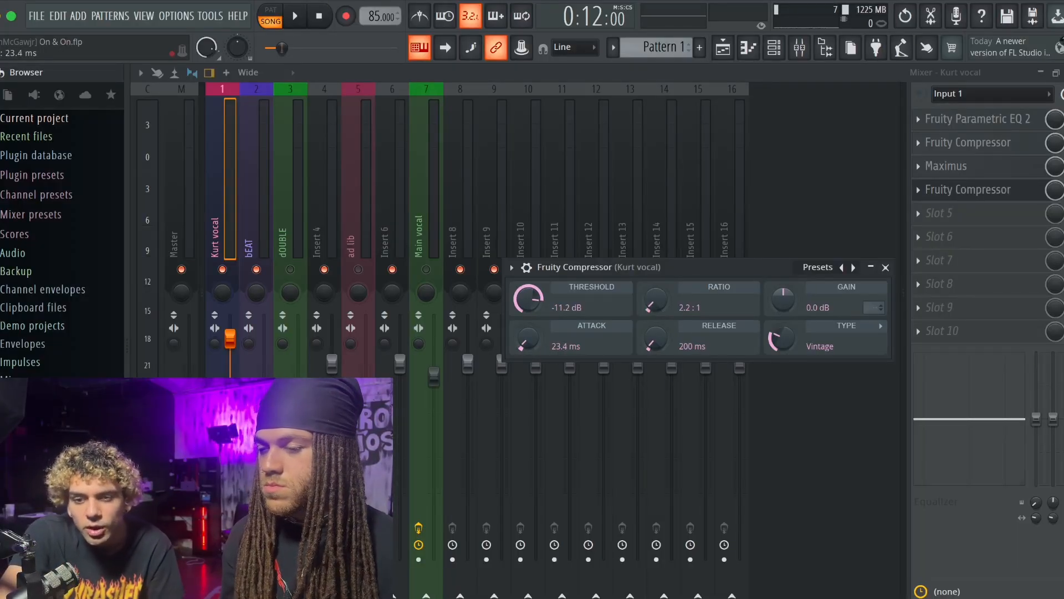
- Set the second compressor's attack to 21.6 ms, release to 81 ms and gain to 5.2 dB, and play the song
left_click_drag(527, 339, 600, 353)
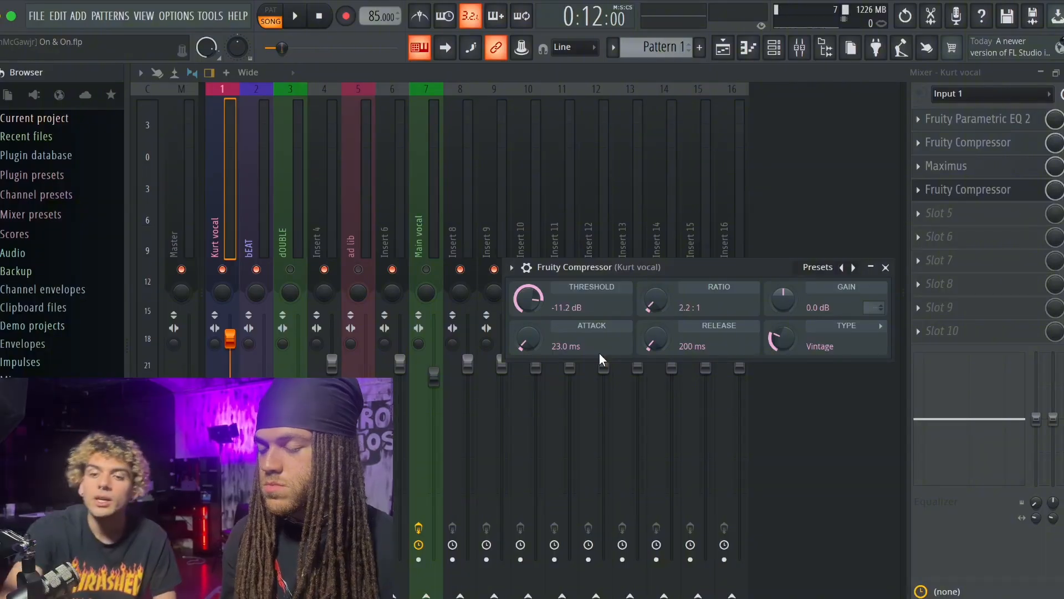
mouse_move(528, 339)
left_mouse_down()
mouse_move(528, 291)
mouse_move(526, 345)
left_mouse_up()
left_click_drag(655, 340, 659, 318)
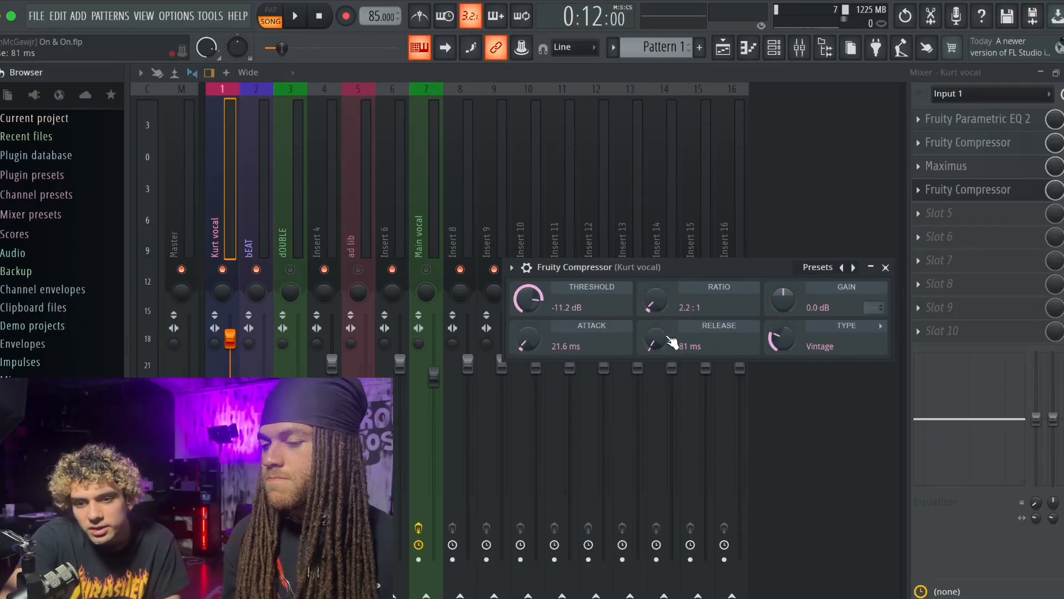
left_click_drag(783, 299, 783, 302)
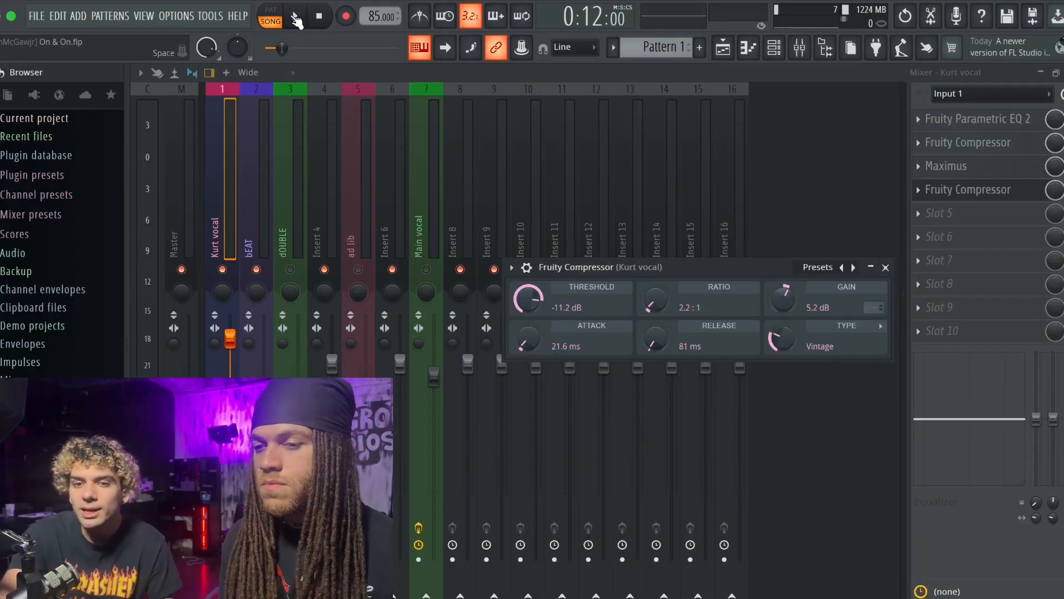
left_click(292, 17)
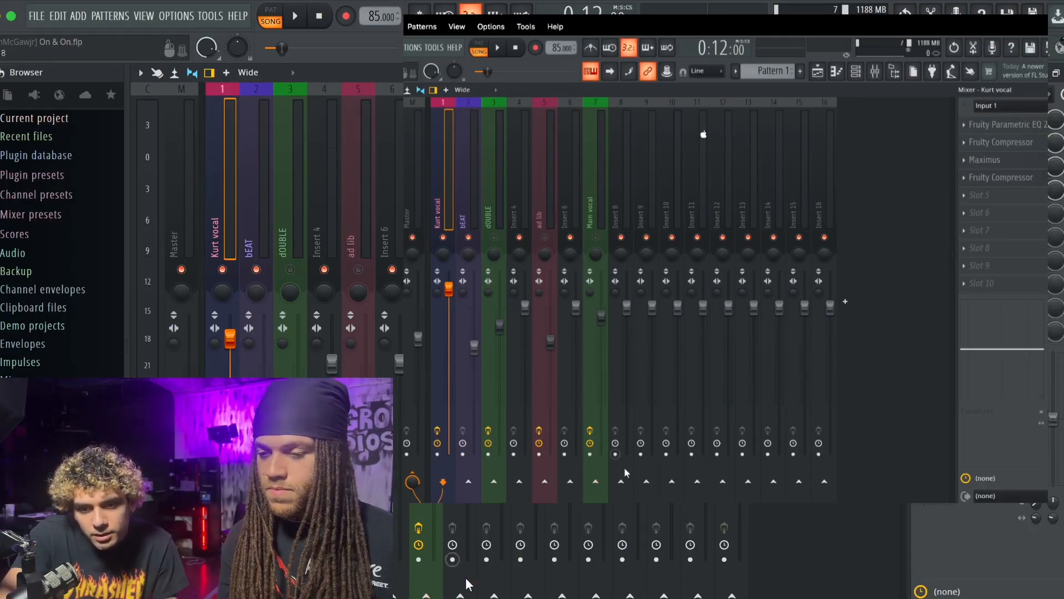
- Sidechain the lead vocal track to Insert 8 and select Insert 8 to show its empty effect slots
right_click(625, 486)
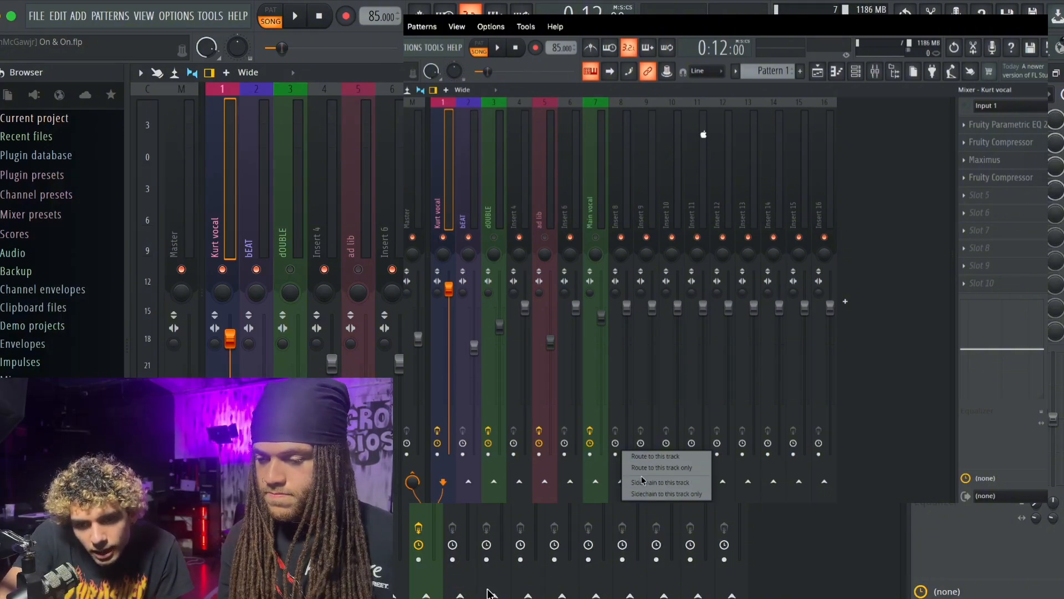
left_click(644, 484)
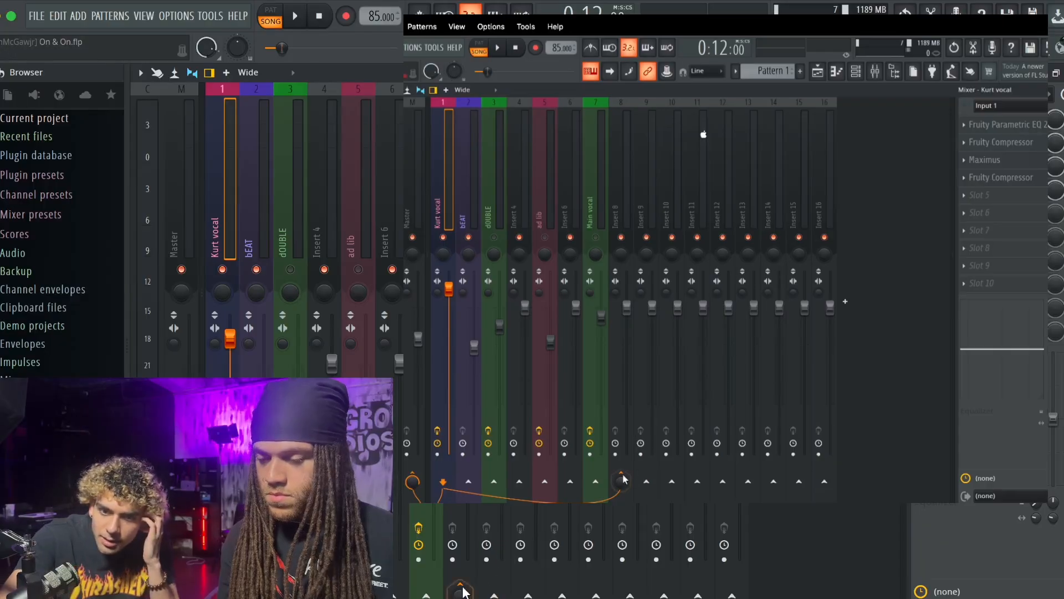
mouse_move(623, 484)
left_mouse_down()
mouse_move(623, 454)
mouse_move(624, 484)
left_mouse_up()
left_click(615, 203)
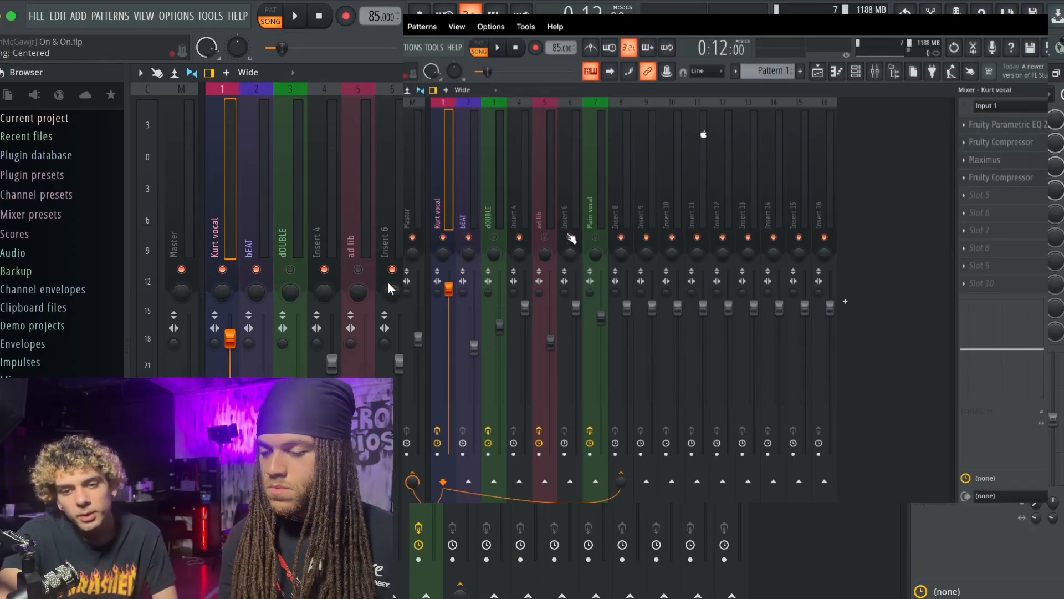
left_click(611, 185)
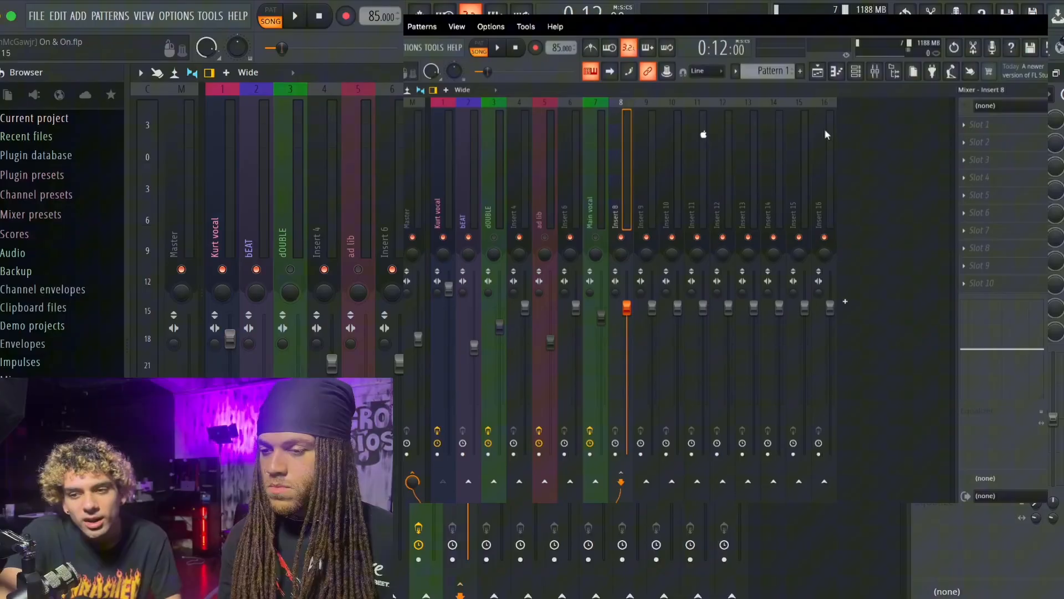
- Rename Insert 8 as REVERB, colour it blue, and load Fruity Parametric EQ 2 in its first effect slot
right_click(626, 161)
left_click(679, 90)
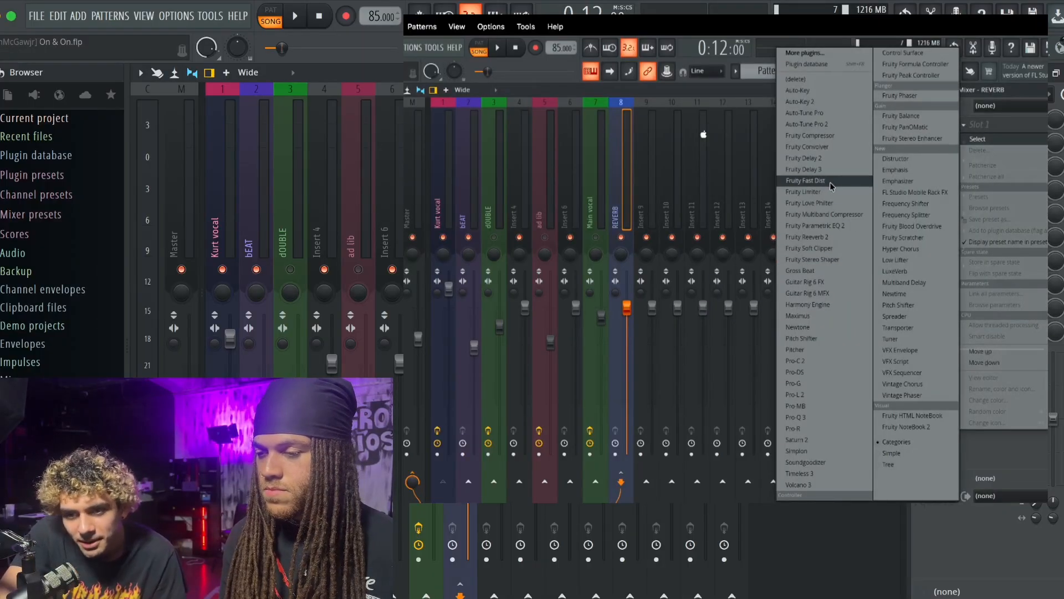
left_click(832, 225)
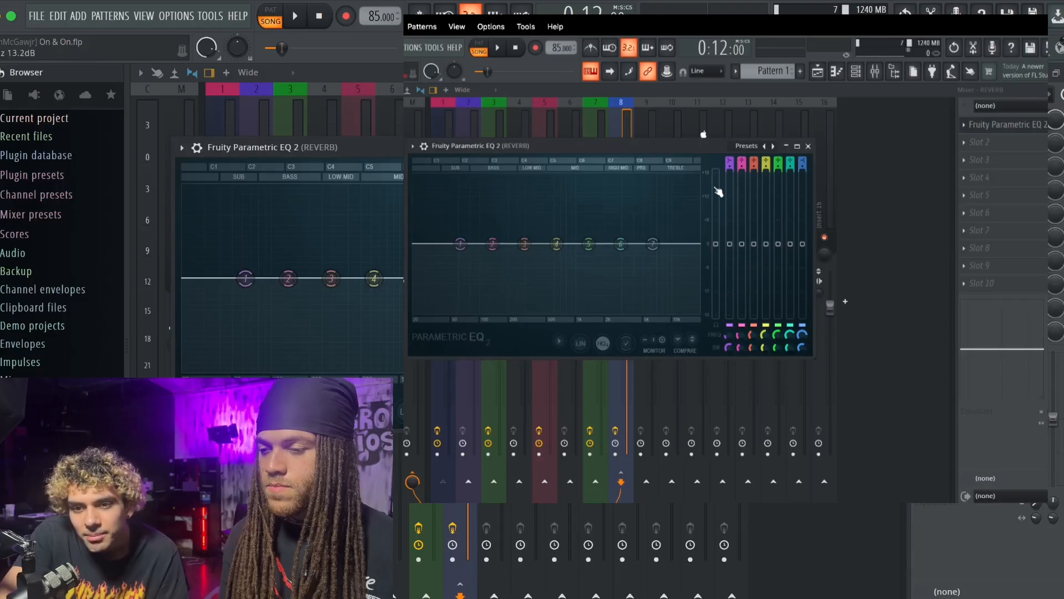
- Shape the REVERB EQ with a high-pass band 1 moved into the mids, a band 6 boost around 3845 Hz, and a treble low-pass on band 7
left_click(729, 164)
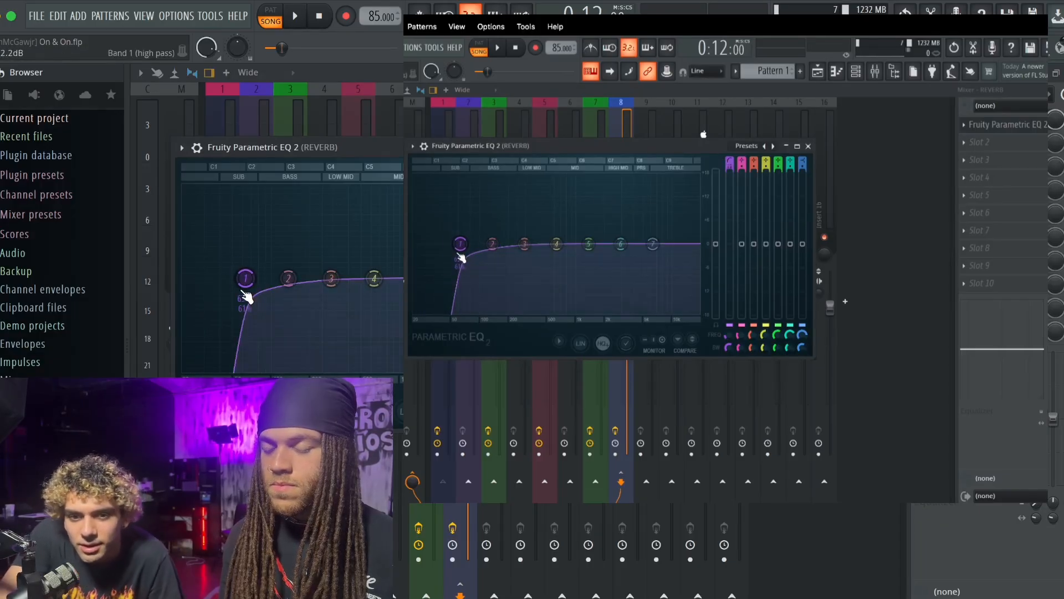
left_click_drag(461, 254, 576, 244)
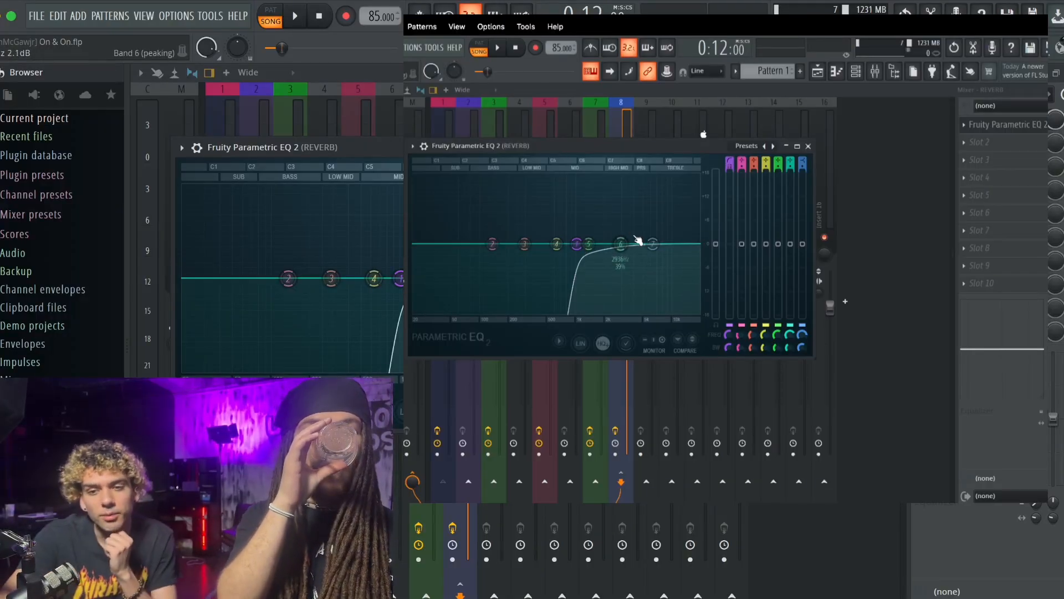
left_click_drag(621, 243, 632, 231)
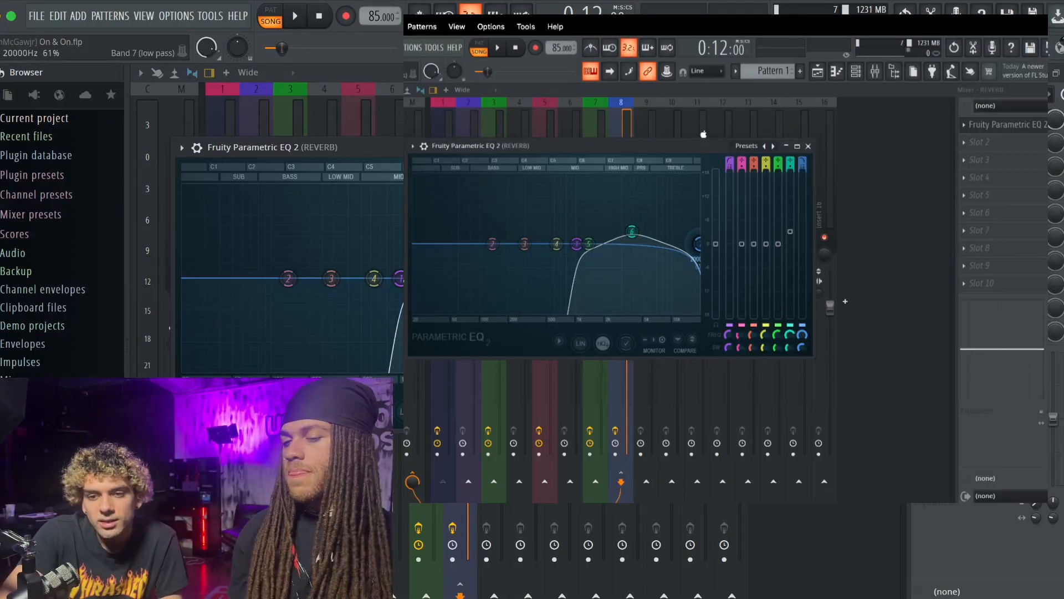
left_click_drag(698, 244, 691, 244)
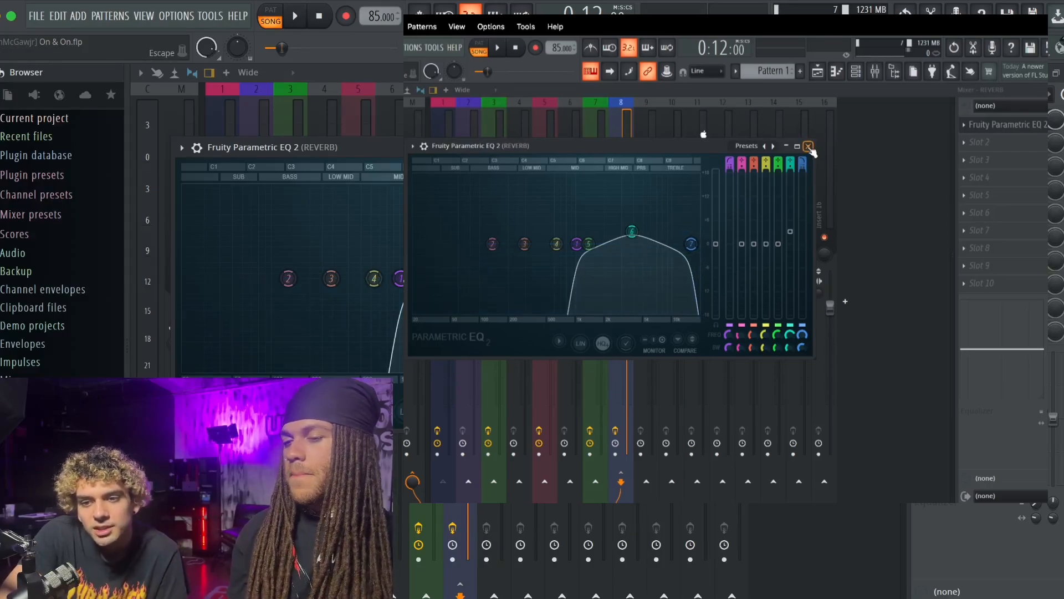
left_click(808, 147)
- Add Fruity Reeverb 2 in the REVERB track's second slot with the dry level at 0% and the wet level raised fully
left_click(979, 142)
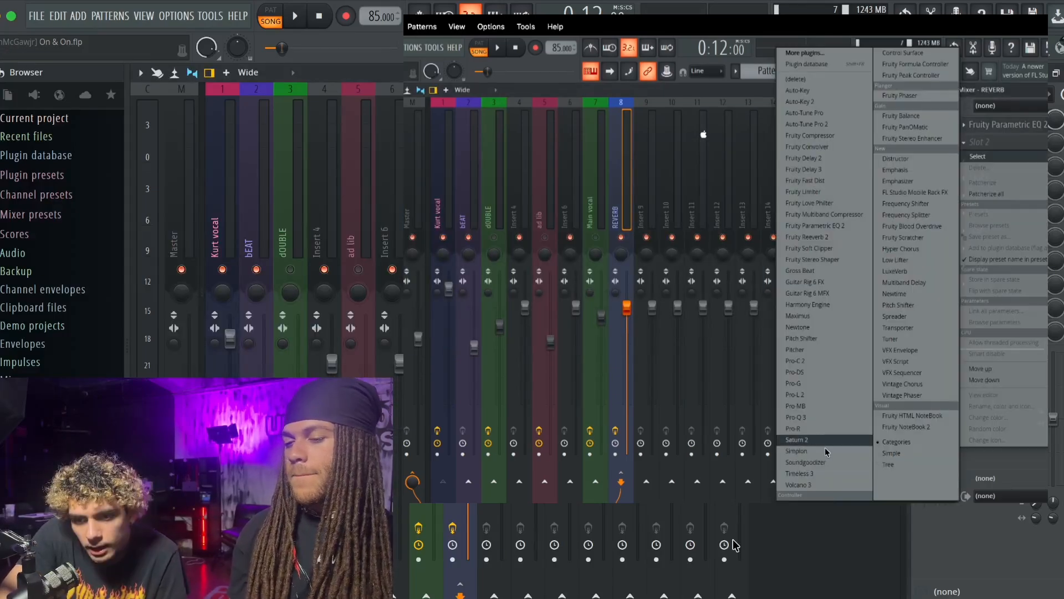
left_click(823, 242)
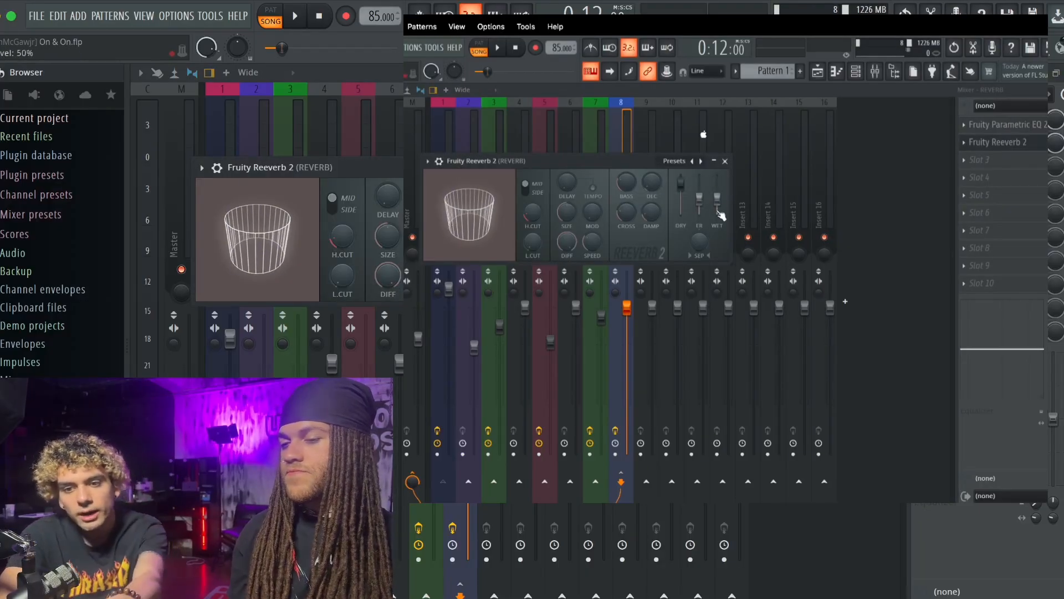
left_click_drag(680, 183, 680, 214)
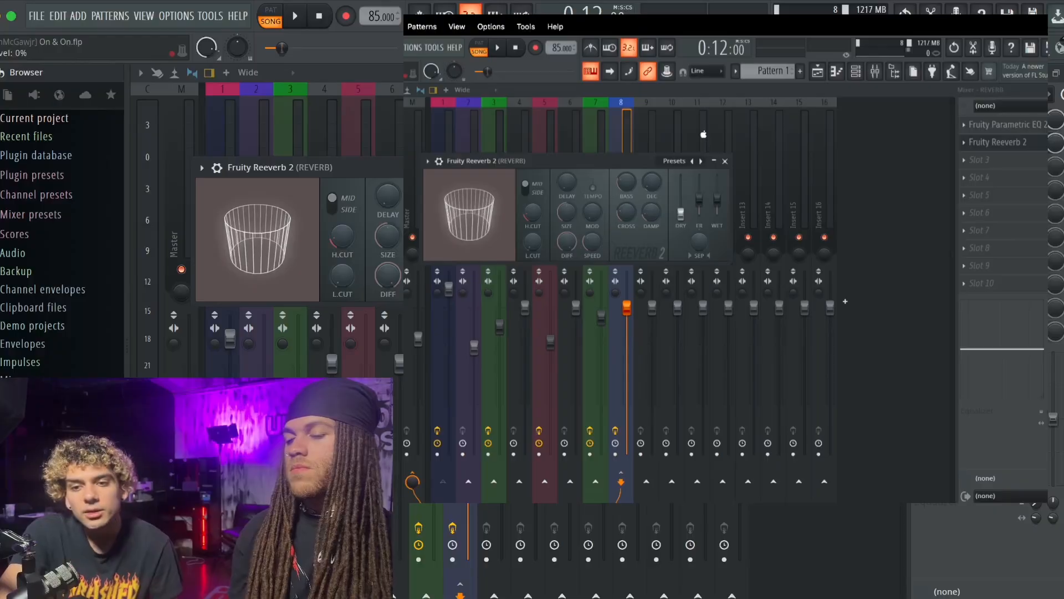
left_click_drag(718, 198, 717, 175)
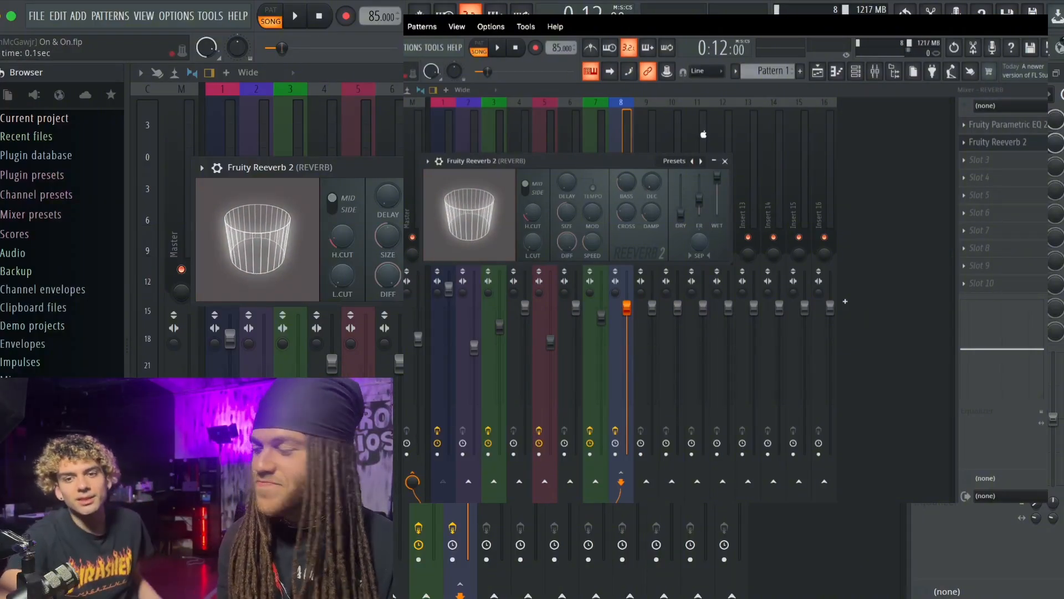
- Set the reverb's decay time to 4.4 sec, turn on tempo sync for its delay, and adjust the delay and room size
left_click_drag(652, 182, 652, 175)
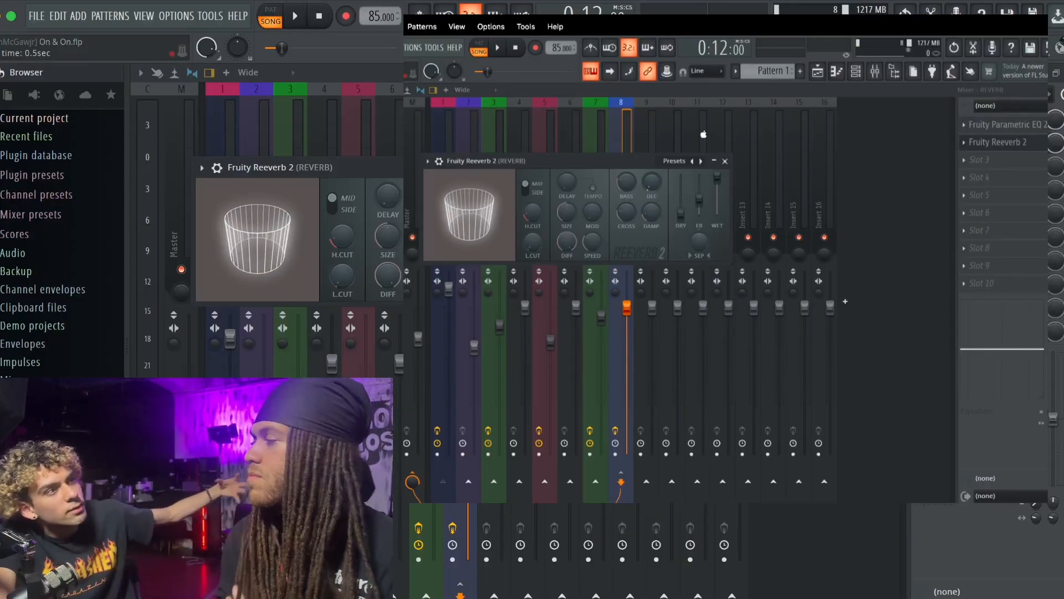
left_click_drag(652, 177, 652, 161)
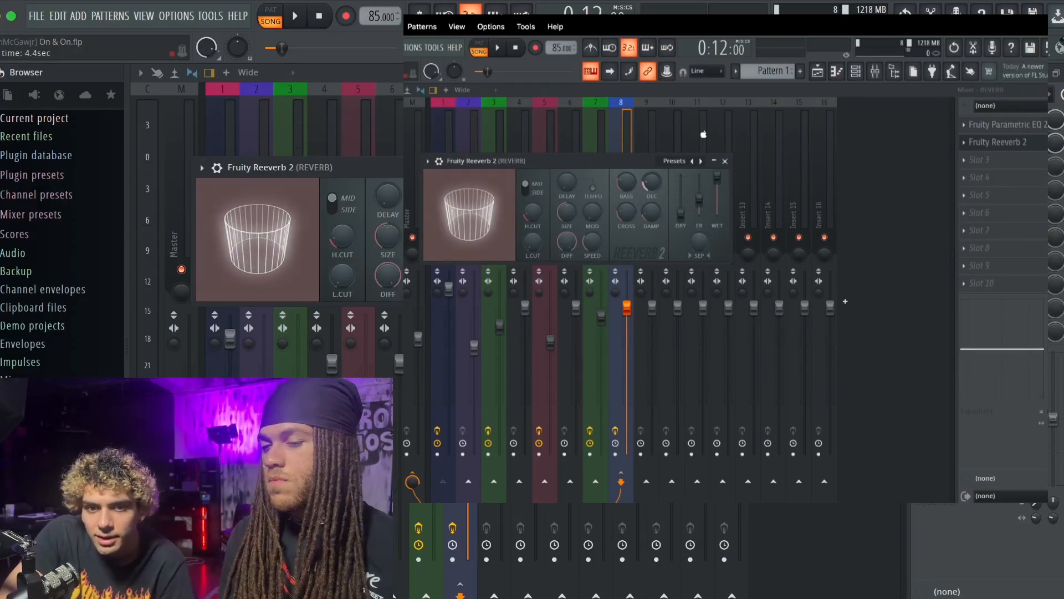
left_click(593, 188)
left_click_drag(570, 185, 571, 178)
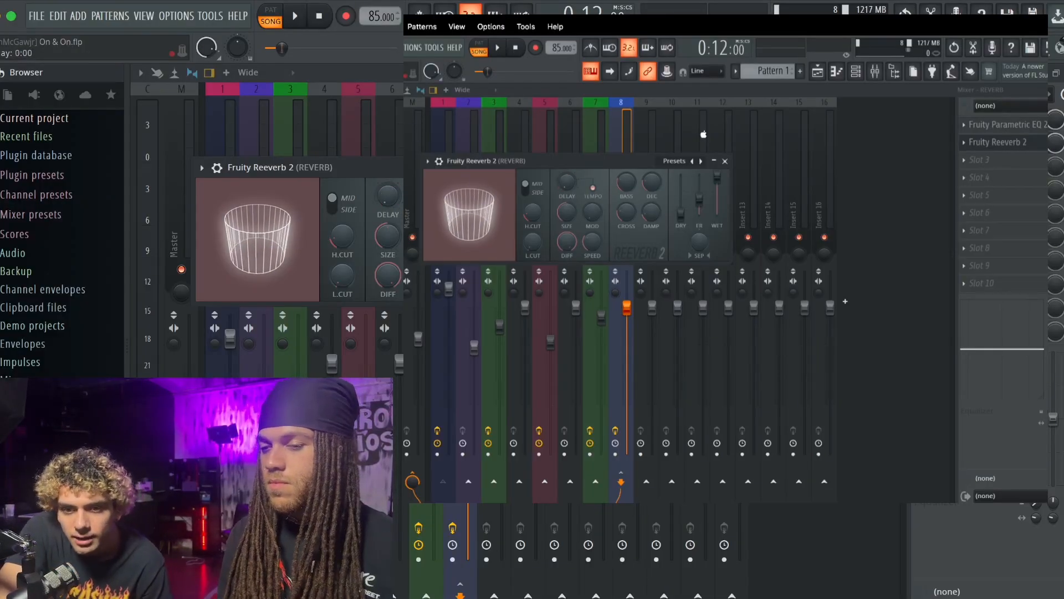
left_click_drag(395, 204, 395, 195)
mouse_move(391, 237)
left_mouse_down()
mouse_move(390, 227)
mouse_move(389, 238)
left_mouse_up()
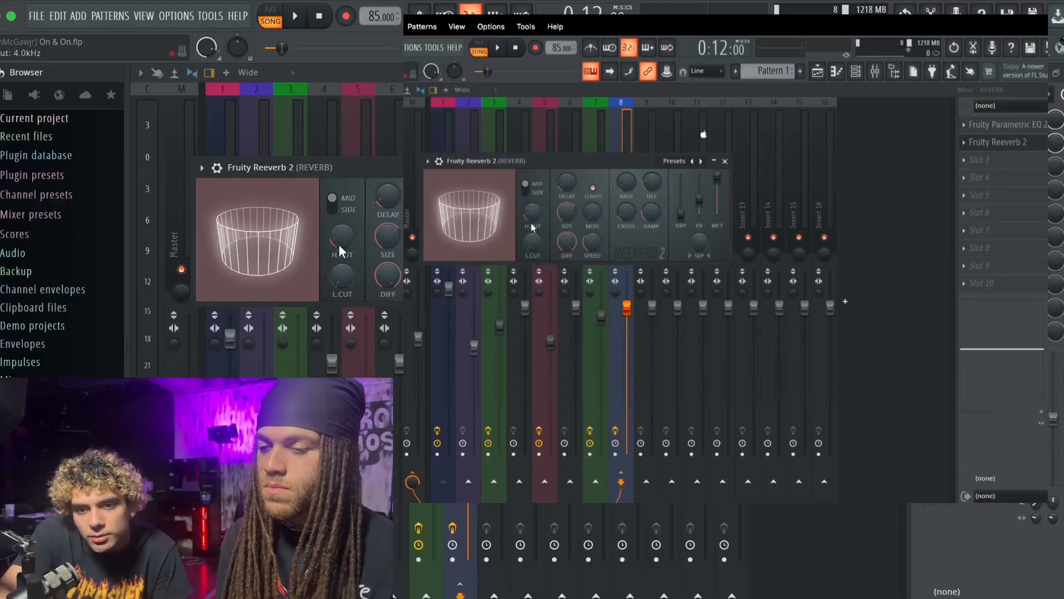
left_click(1016, 128)
left_click(807, 145)
- Play the song and set the lead vocal's send level to the REVERB track to 57%
left_click(448, 177)
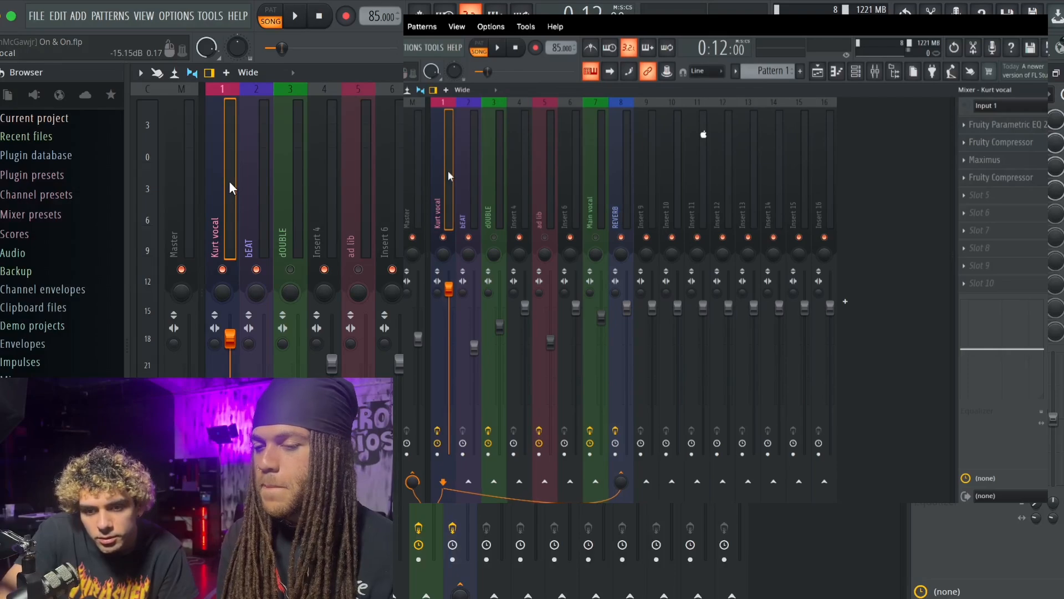
key("space")
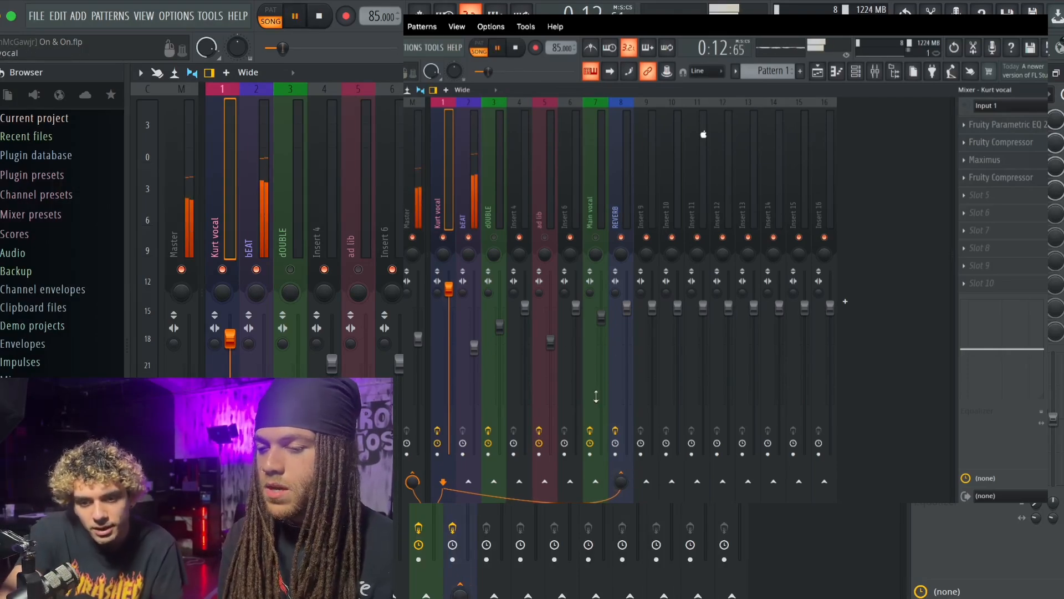
mouse_move(628, 476)
left_mouse_down()
mouse_move(628, 500)
mouse_move(628, 482)
left_mouse_up()
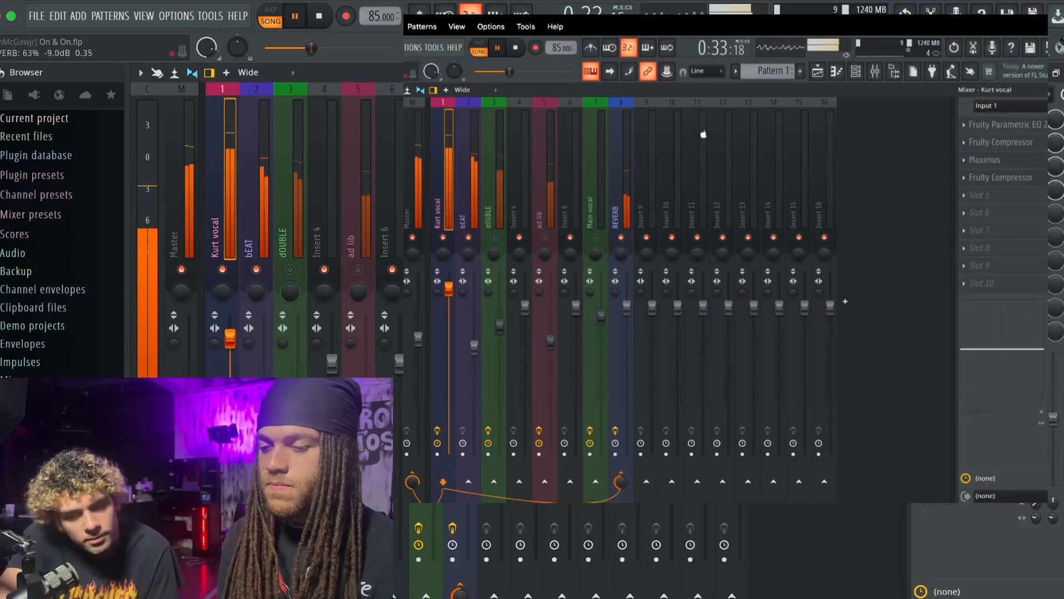
left_click_drag(623, 481, 623, 438)
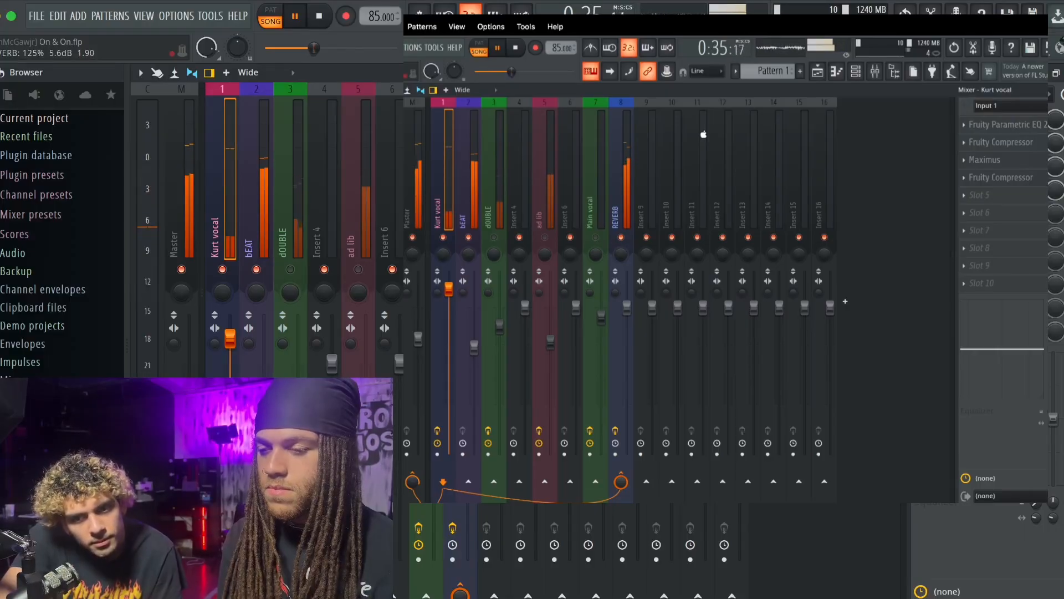
left_click_drag(621, 482, 621, 532)
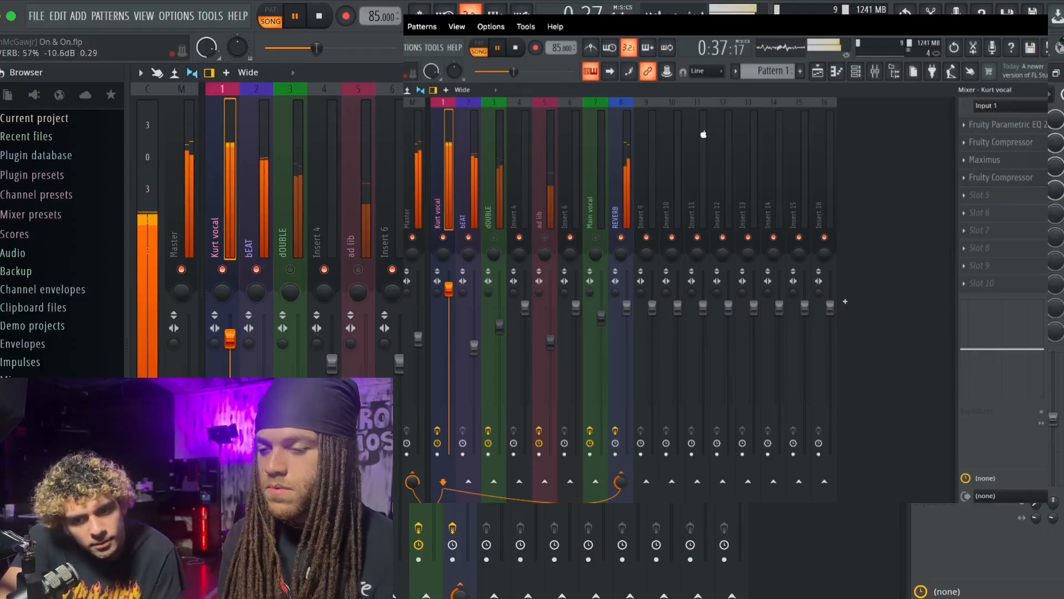
key("space")
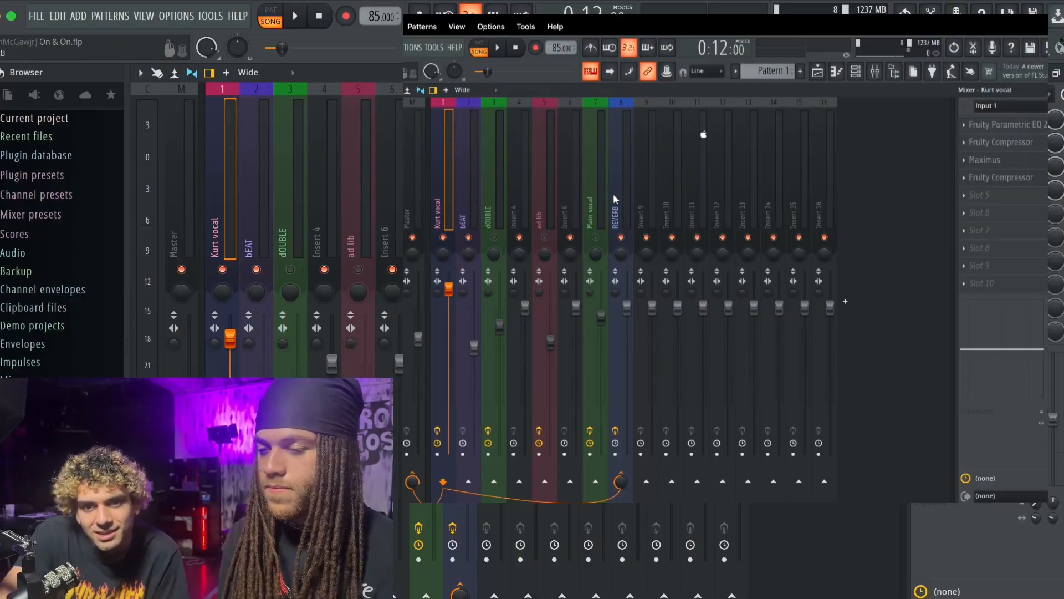
- Check the effect slots of the beat, REVERB and dOUBLE tracks, and play the song from the start with the lead vocal selected
left_click(463, 168)
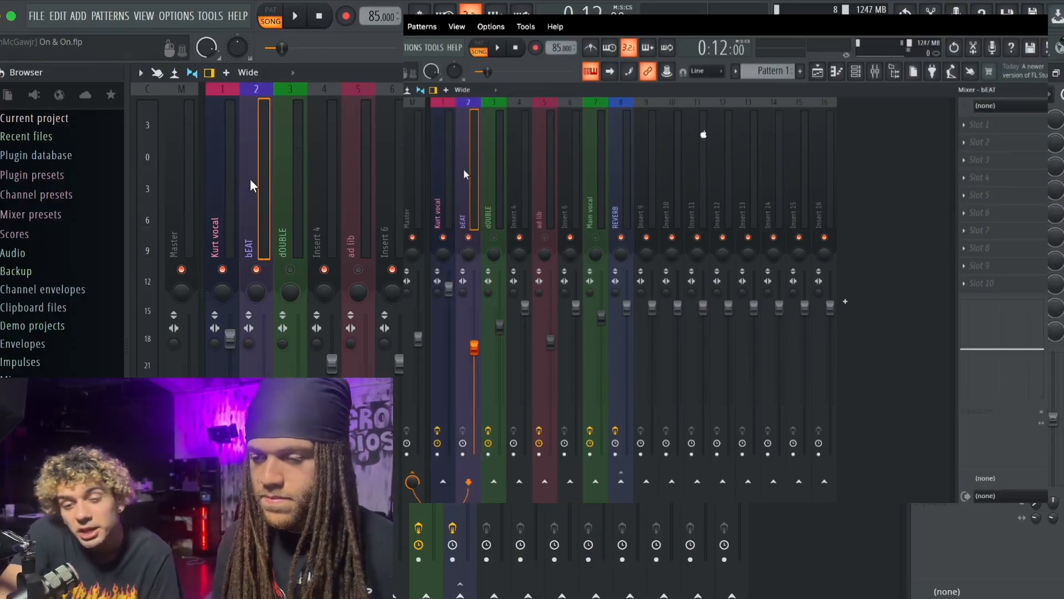
left_click(615, 216)
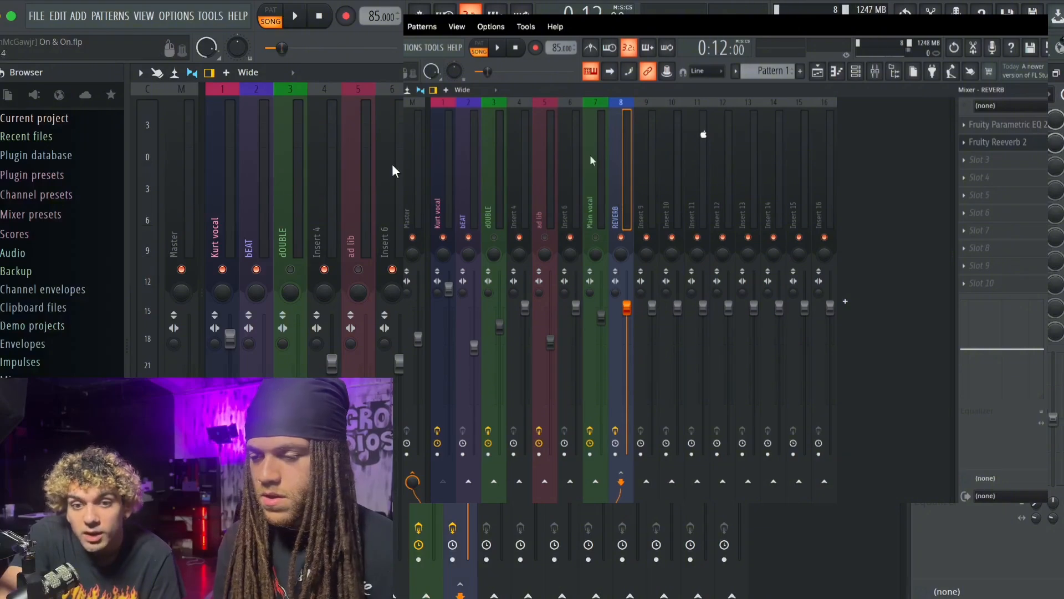
left_click(497, 238)
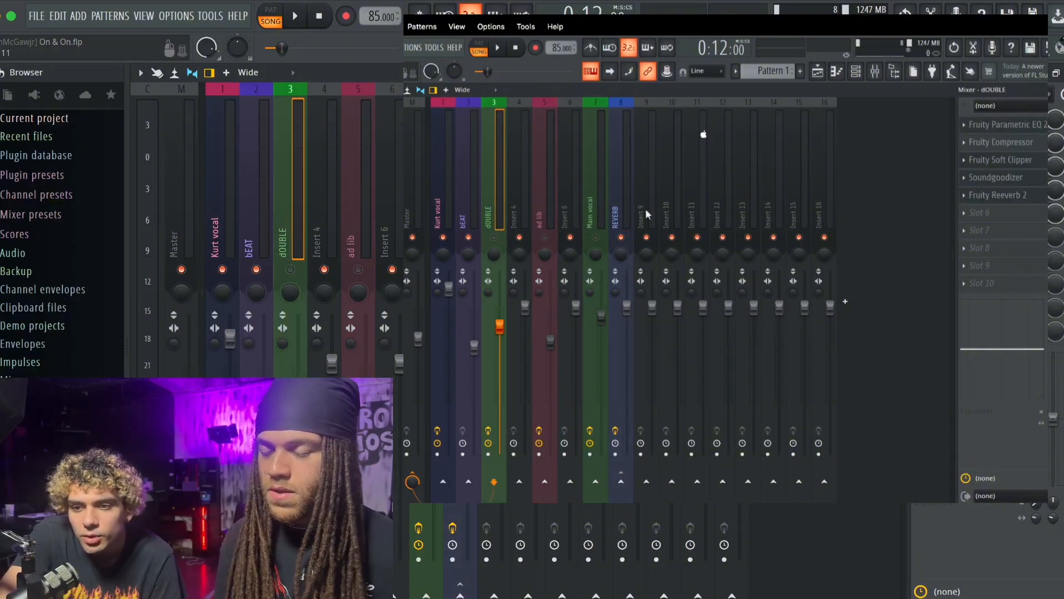
left_click(442, 183)
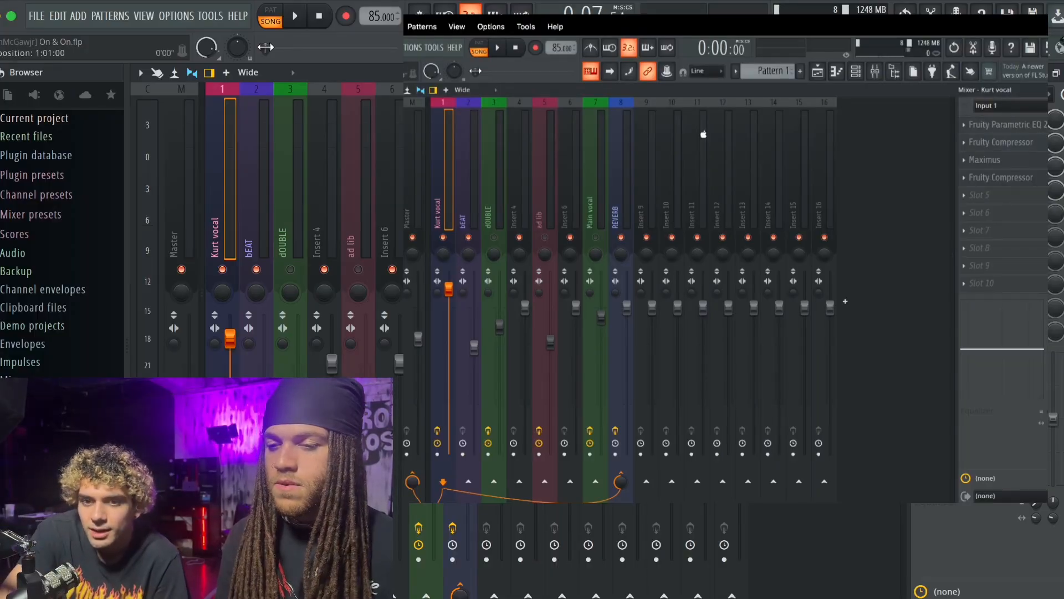
key("space")
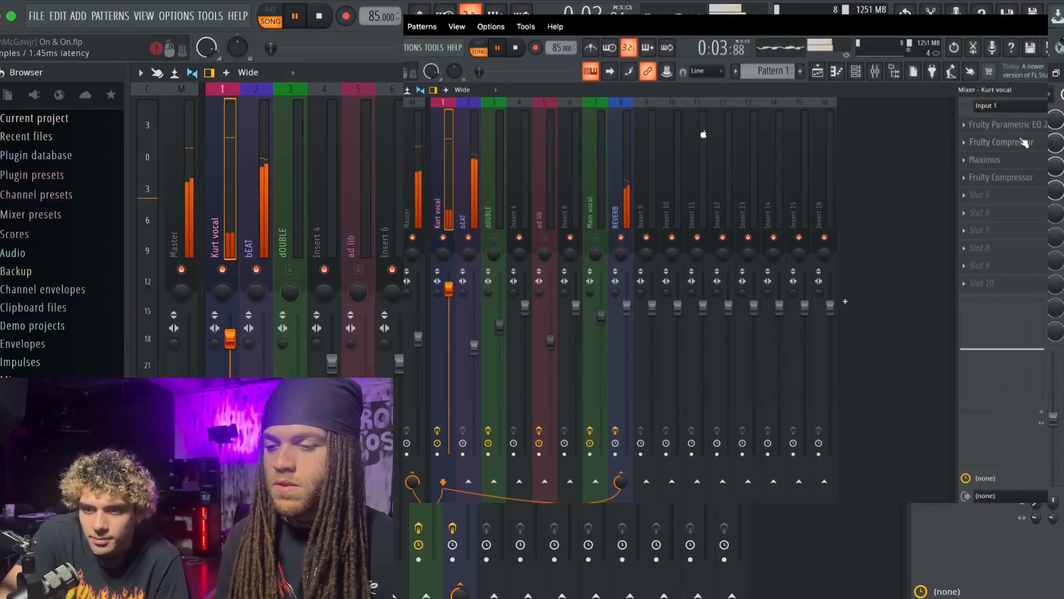
- Open the REVERB track's effects during playback and raise the decay time in Fruity Reeverb 2
left_click(620, 158)
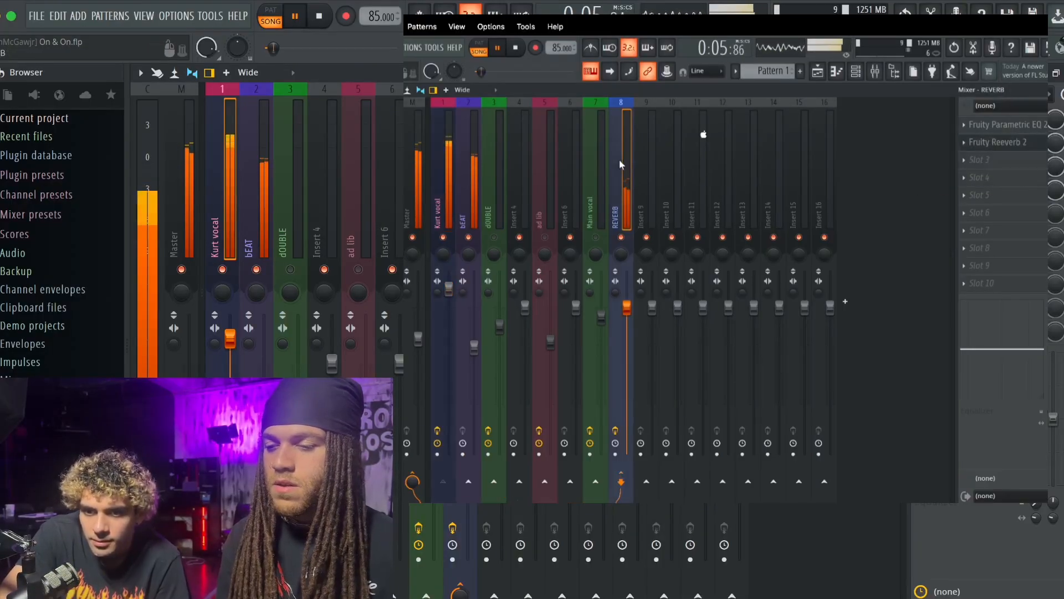
left_click(1004, 125)
left_click(1008, 142)
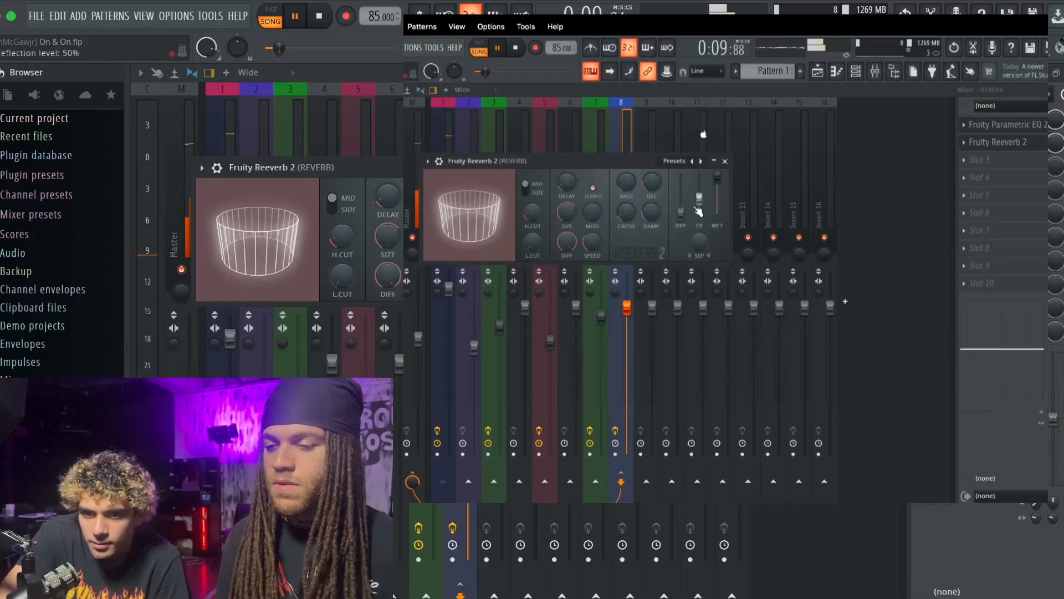
left_click_drag(650, 184, 650, 169)
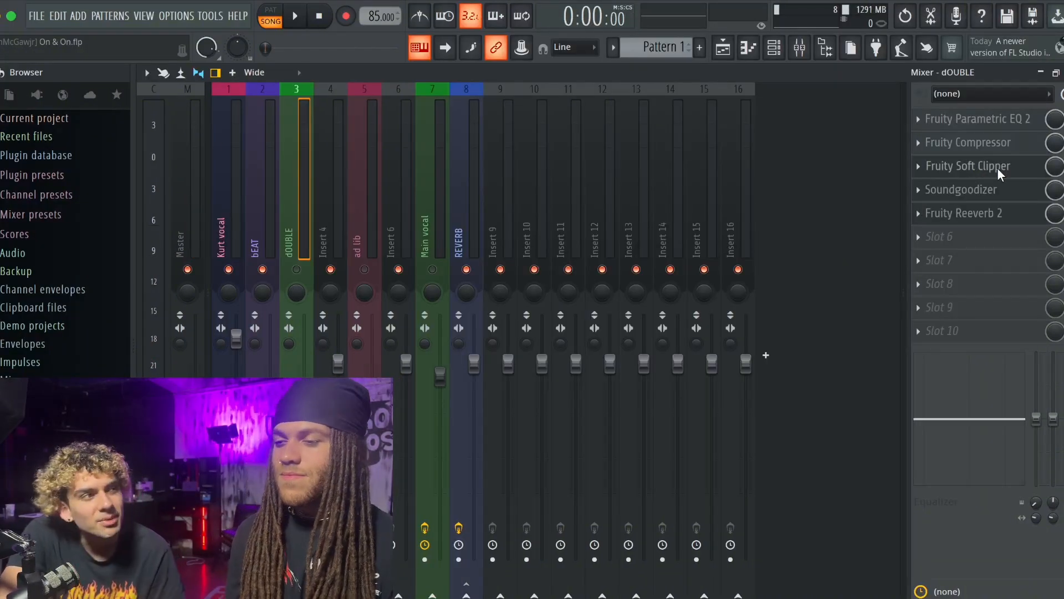
- Replace the dOUBLE track's Fruity Soft Clipper with Maximus on the De-esser split-band preset, and remove Soundgoodizer and Fruity Reeverb 2
left_click(996, 168)
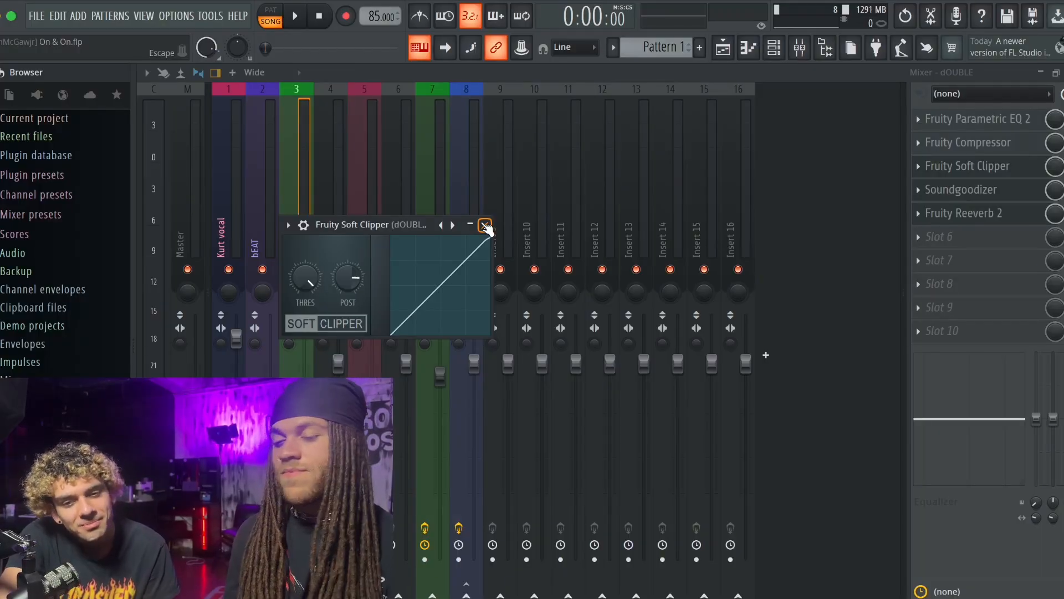
left_click(485, 225)
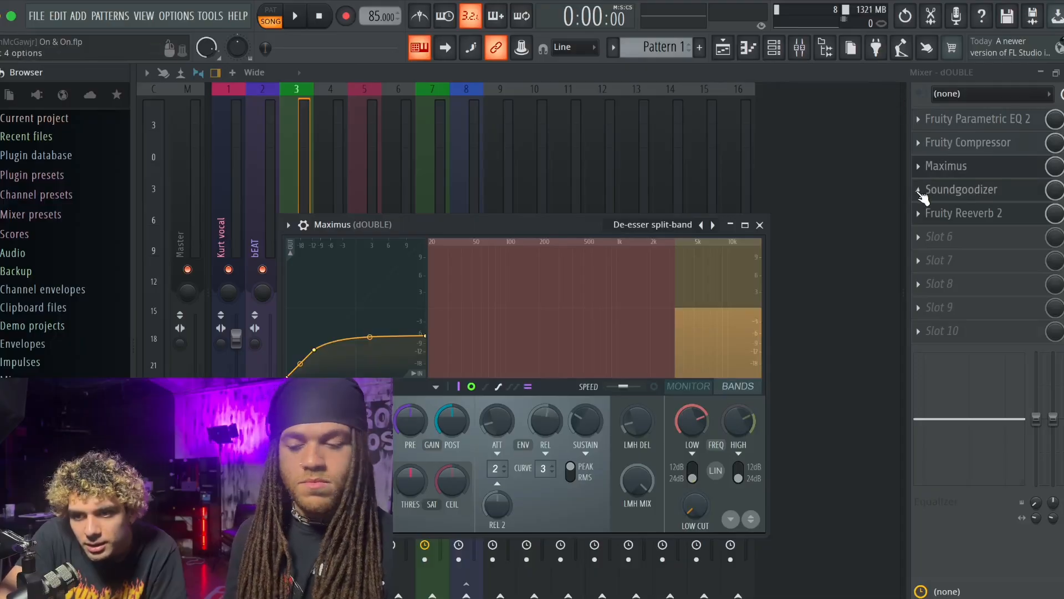
left_click(919, 190)
left_click(938, 223)
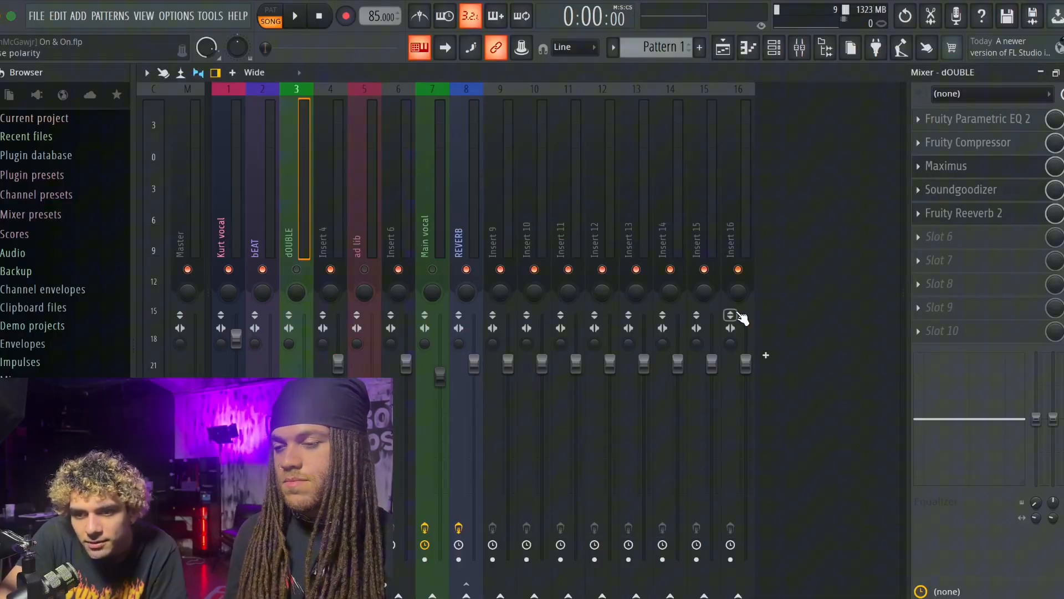
left_click(579, 368)
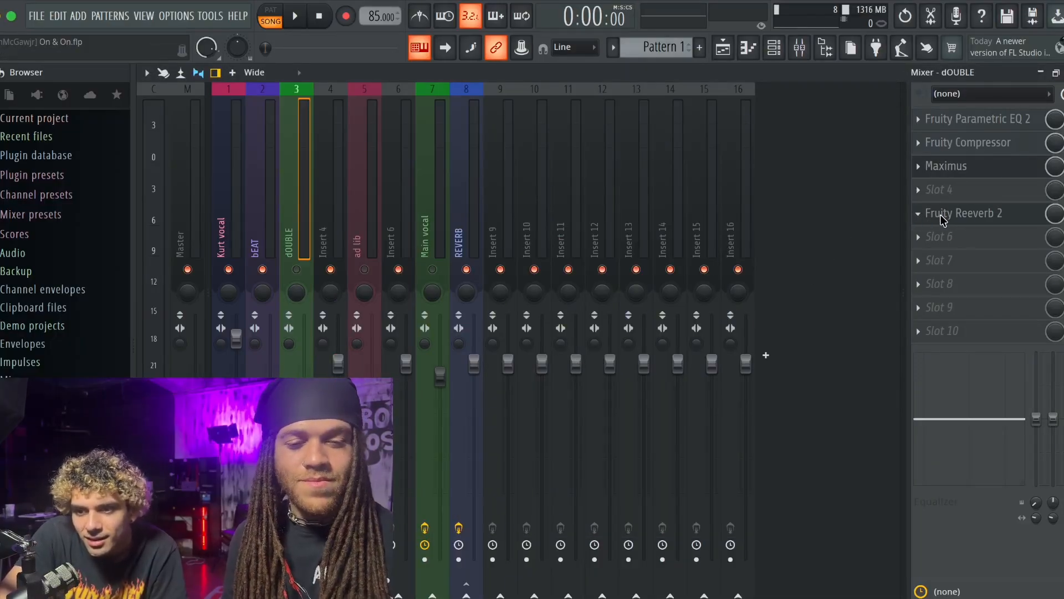
left_click(578, 376)
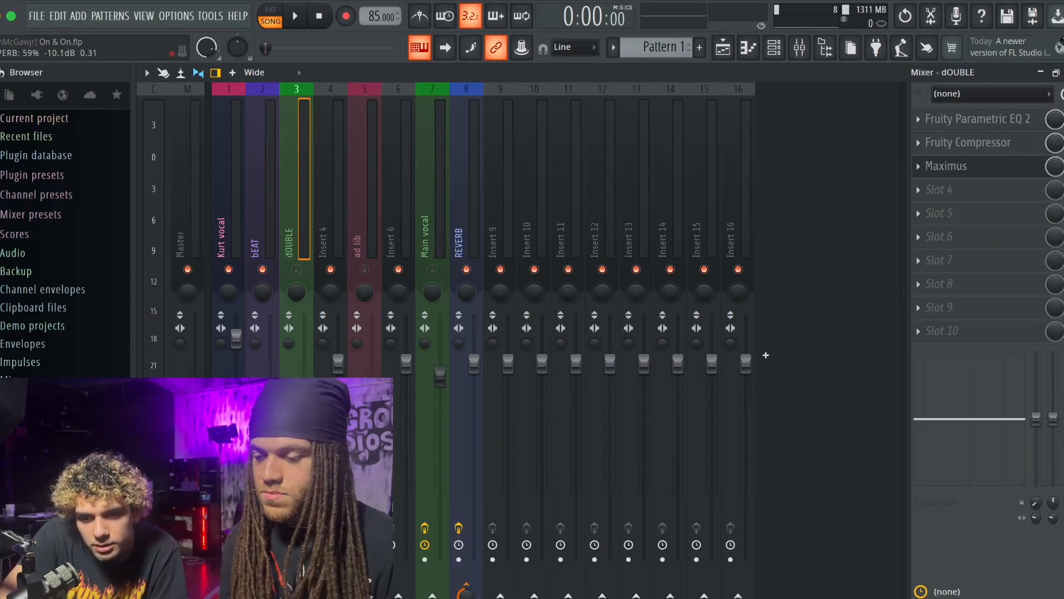
- Add a second Fruity Compressor in the dOUBLE track's fourth effect slot, changing its type and lowering its threshold
left_click(368, 267)
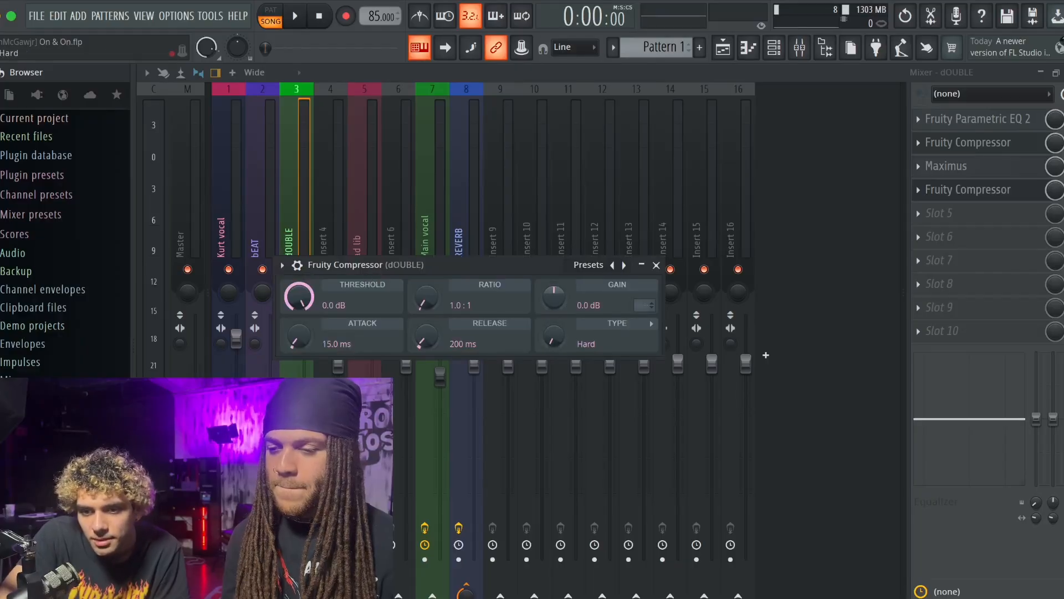
mouse_move(553, 336)
left_mouse_down()
mouse_move(553, 310)
mouse_move(553, 323)
left_mouse_up()
left_click_drag(299, 296, 299, 318)
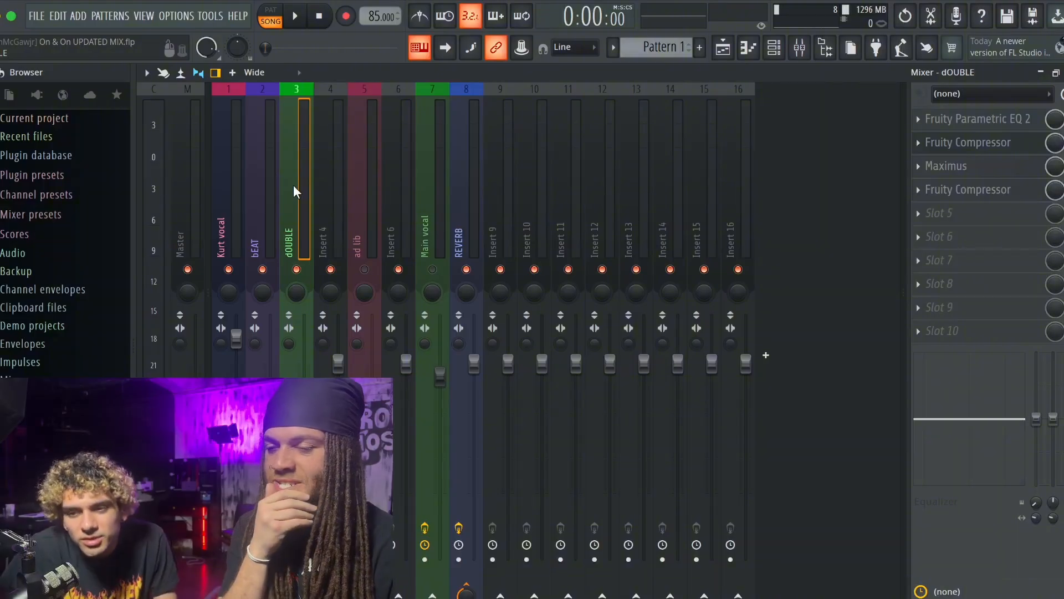
left_click(459, 151)
left_click(286, 165)
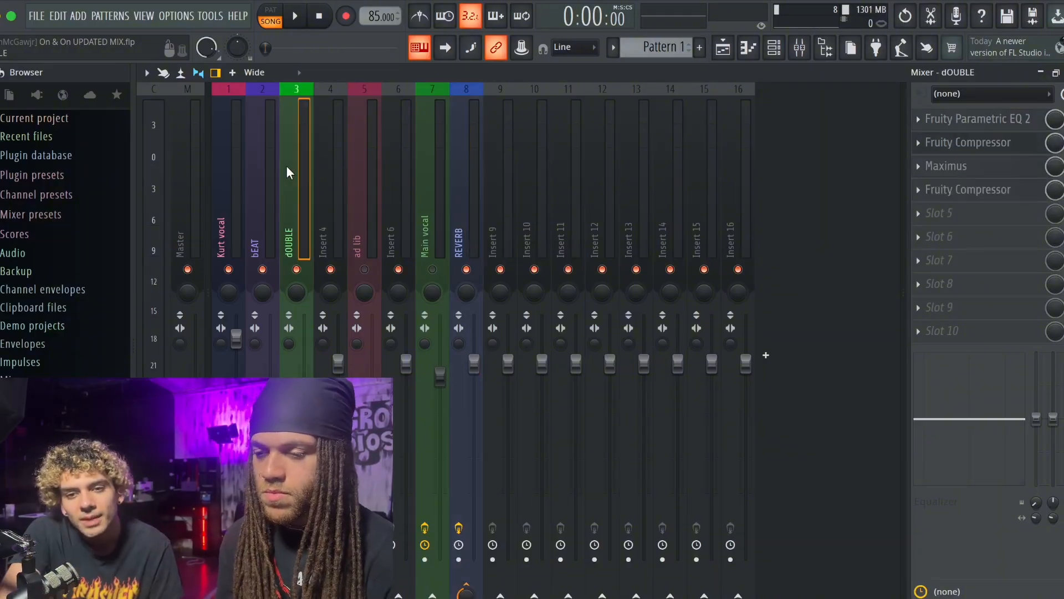
scroll(286, 166, "down", 2)
scroll(138, 174, "up", 2)
left_click(148, 179)
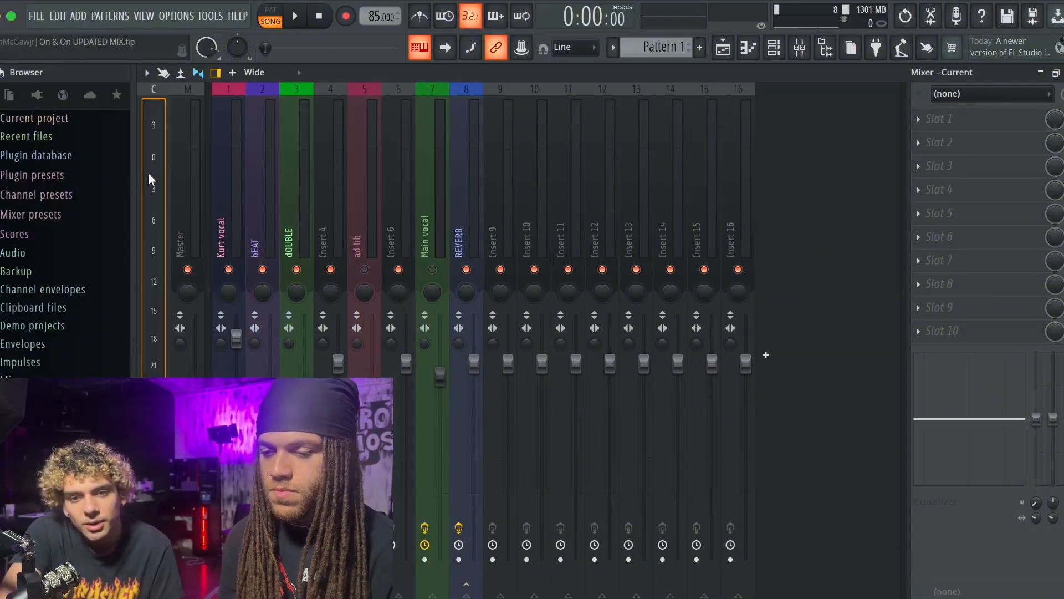
left_click(424, 158)
- Add Fruity Love Philter in the dOUBLE track's fifth effect slot
left_click(300, 166)
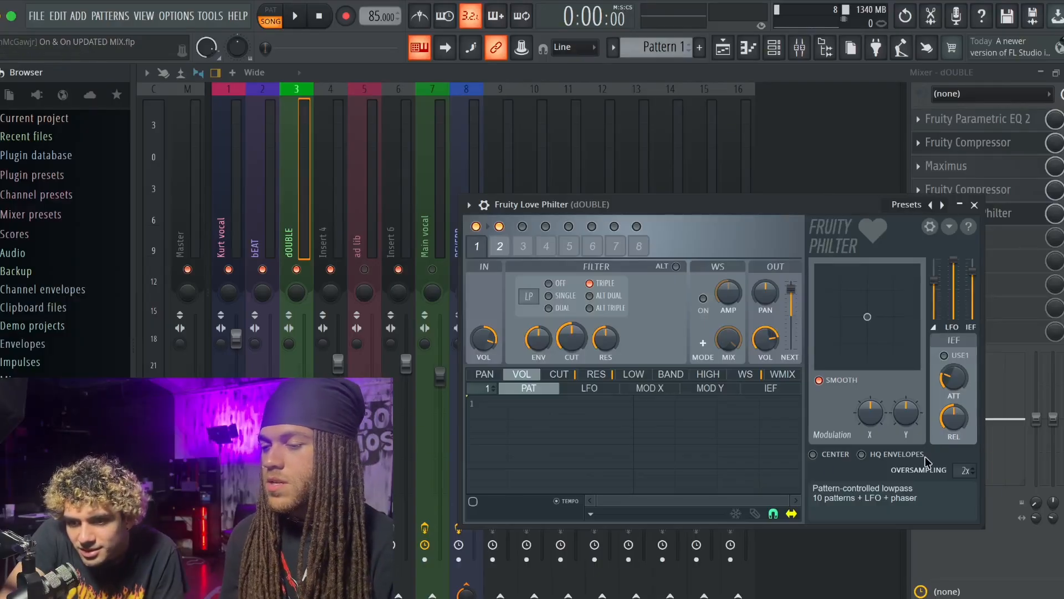
left_click(973, 204)
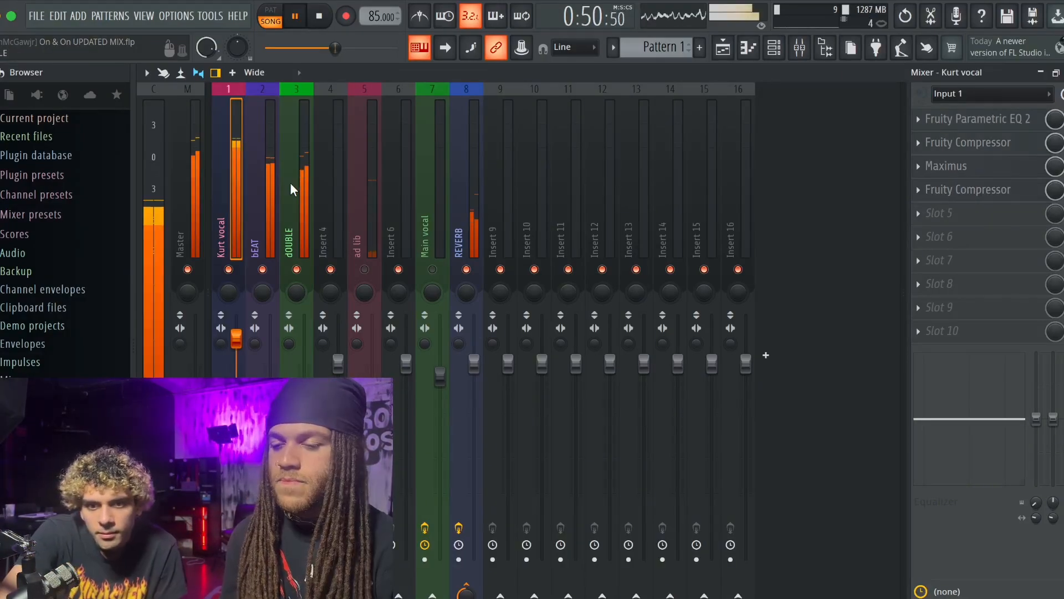
- Play the song and check the settings of both Fruity Compressors on the dOUBLE track
left_click(290, 182)
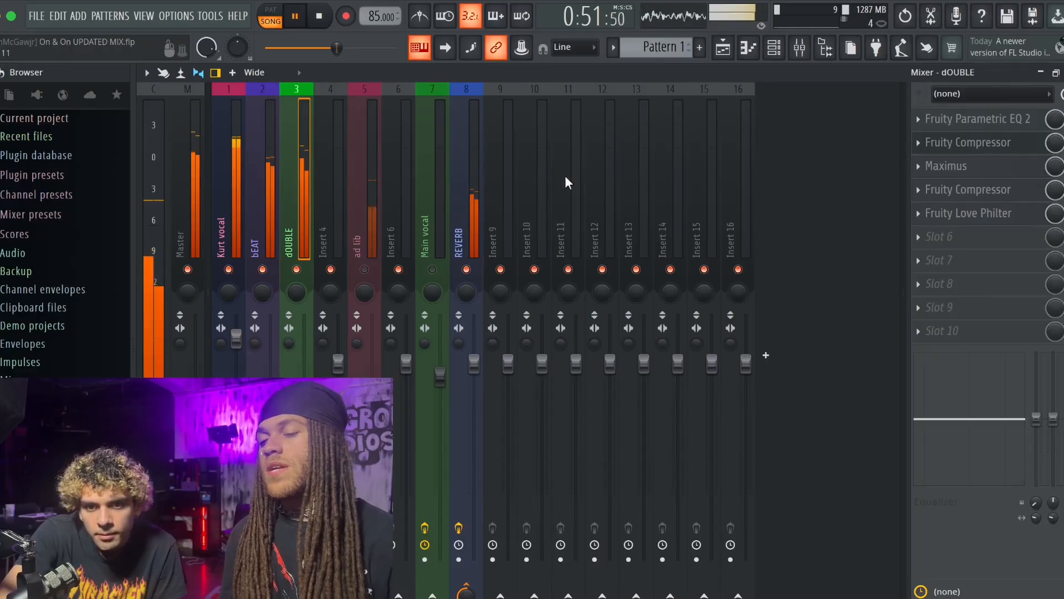
left_click(966, 191)
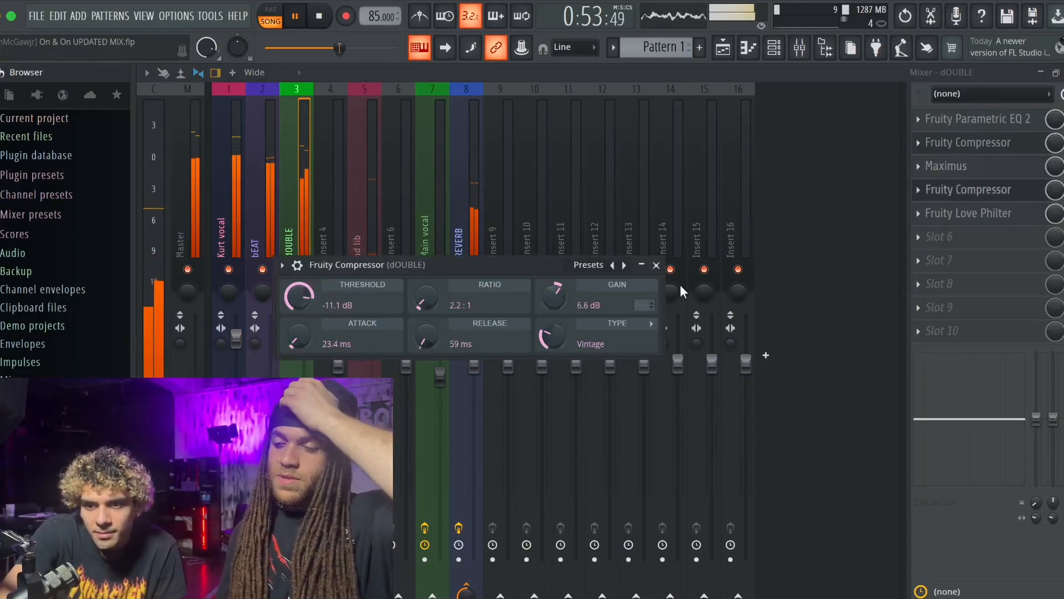
left_click(970, 145)
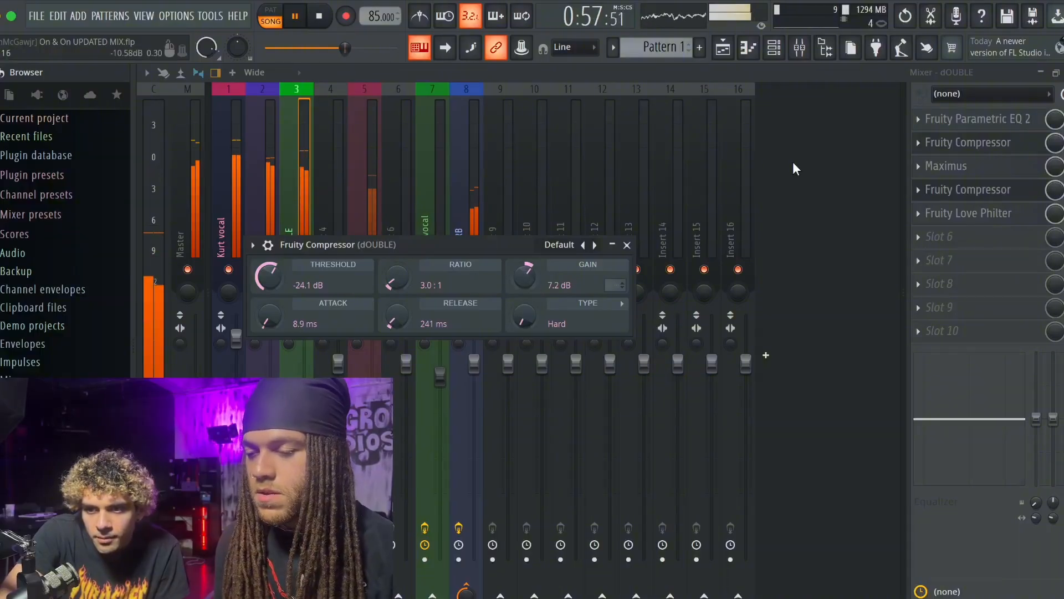
- Shift band 2 of the dOUBLE track's Fruity Parametric EQ 2 to a higher frequency and lower gain, and stop playback
left_click(943, 119)
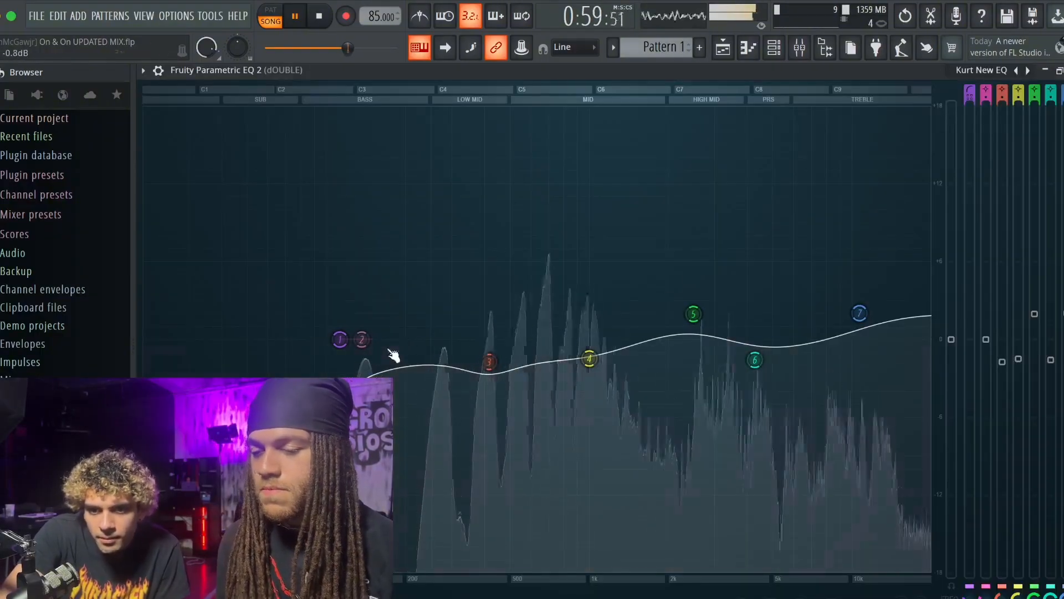
left_click_drag(361, 340, 389, 370)
left_click(1063, 71)
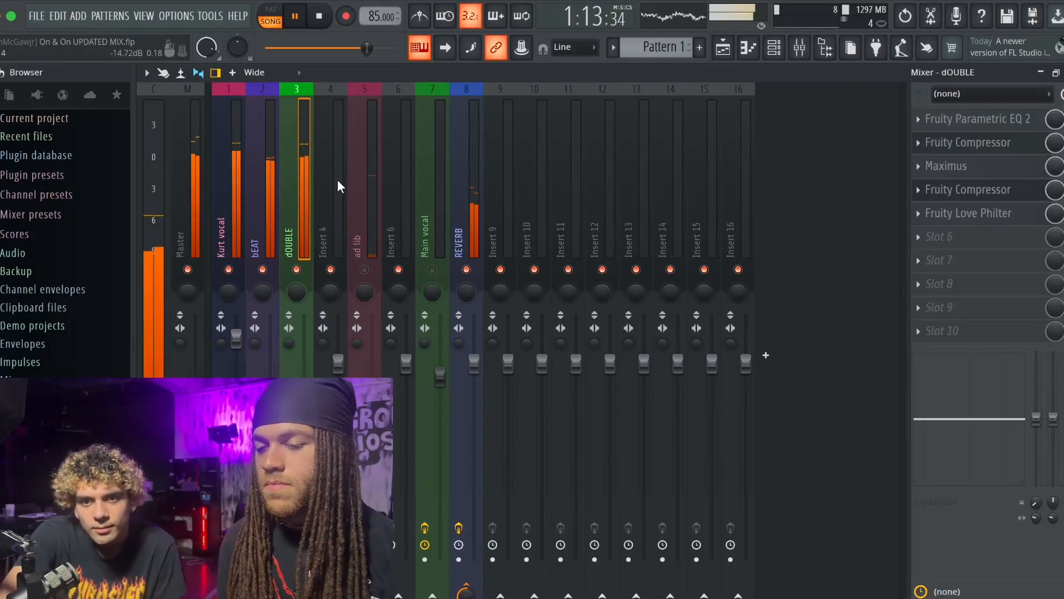
key("space")
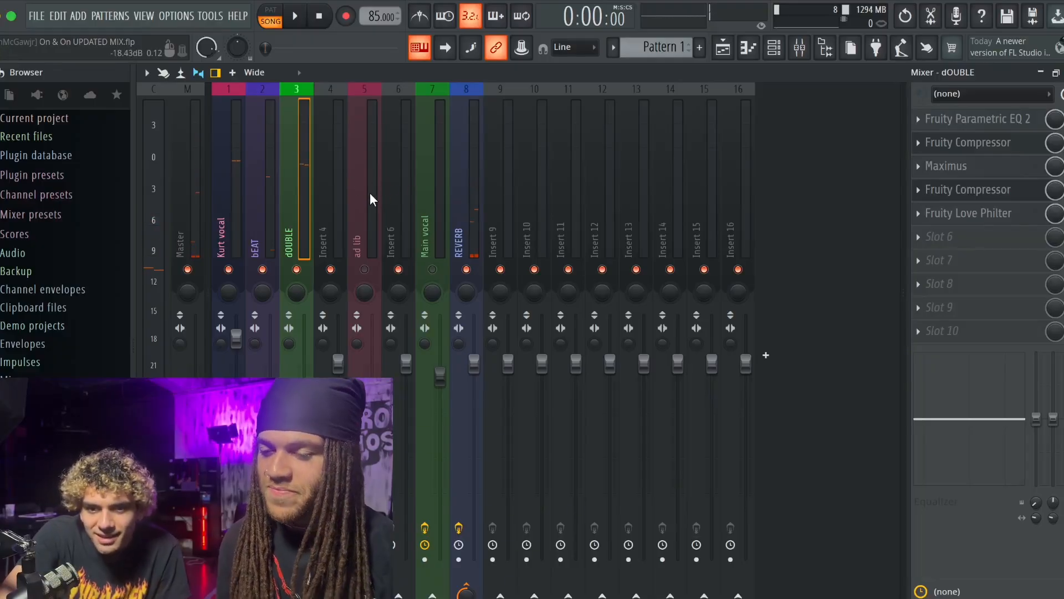
- Unmute the ad lib track and load the Old Telephone preset in its Fruity Parametric EQ 2
left_click(365, 229)
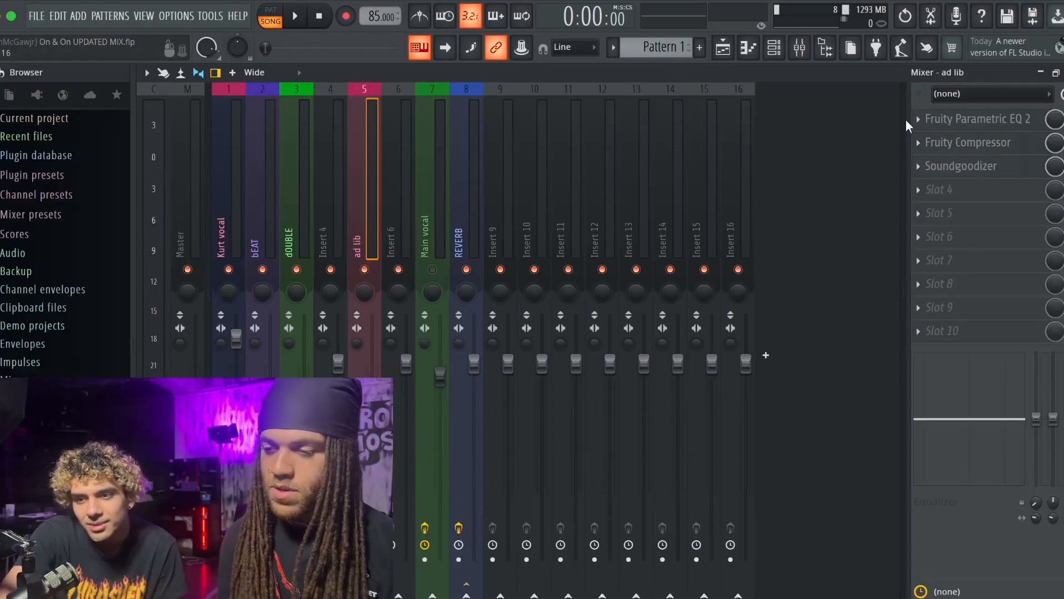
left_click(965, 119)
double_click(681, 221)
left_click(1062, 72)
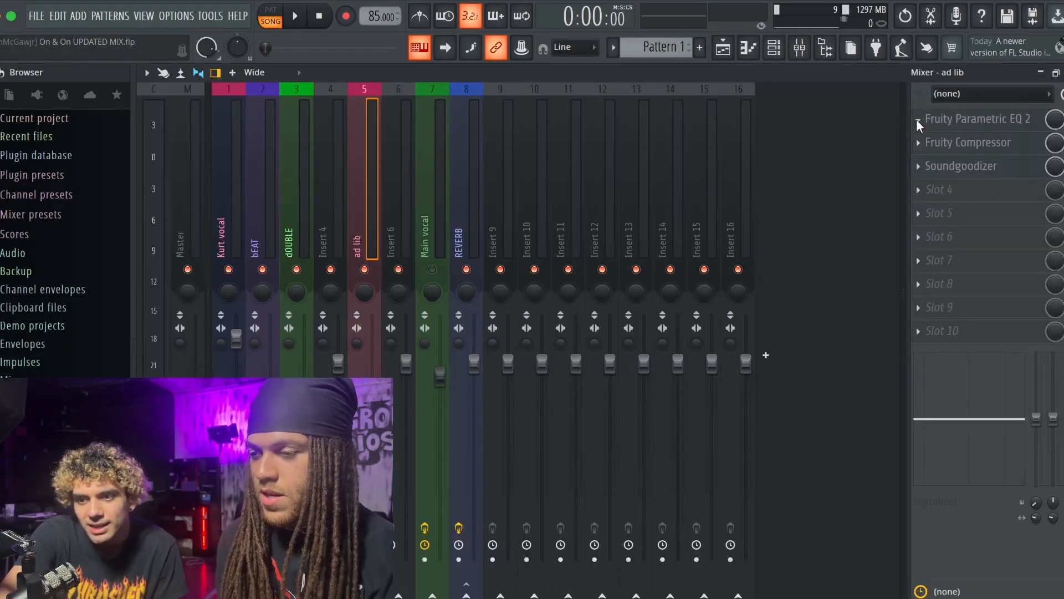
left_click(949, 119)
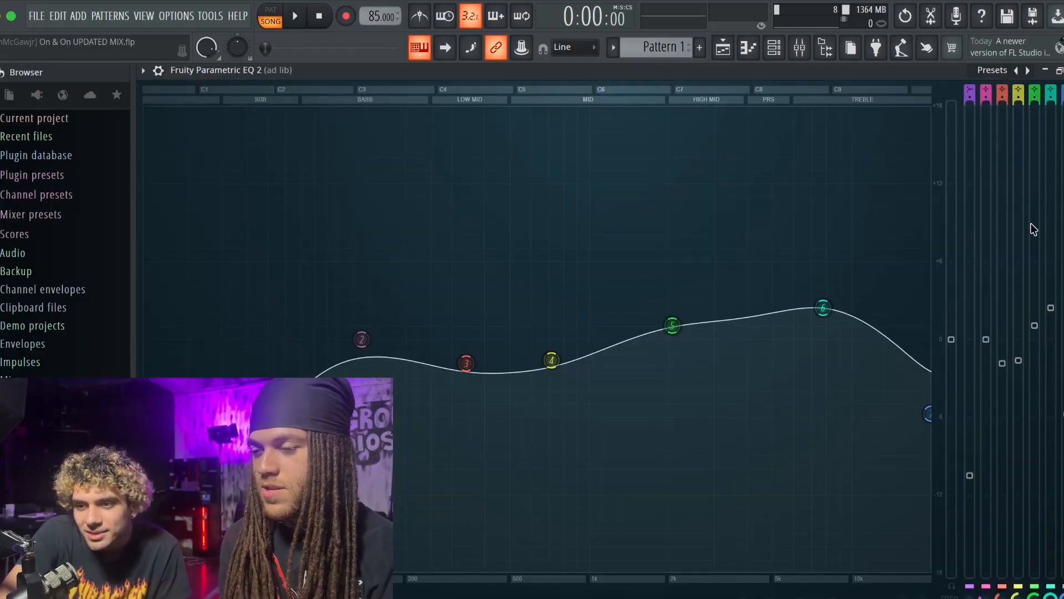
left_click(1030, 198)
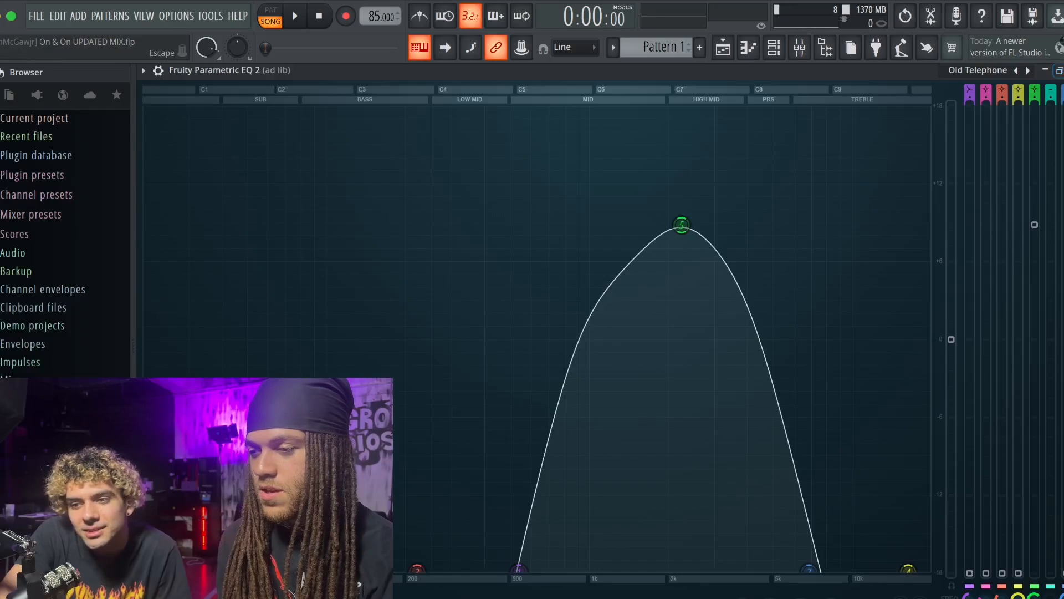
key("Escape")
- Set the ad lib track's Fruity Compressor to a -24.1 dB threshold, 3.9:1 ratio and 18.8 ms attack
left_click(931, 143)
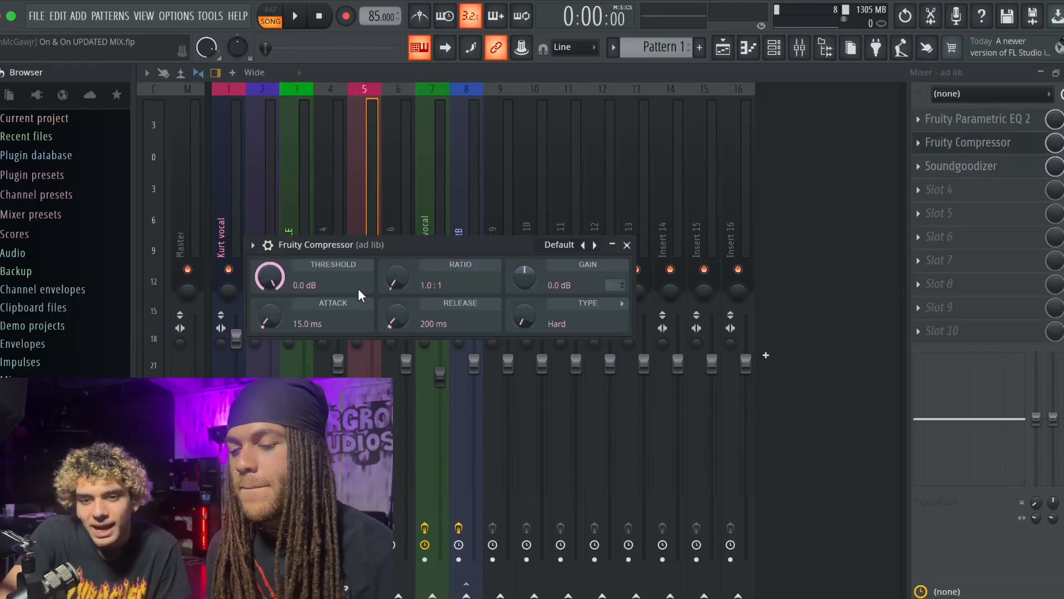
left_click_drag(276, 292, 275, 362)
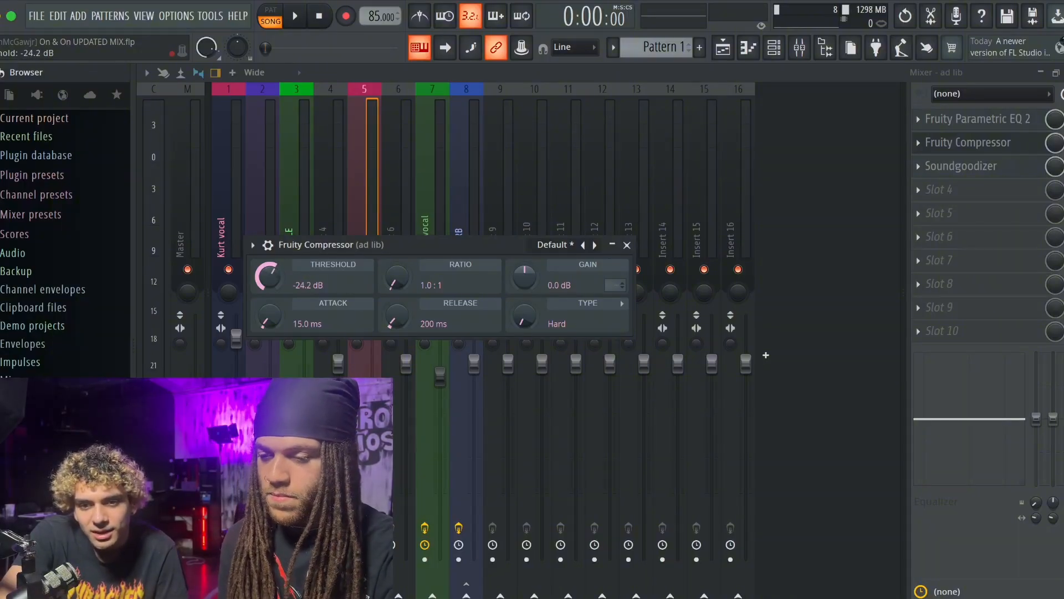
left_click_drag(397, 277, 397, 258)
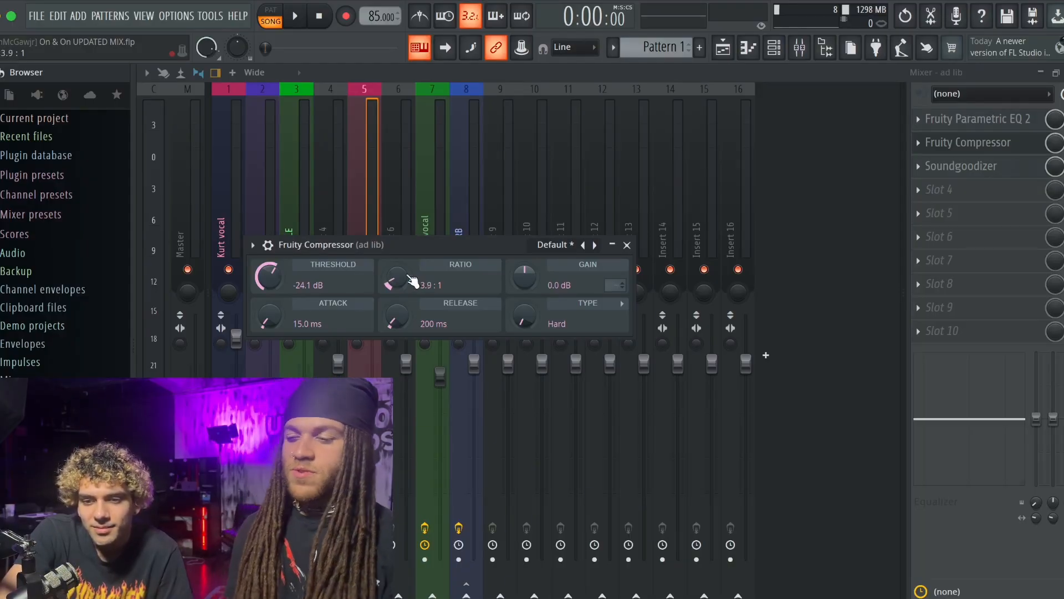
left_click_drag(275, 327, 275, 330)
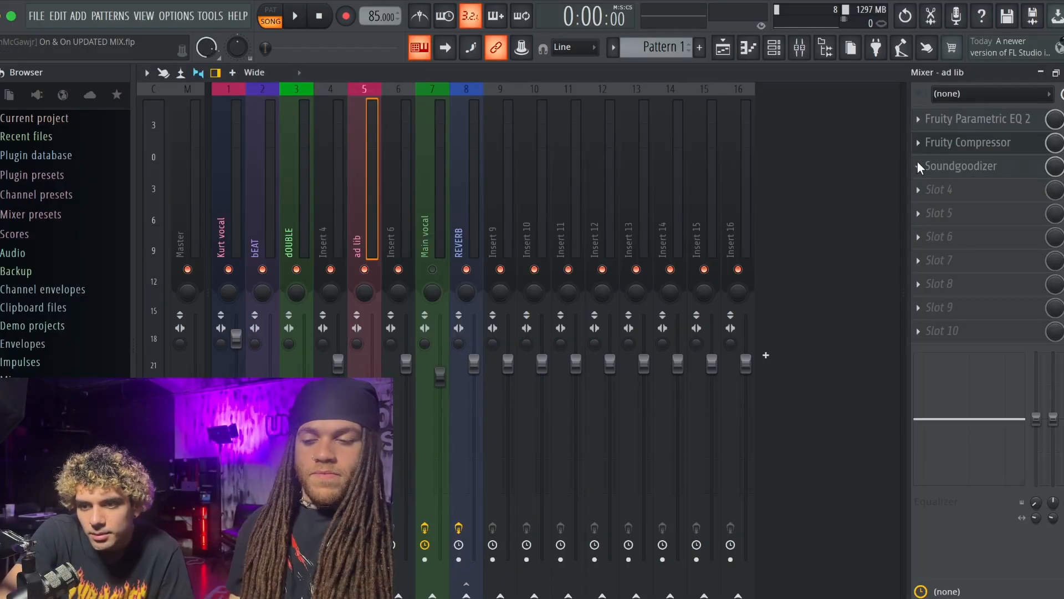
- Replace the ad lib track's Soundgoodizer with Maximus on the De-esser split-band preset, and add a Fruity Compressor in the fourth slot
left_click(919, 166)
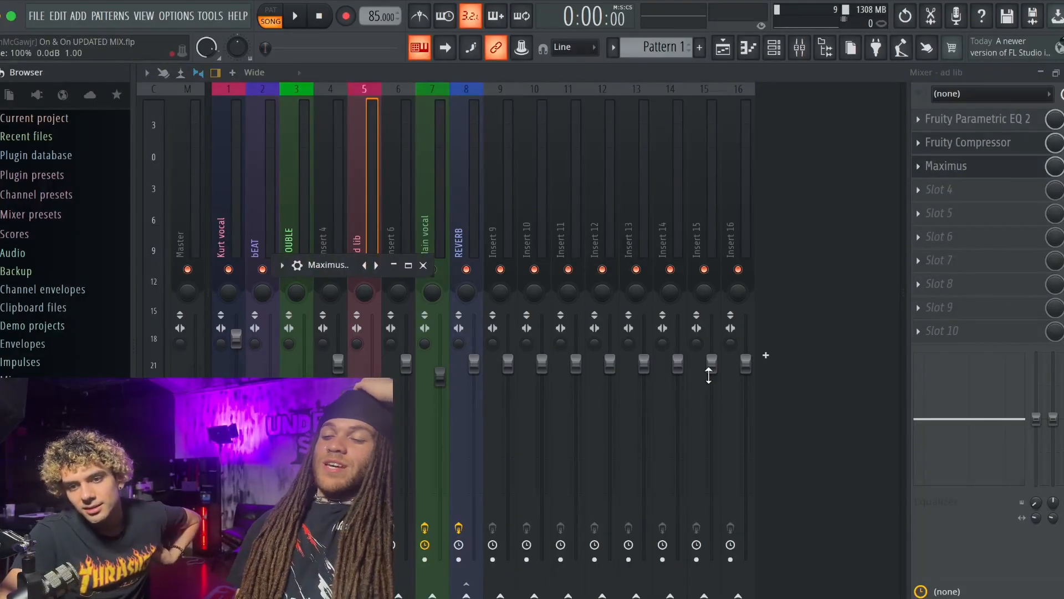
double_click(324, 266)
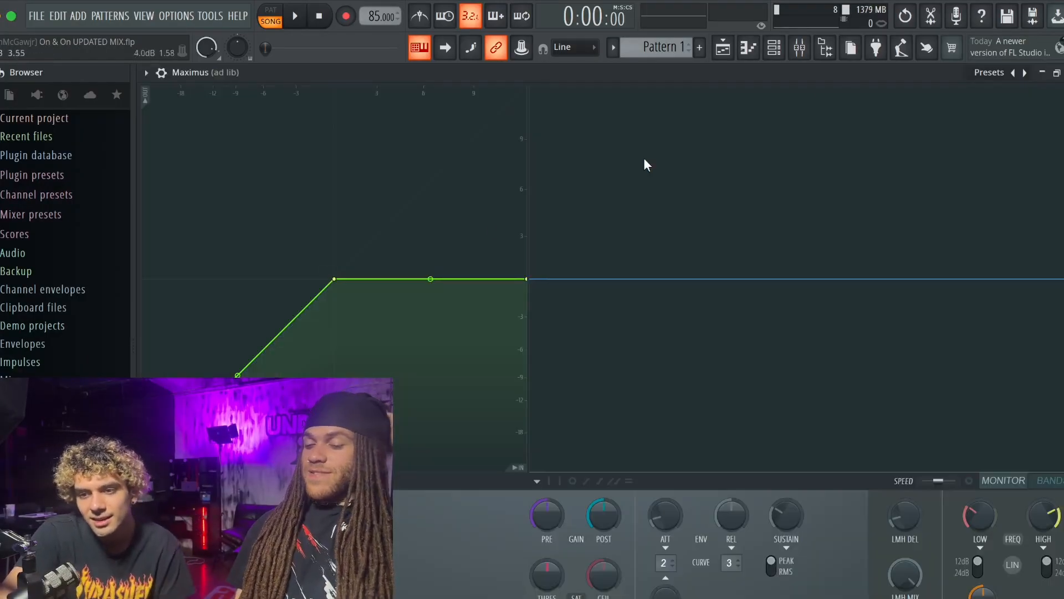
left_click(1057, 73)
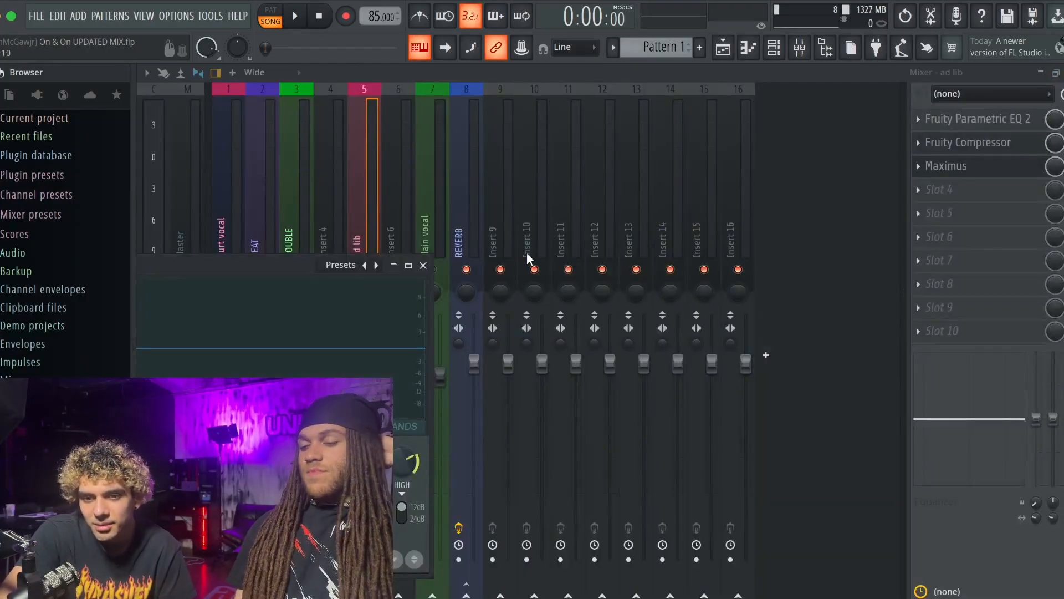
left_click_drag(296, 264, 639, 119)
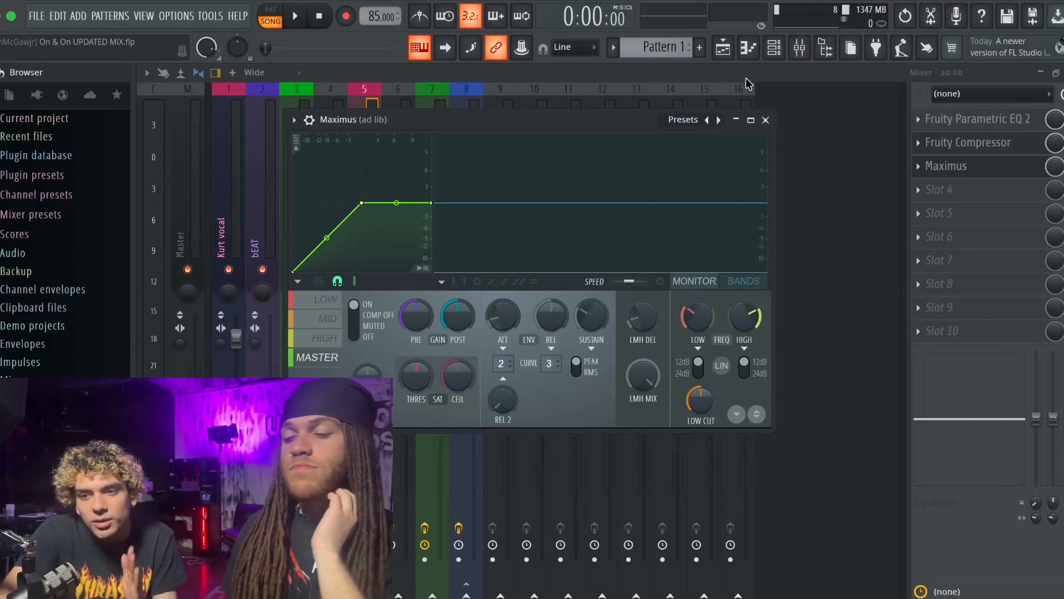
left_click(734, 55)
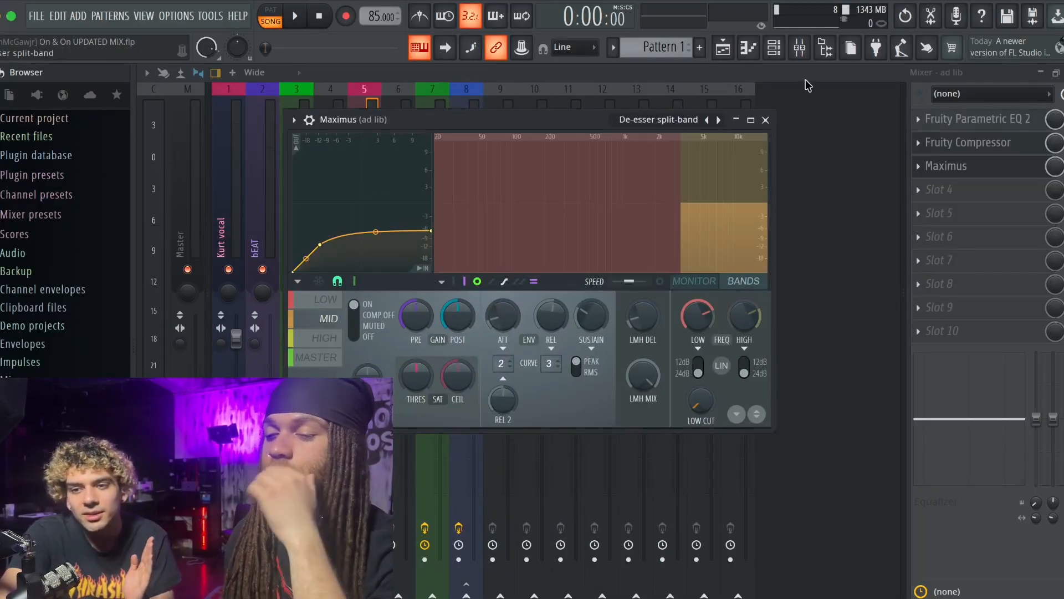
left_click(766, 120)
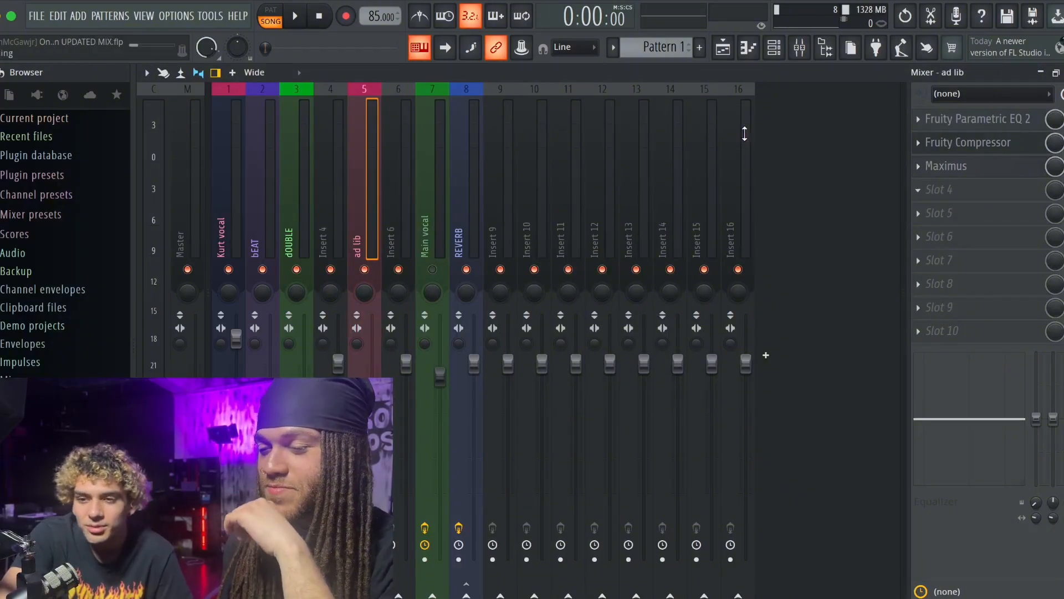
- Set up Insert 9 as a DELAY track with a tempo-synced Fruity Delay 3, a longer delay time and dry output at minimum
left_click(505, 211)
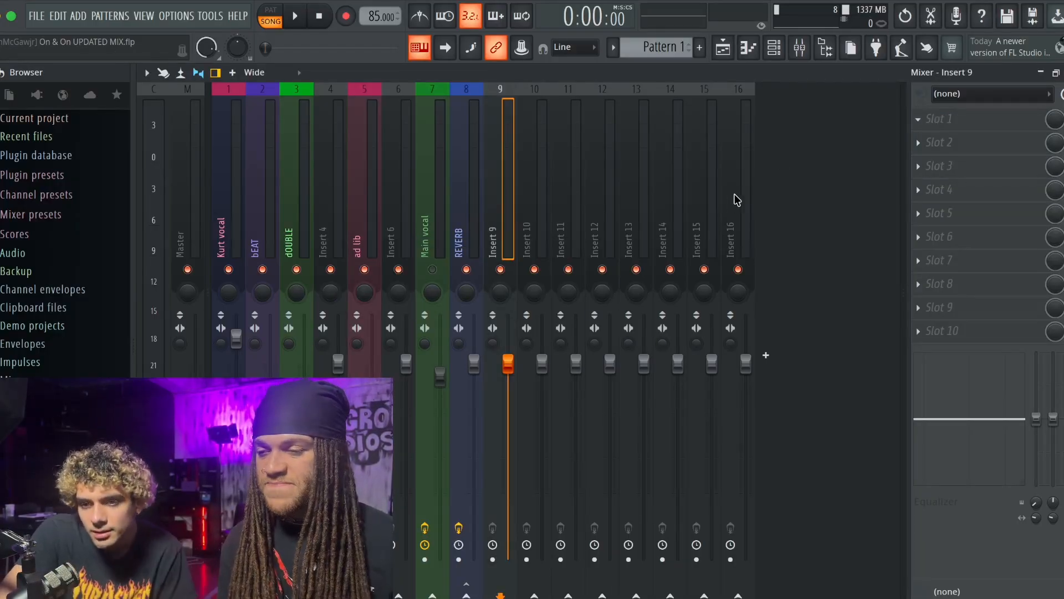
left_click(745, 168)
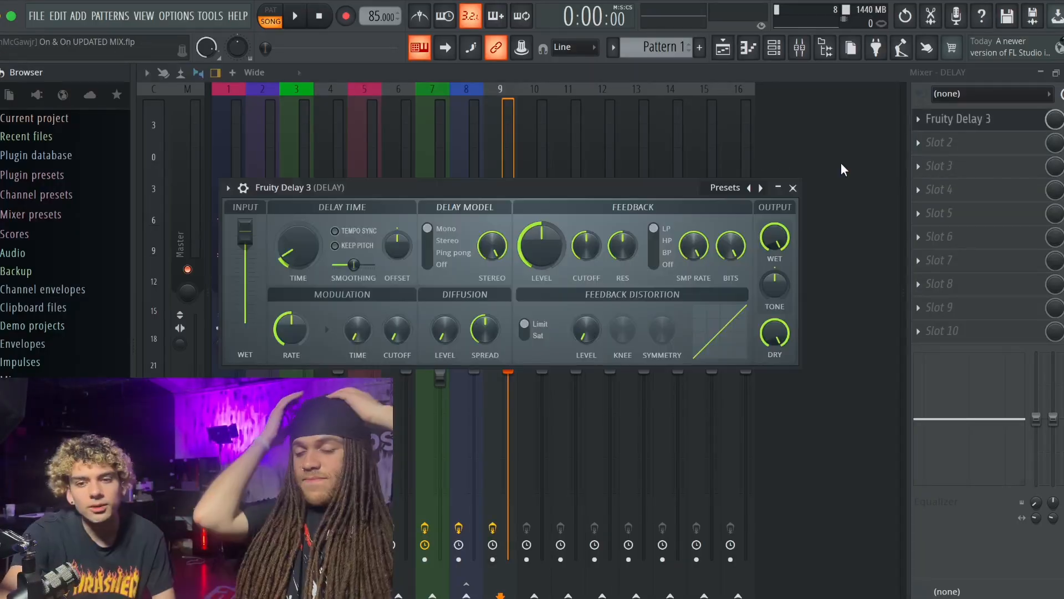
left_click(355, 231)
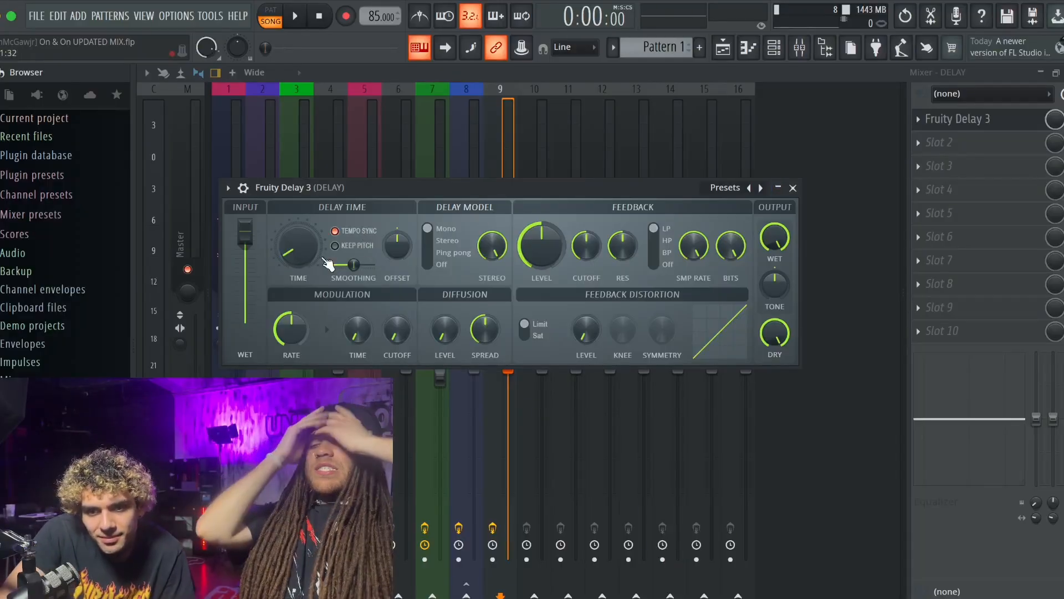
left_click_drag(299, 245, 299, 219)
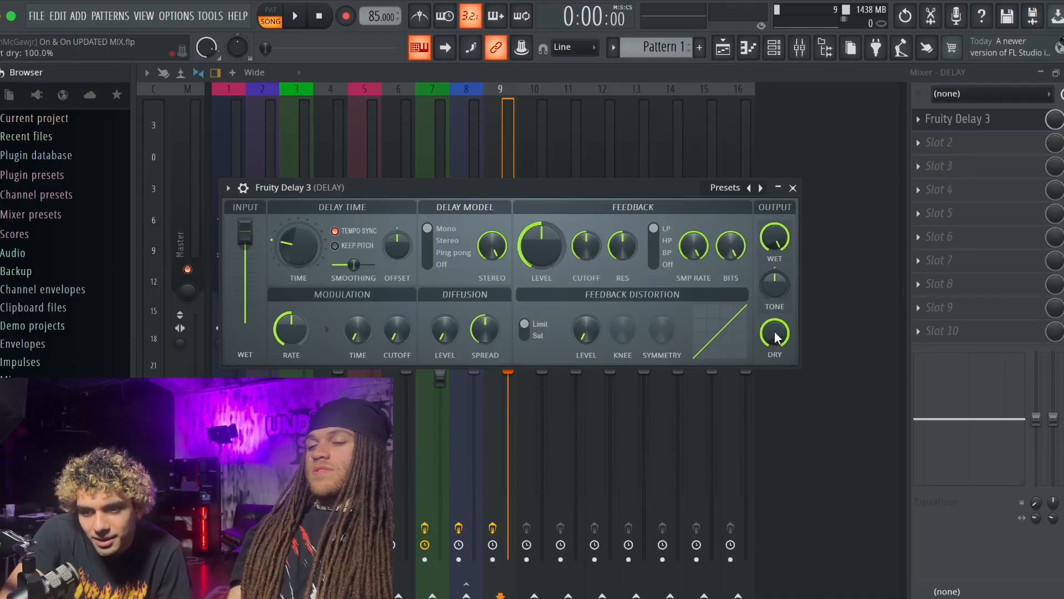
left_click_drag(775, 334, 775, 377)
left_click(793, 188)
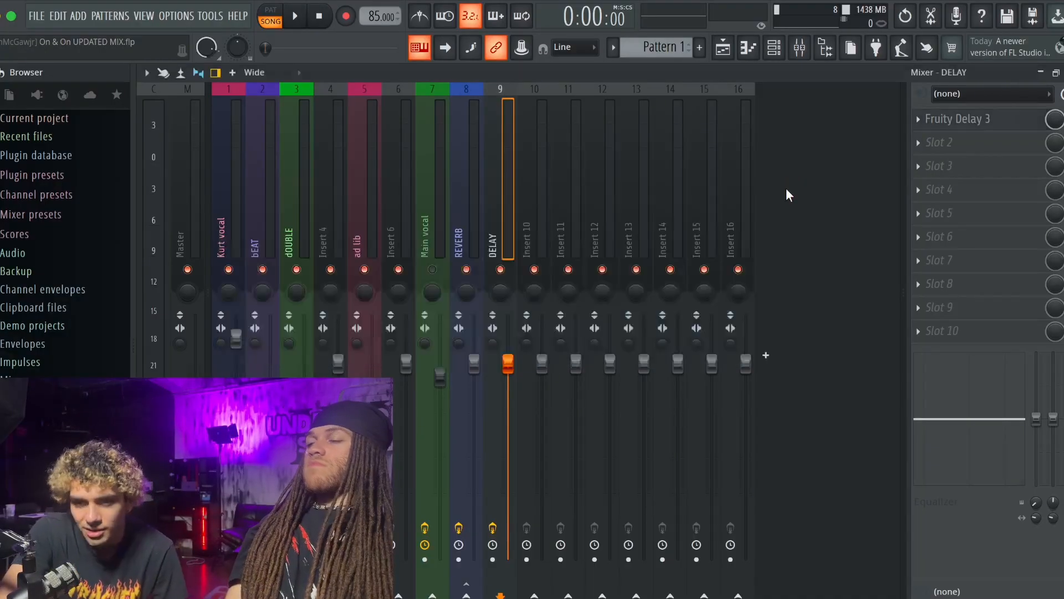
- Set Fruity Delay 3 to the Stereo model with Sat feedback distortion, and raise its feedback level and modulation rate
left_click(954, 119)
left_click_drag(541, 246, 541, 231)
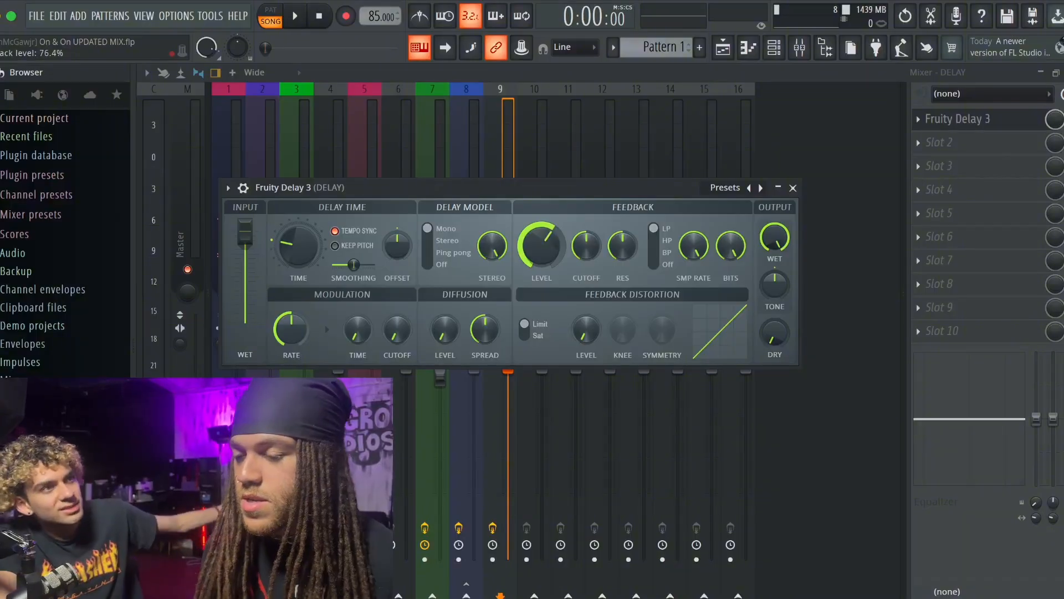
left_click(424, 240)
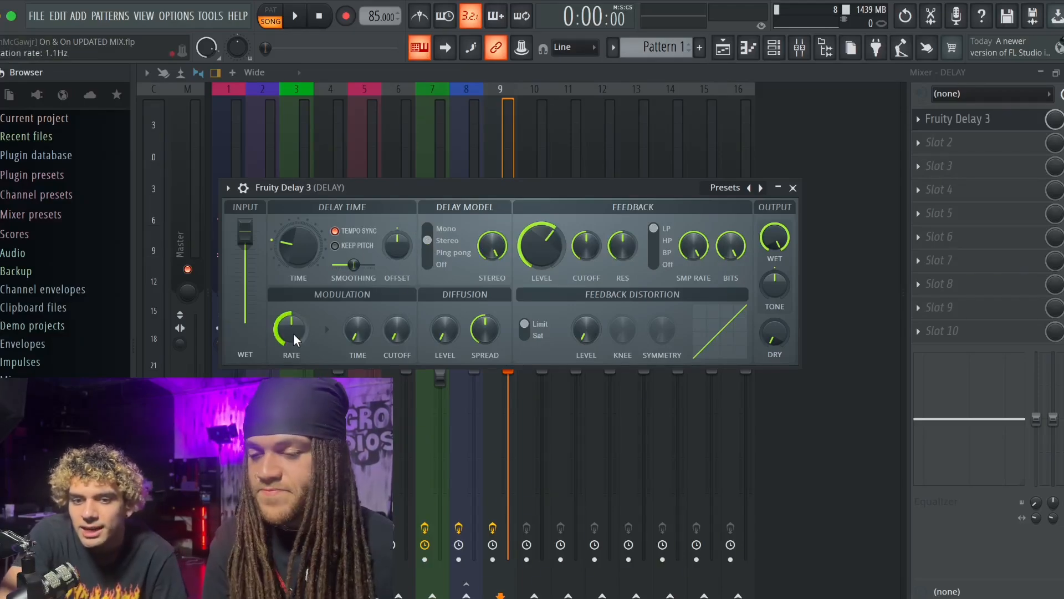
left_click_drag(294, 334, 294, 325)
left_click_drag(579, 340, 579, 331)
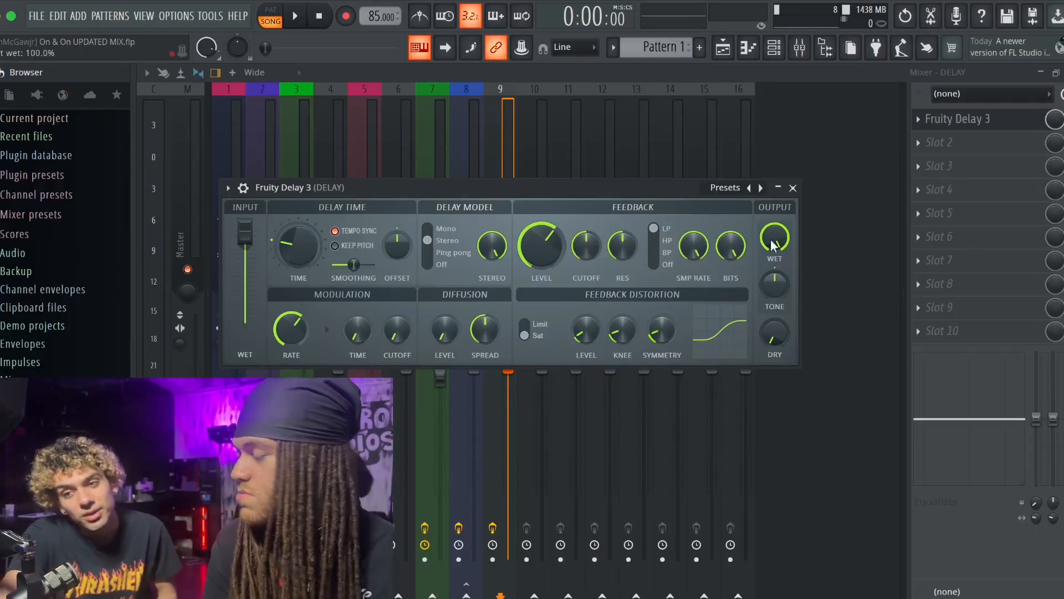
left_click(793, 187)
- Send the ad lib track to the REVERB and DELAY tracks, with the DELAY send at 49%
left_click(360, 215)
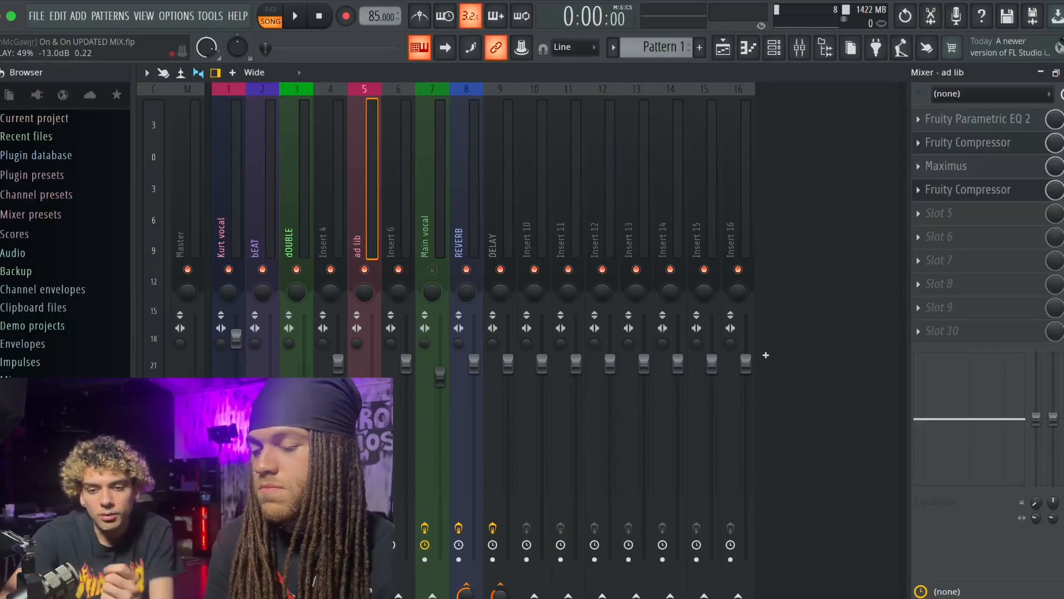
left_click_drag(501, 594, 466, 598)
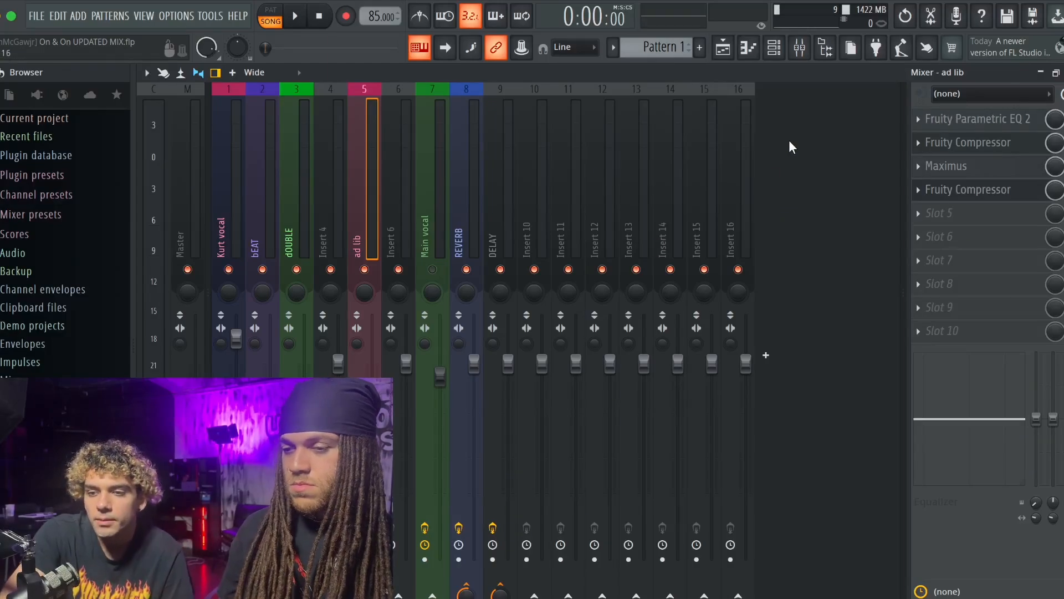
key("Escape")
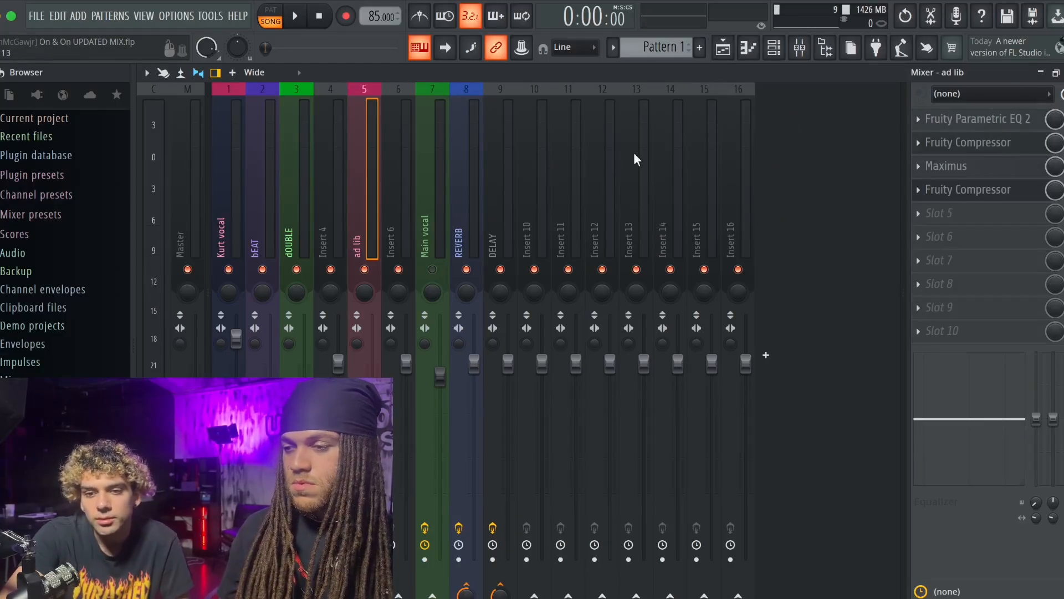
- Close the mixer and the open Fruity Compressor windows of the ad lib and double tracks to clear the playlist
left_click(468, 170)
left_click(500, 169)
left_click(470, 168)
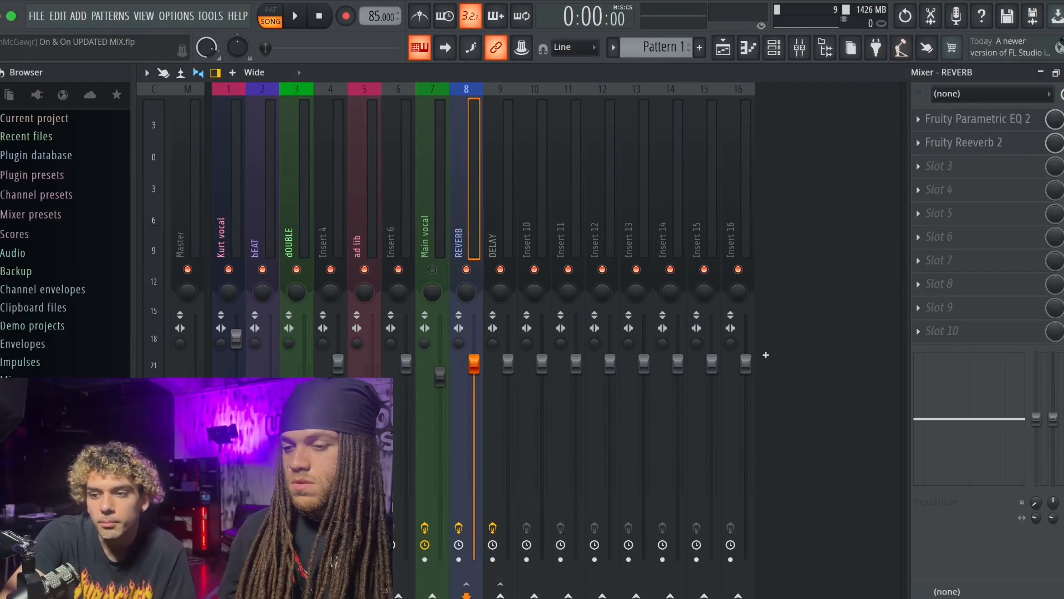
key("Escape")
left_click(663, 247)
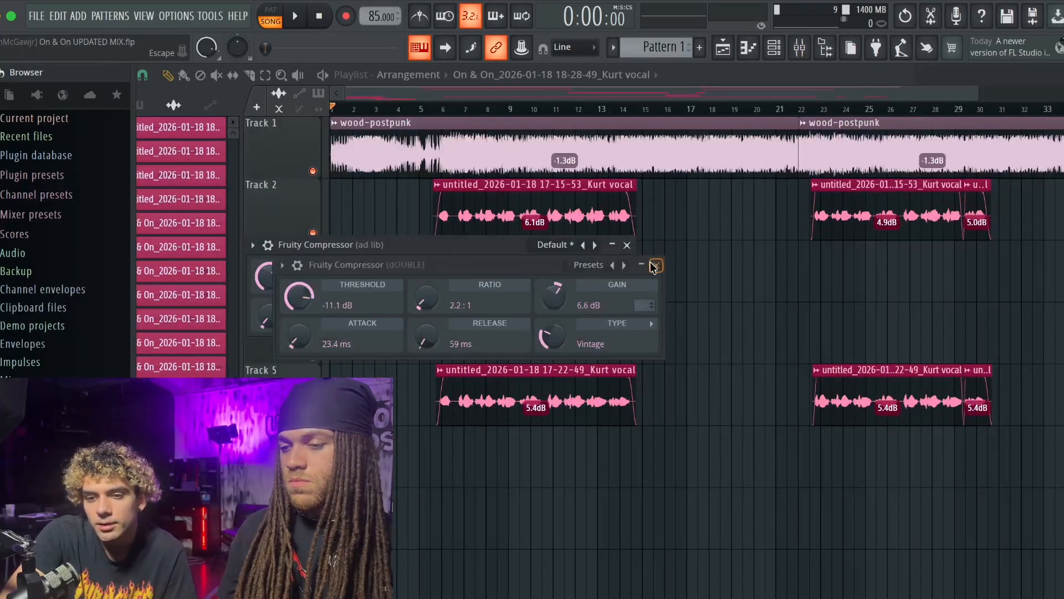
left_click(656, 264)
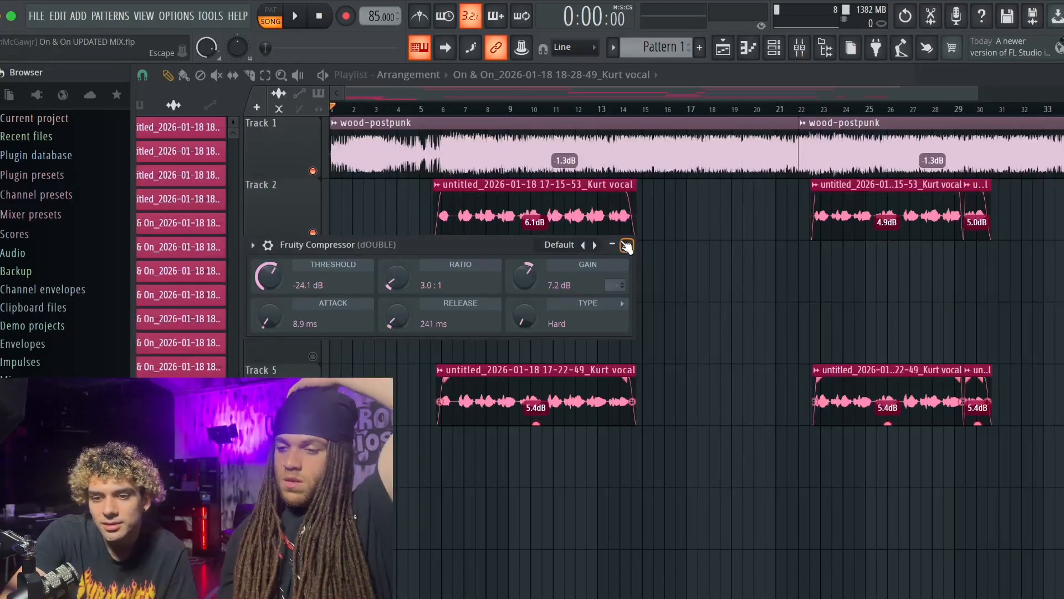
left_click(625, 245)
- Play the arrangement from the start to listen to the vocal mix, and stop playback
key("space")
scroll(574, 256, "down", 5)
scroll(575, 256, "up", 3)
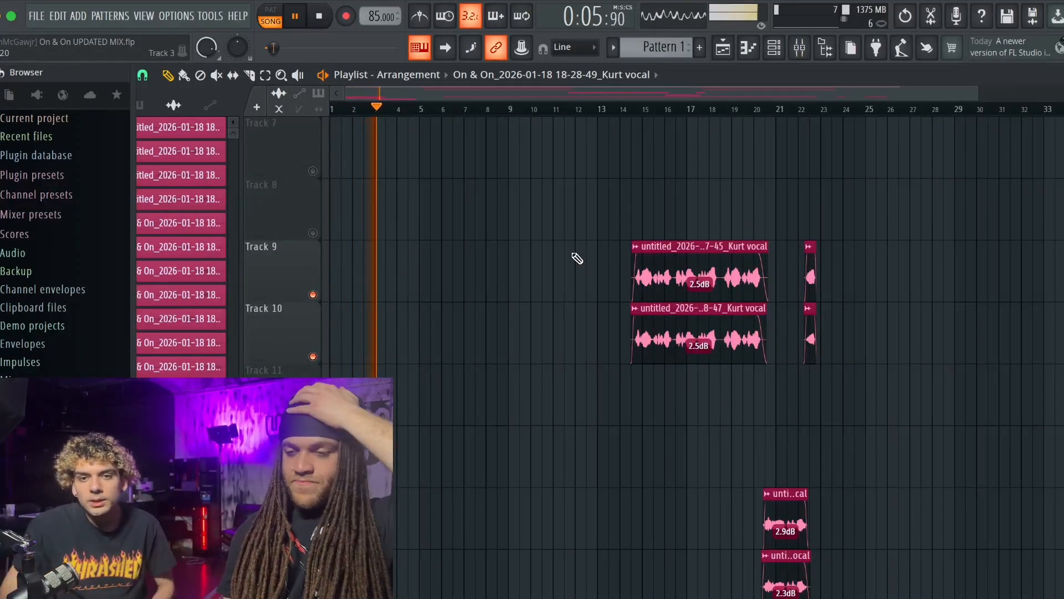
scroll(577, 258, "up", 6)
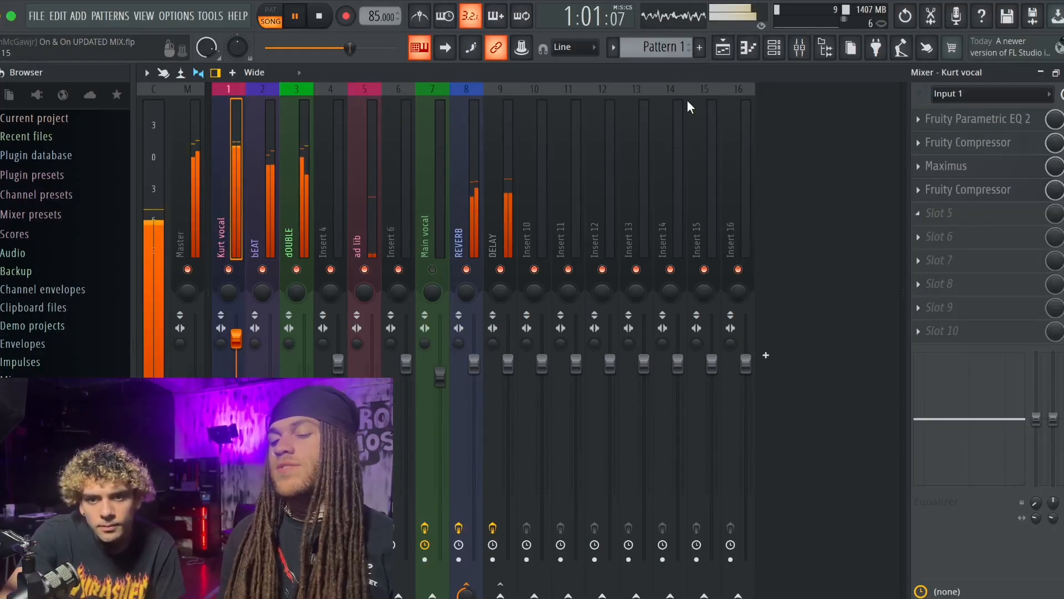
key("space")
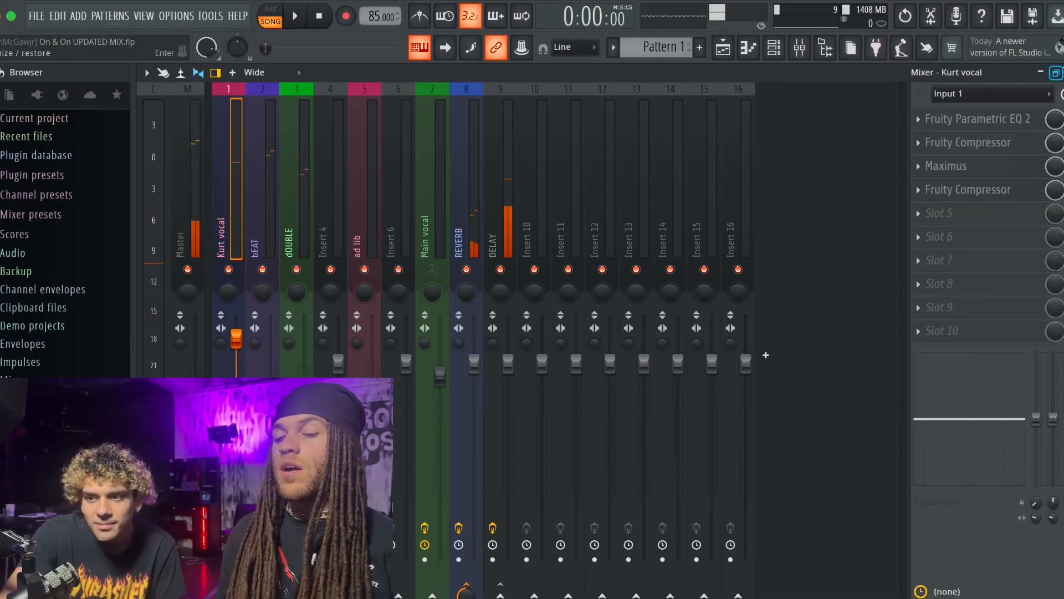
- Review the ad lib track's Fruity Parametric EQ 2 curve and close it
key("F5")
scroll(918, 212, "down", 4)
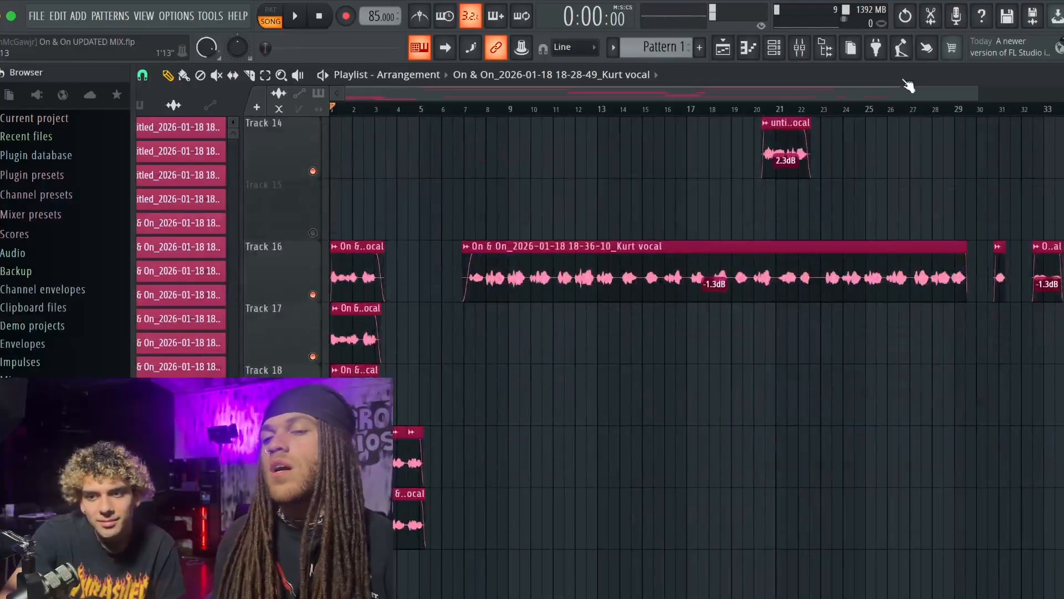
left_click(800, 48)
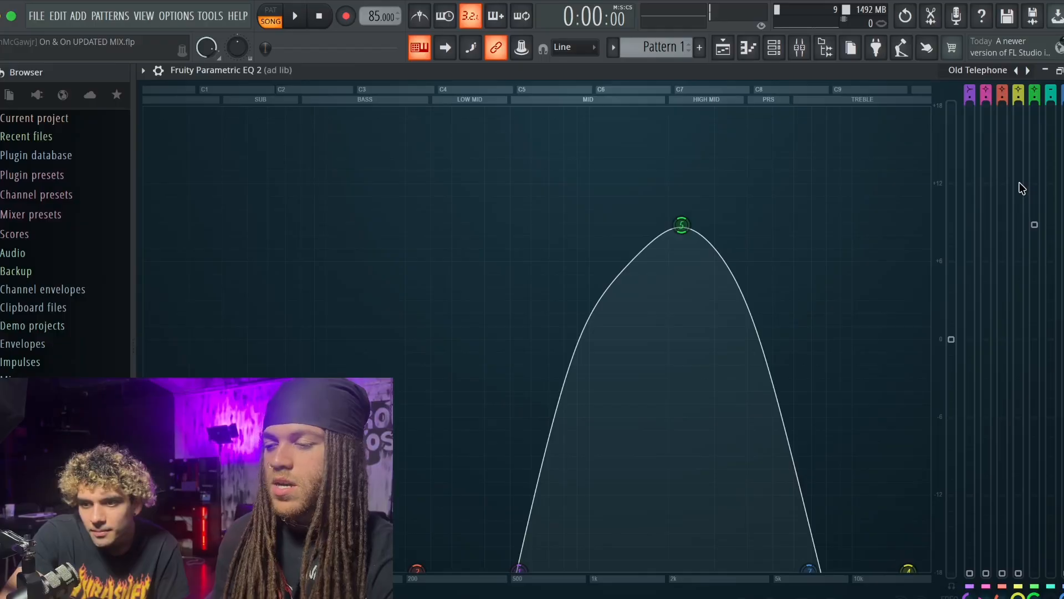
key("Escape")
- Return to the playlist and play the arrangement from about bar 6
key("Escape")
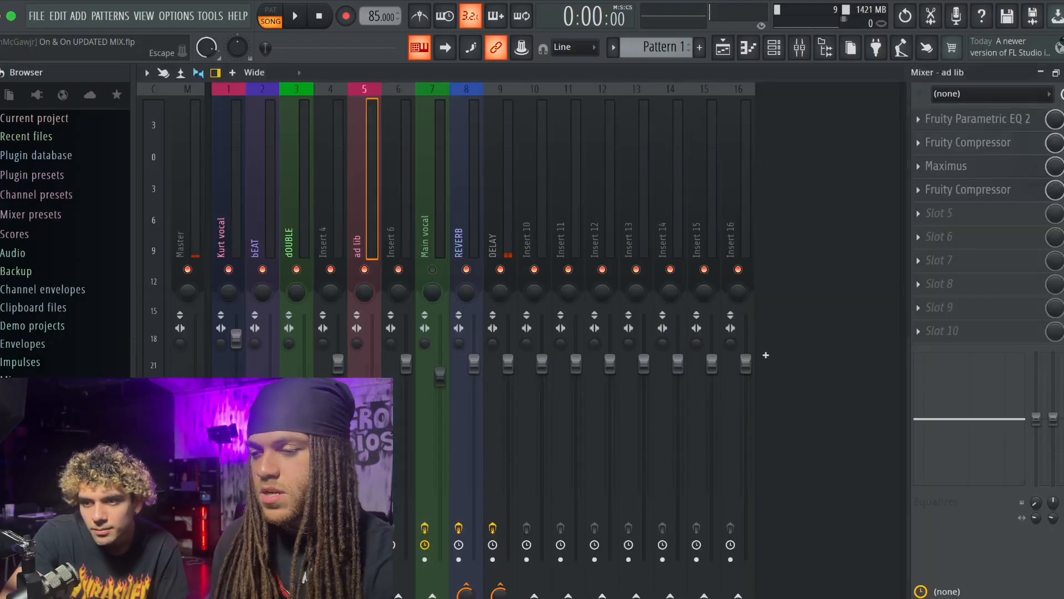
key("Escape")
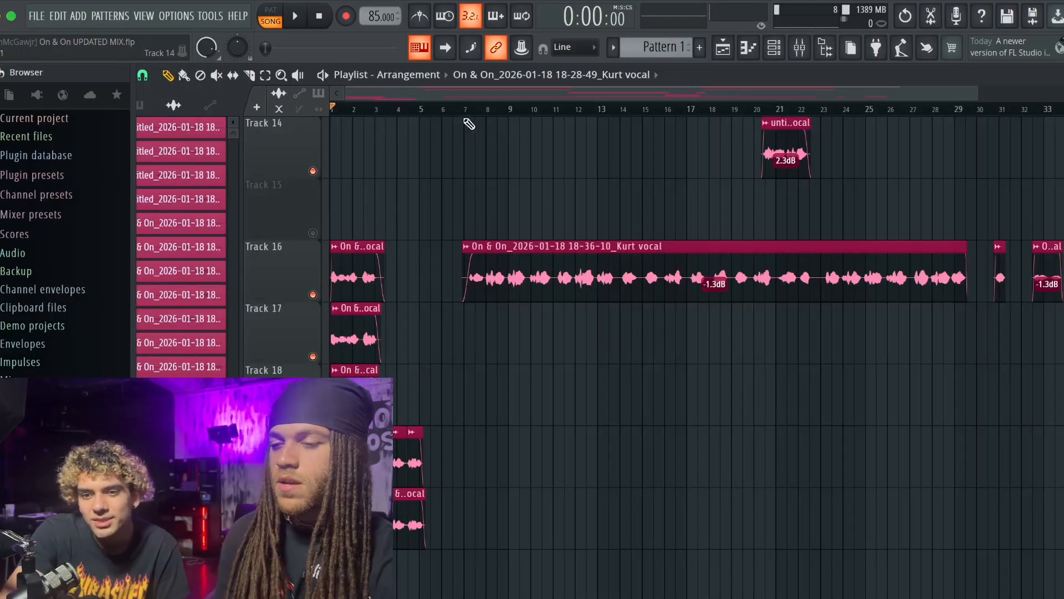
left_click(450, 110)
key("space")
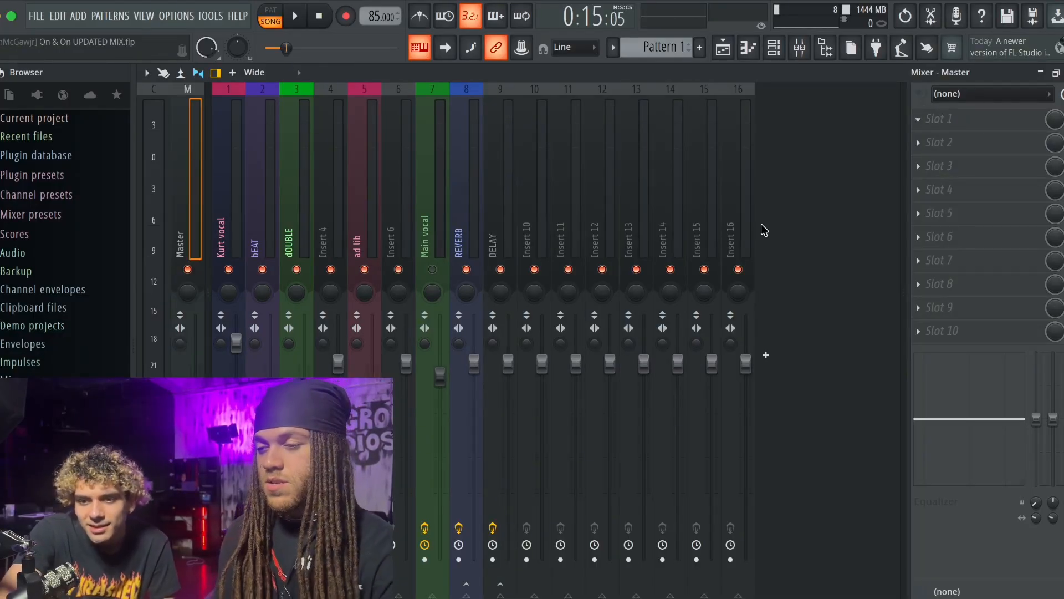
- Add a Fruity Parametric EQ 2 to the Master track's first slot and gently boost bands 1, 6 and 7
left_click(767, 256)
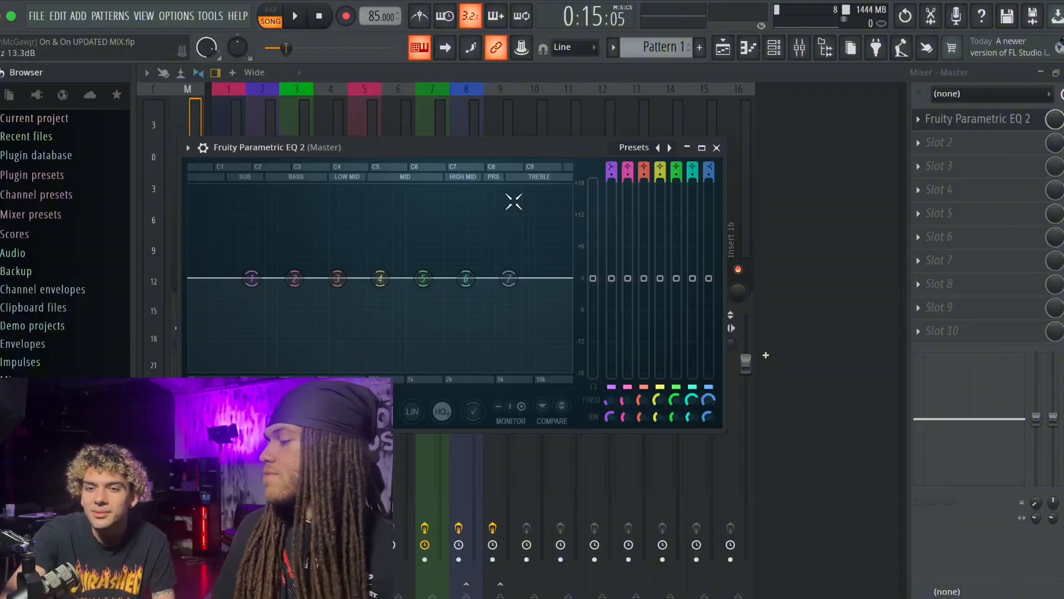
left_click_drag(584, 149, 686, 244)
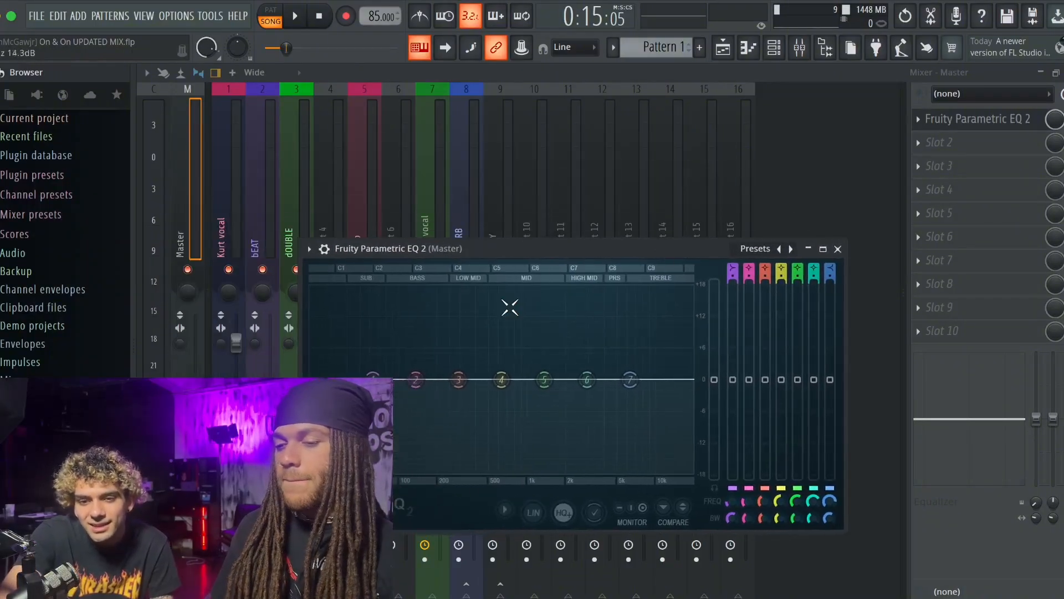
left_click_drag(372, 379, 384, 365)
left_click_drag(632, 378, 587, 374)
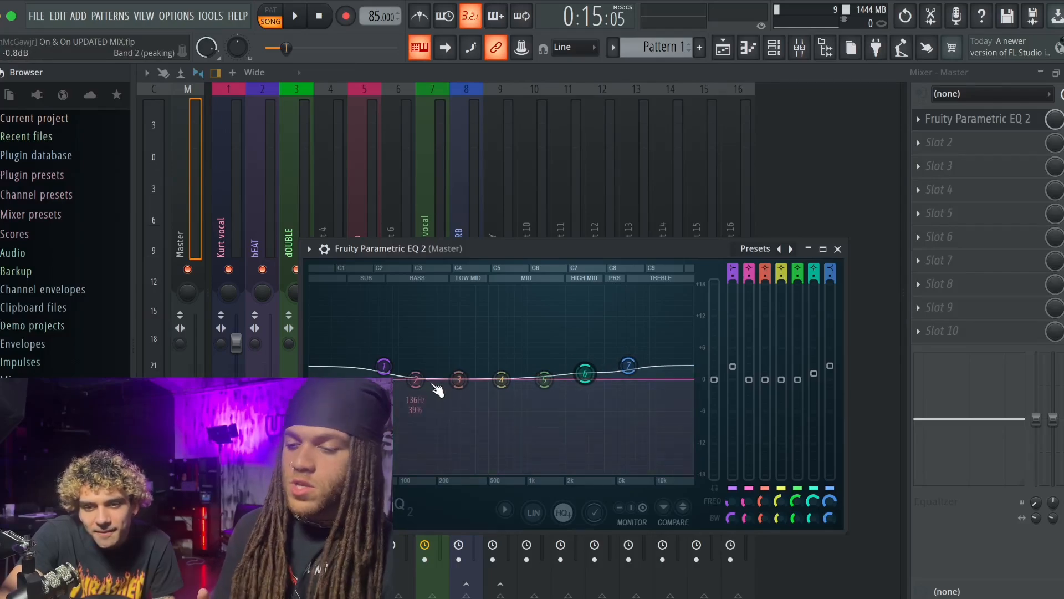
- Raise band 2 of the Master EQ slightly, dip band 4 a little at 628 Hz, and close the EQ
left_click_drag(416, 379, 418, 373)
left_click_drag(501, 380, 501, 383)
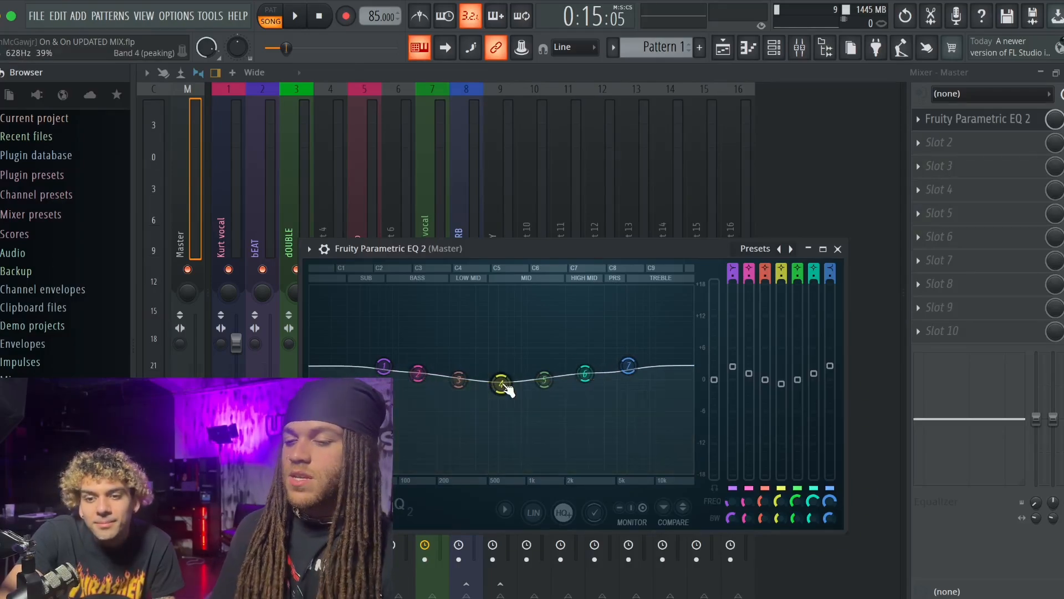
left_click(970, 116)
left_click(970, 116)
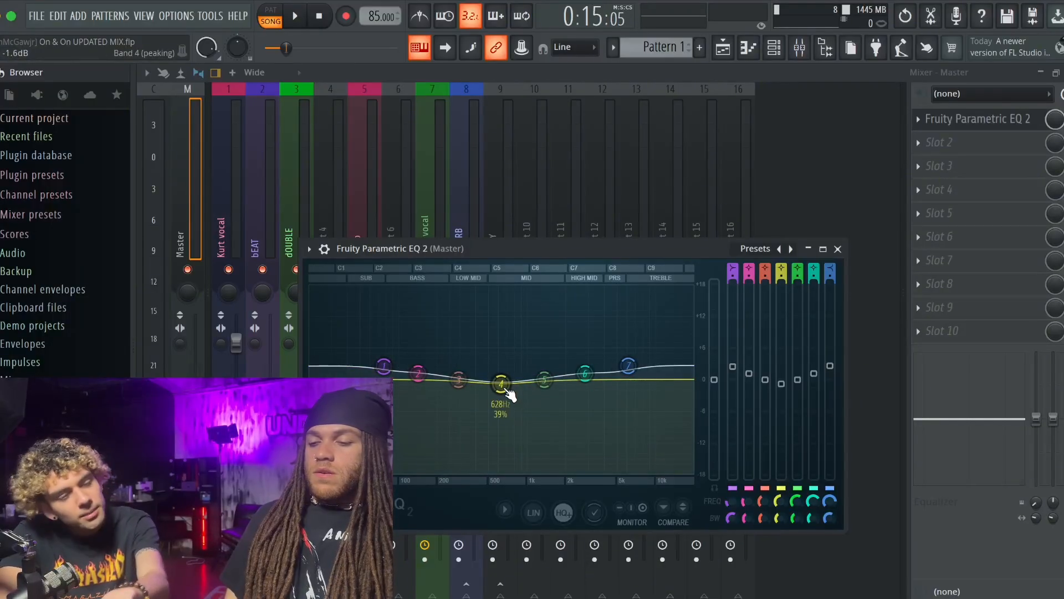
left_click(839, 250)
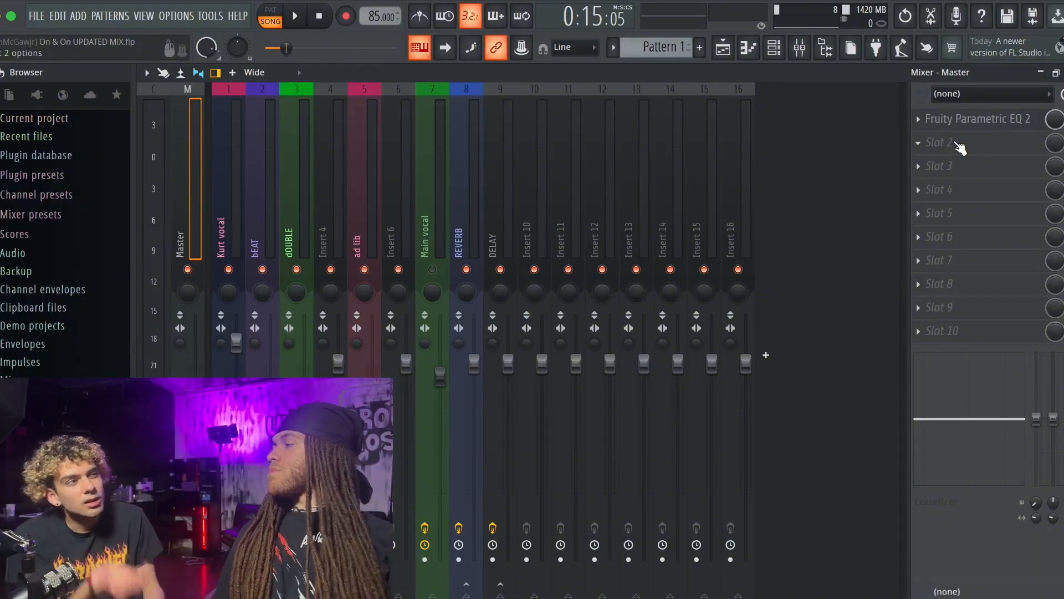
- Add a Soft-type Fruity Compressor to the Master's second slot with -5.8 dB threshold, 2.0:1 ratio, 24.4 ms attack and 1 ms release
left_click(754, 135)
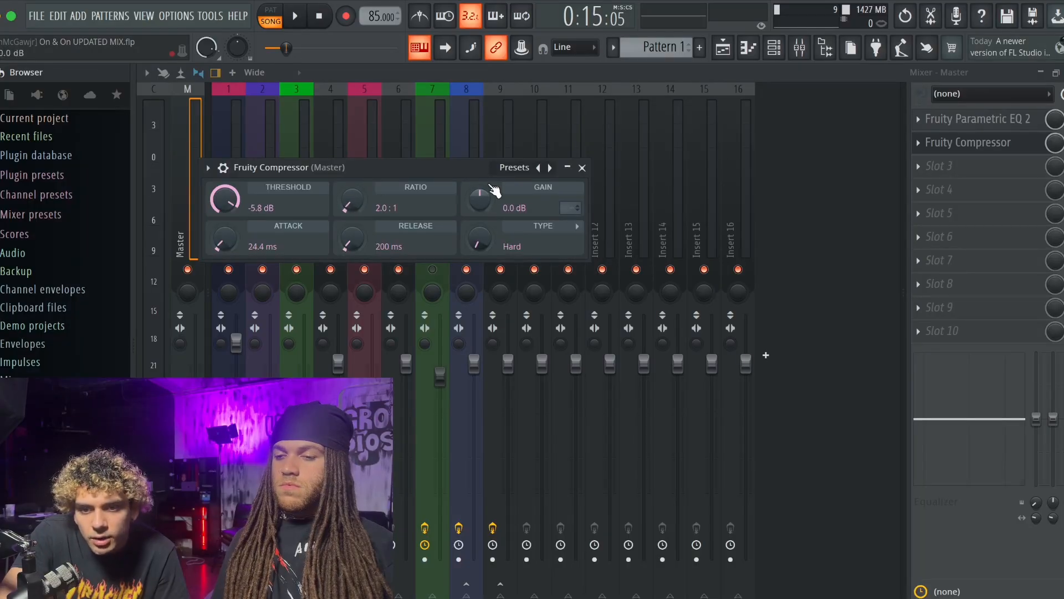
left_click_drag(478, 238, 450, 278)
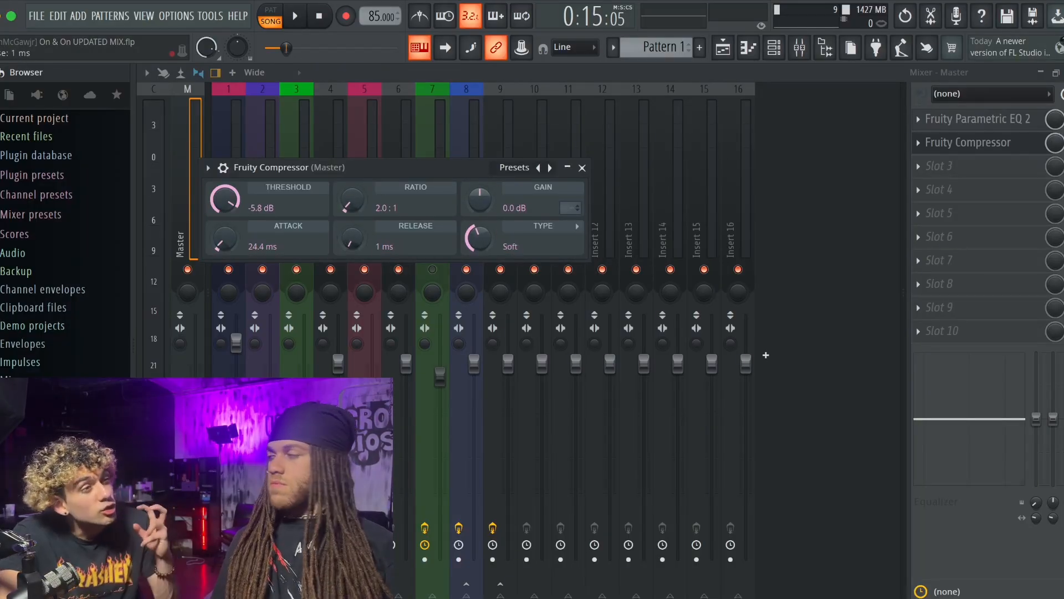
left_click_drag(351, 239, 352, 247)
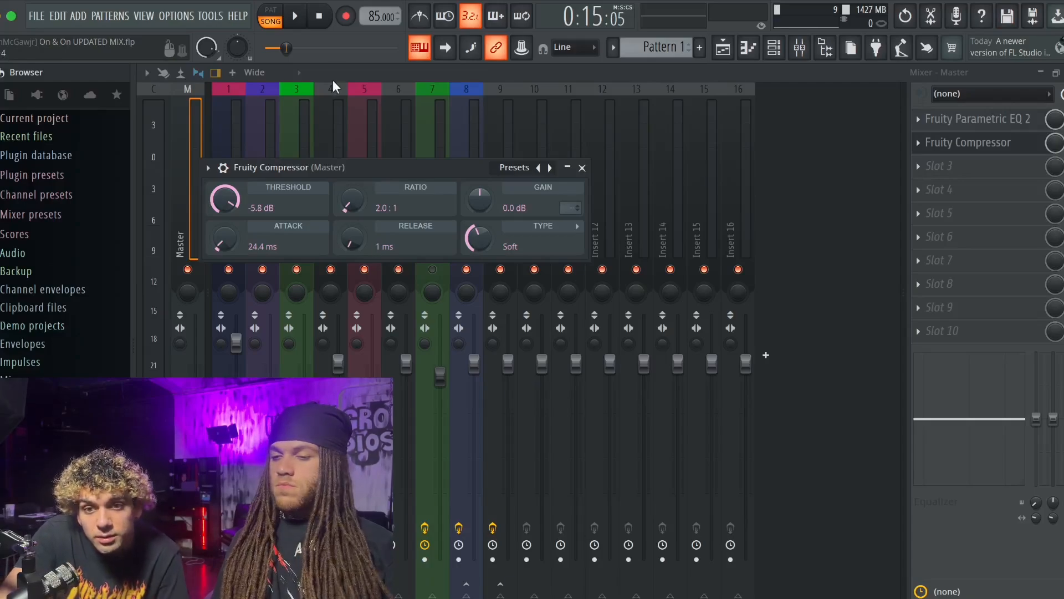
- Play the song from the beginning to hear the Master chain, close the compressor window, and stop playback
left_click_drag(288, 48, 266, 48)
key("space")
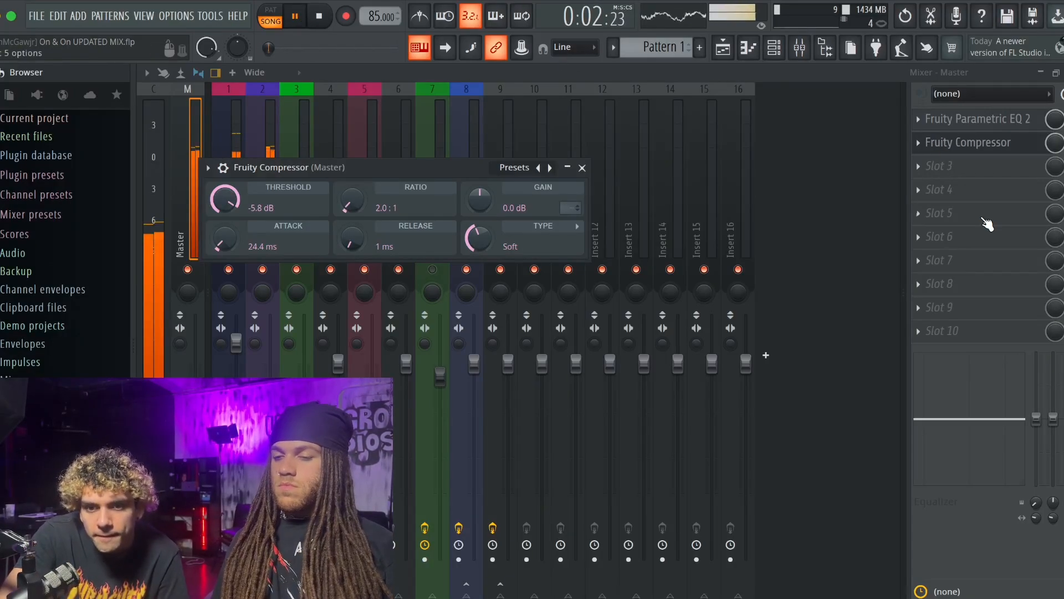
left_click(992, 143)
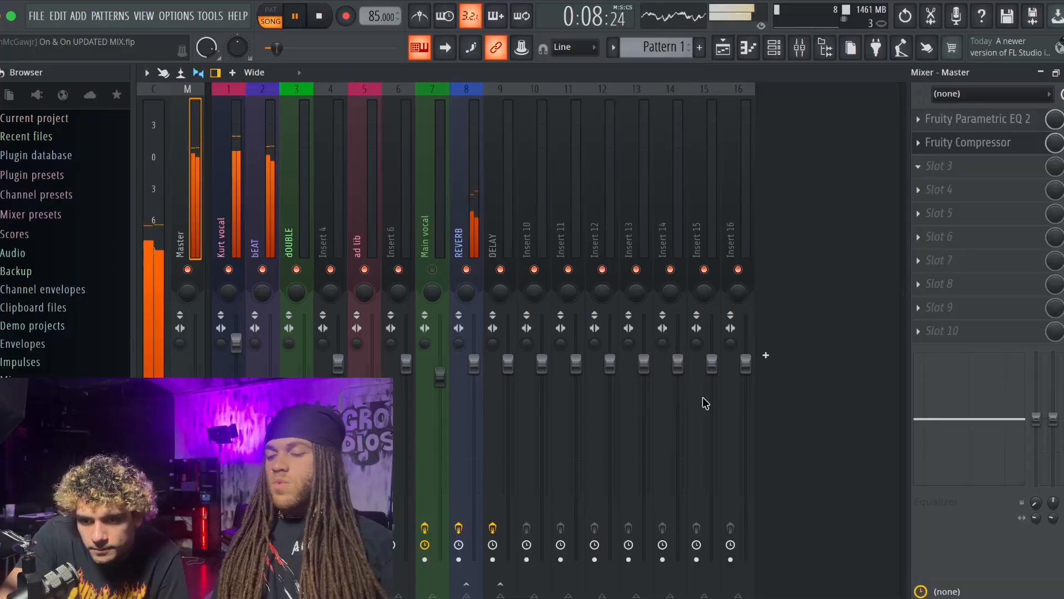
left_click(327, 28)
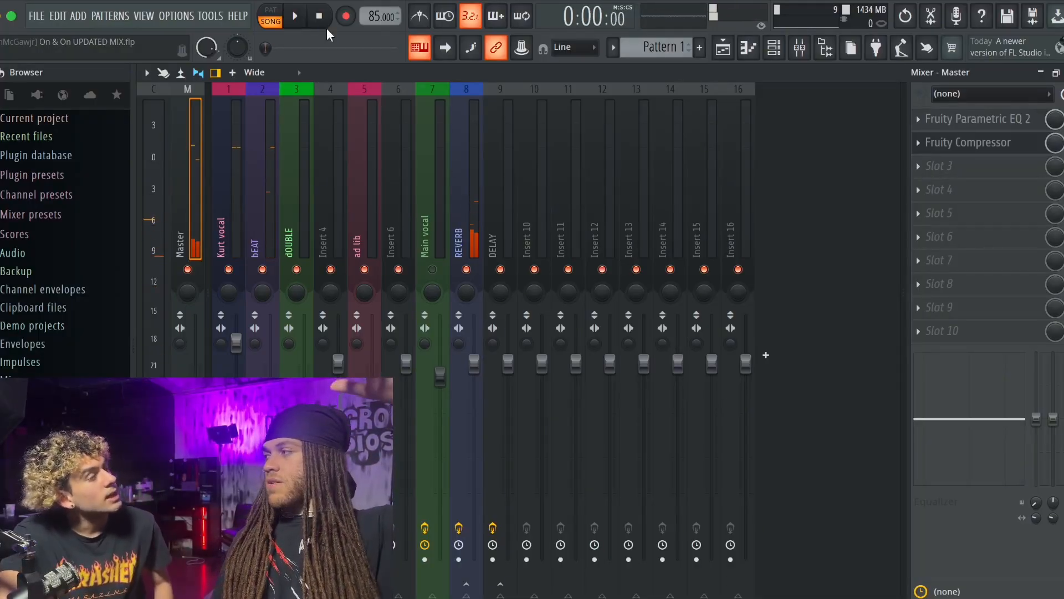
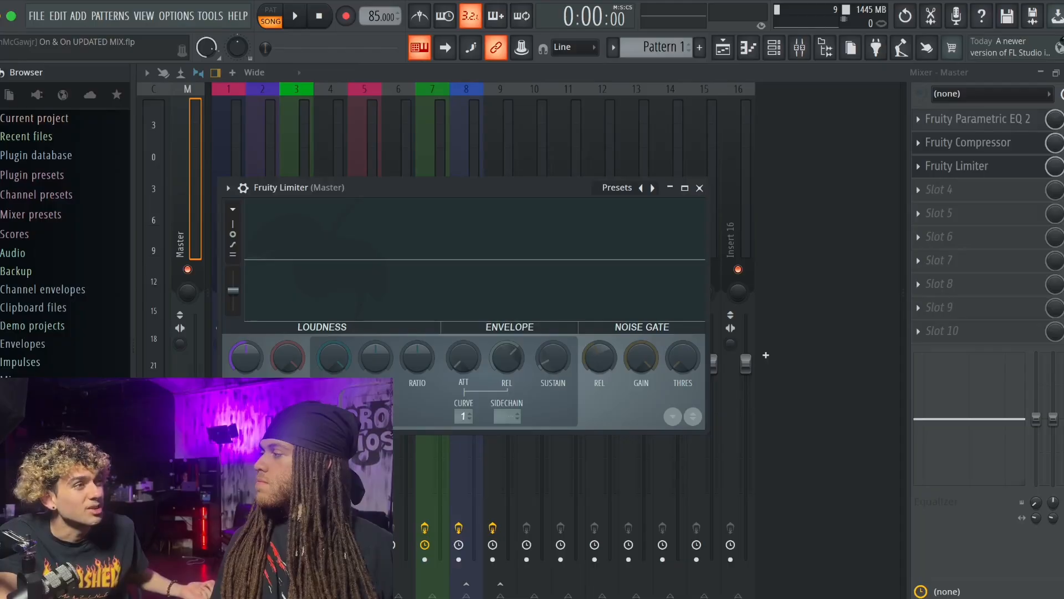
- Switch the Master's Fruity Limiter to limiting mode, fine-tune its ceiling and saturation threshold during playback, and stop the song
left_click(288, 404)
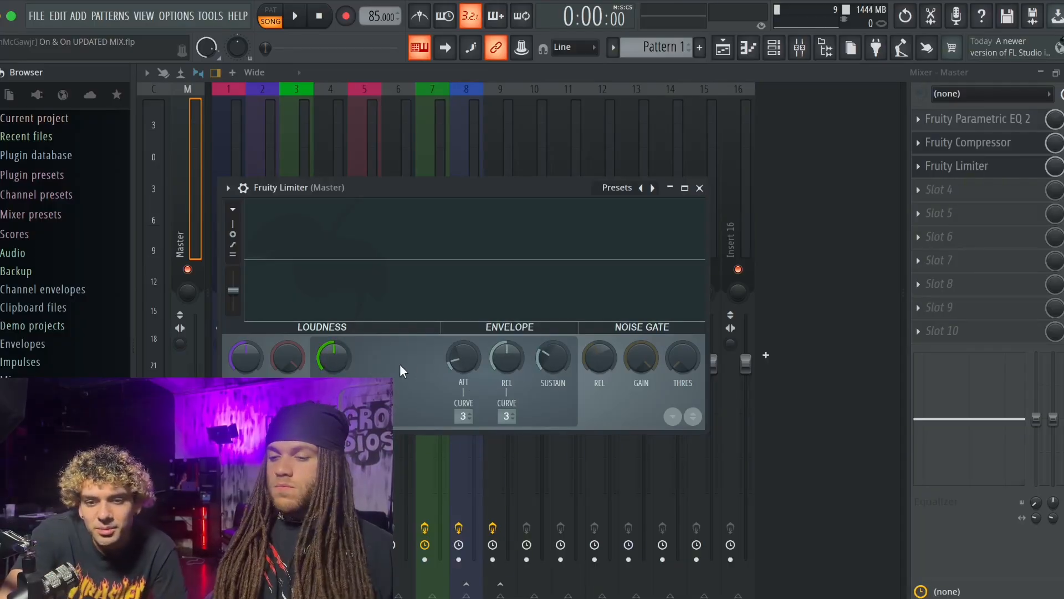
left_click_drag(334, 358, 334, 359)
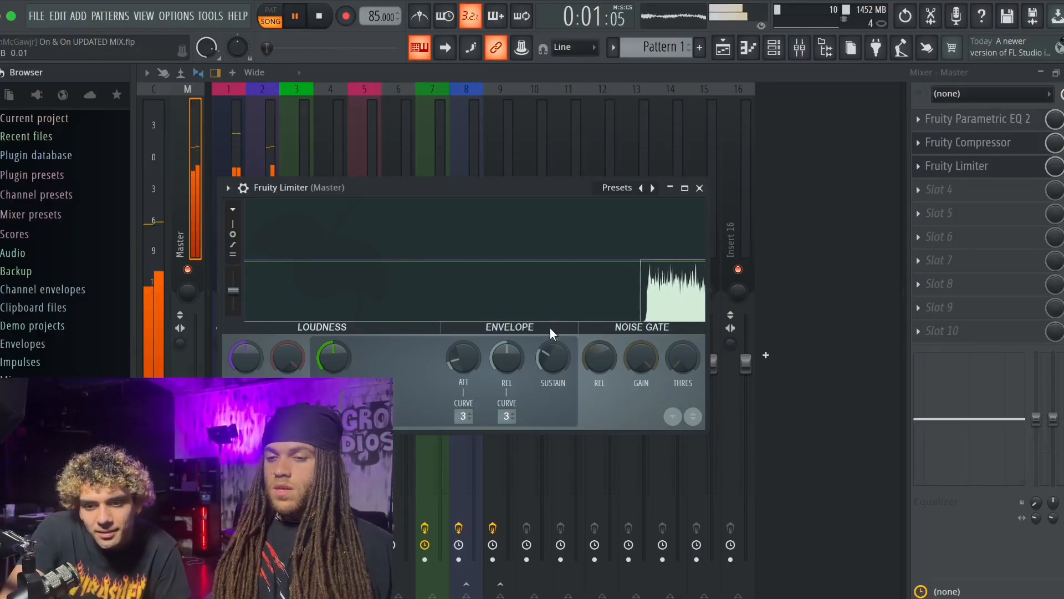
left_click_drag(296, 362, 296, 372)
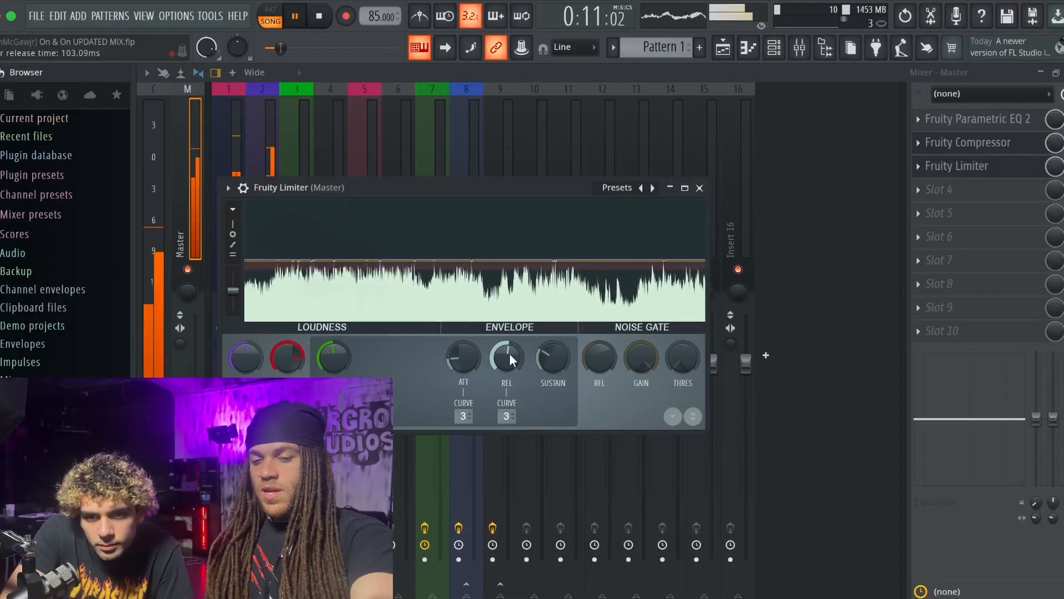
key("space")
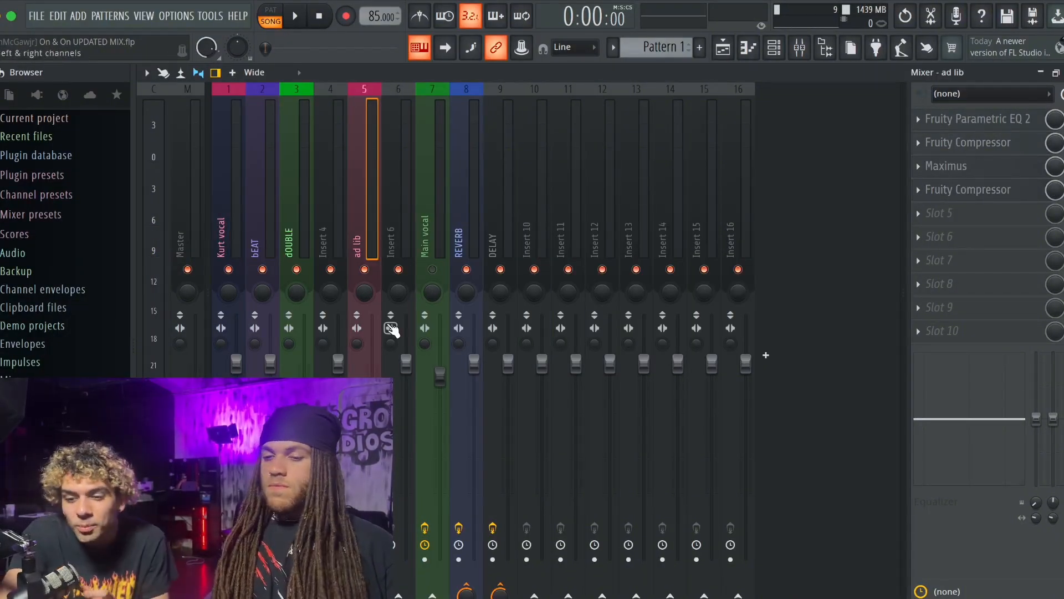
- Return to the playlist, close the two Kurt vocal compressor windows, and lower the selected wood-postpunk beat clips to -4.4 dB
left_click(1040, 74)
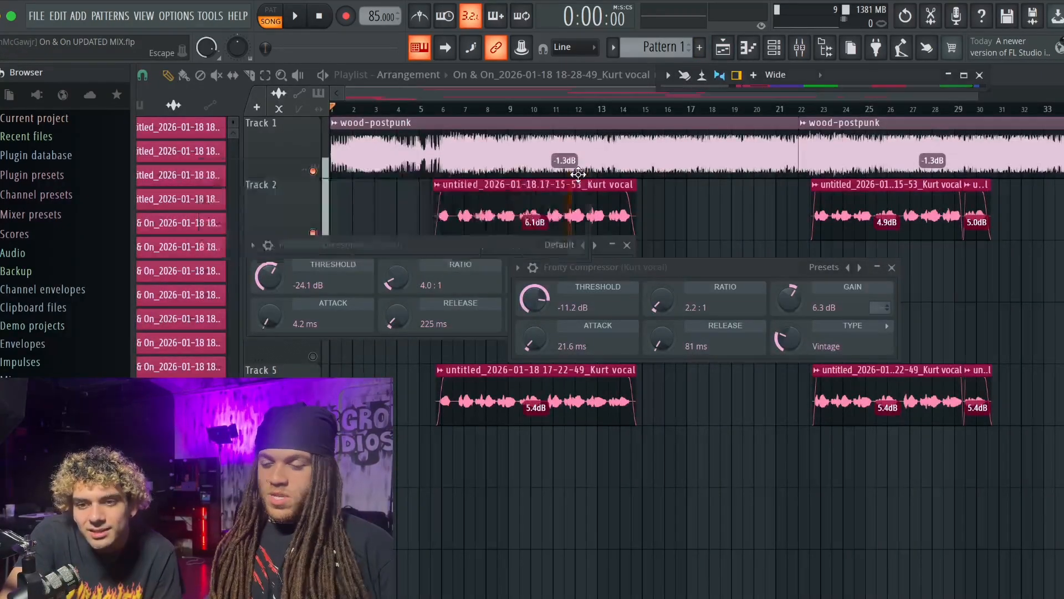
left_click(627, 244)
left_click(892, 267)
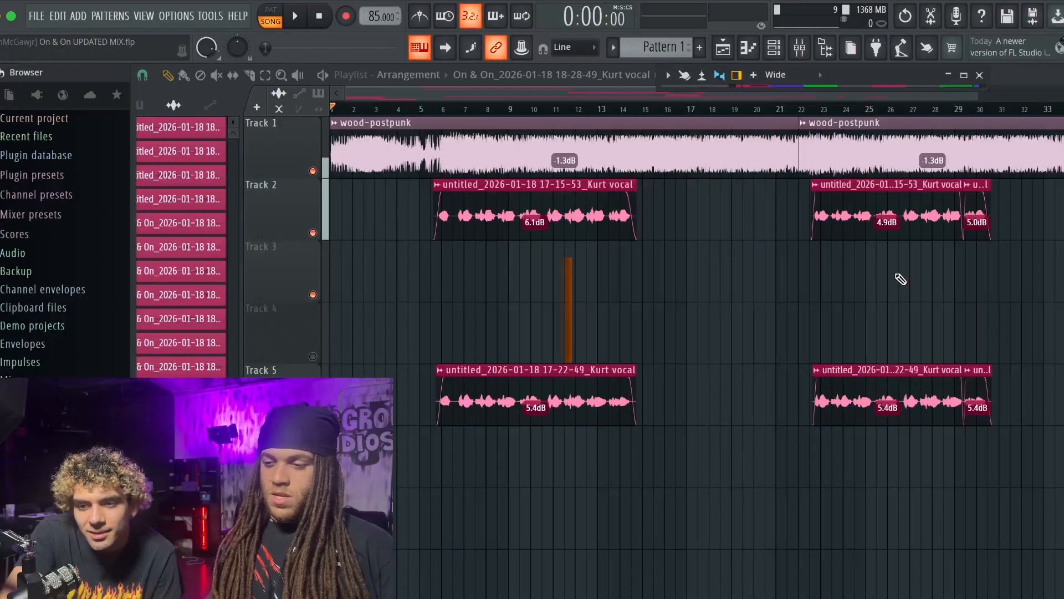
scroll(1049, 377, "down", 1)
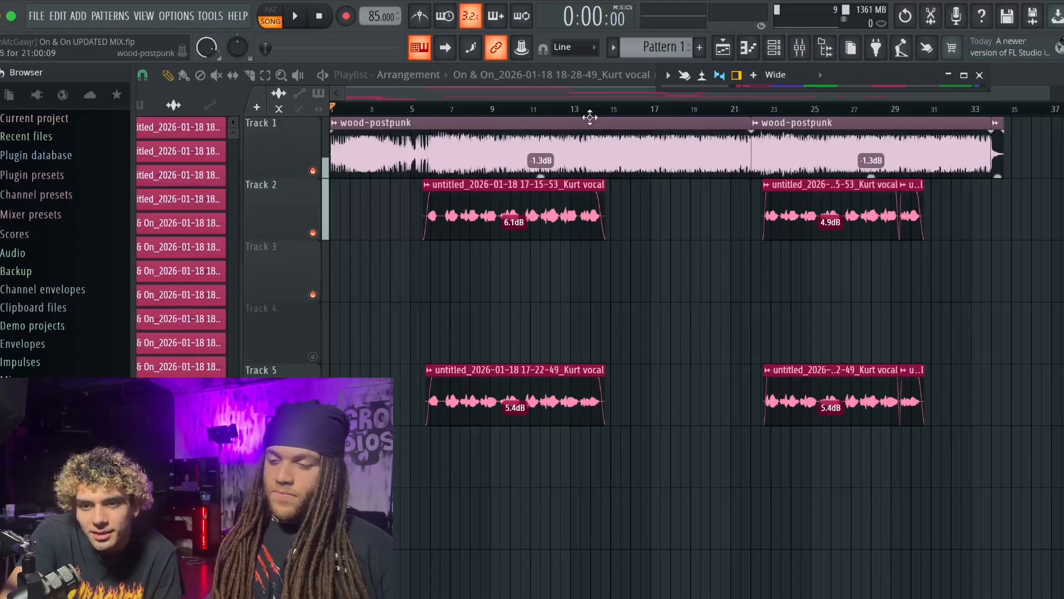
left_click(506, 165, "ctrl")
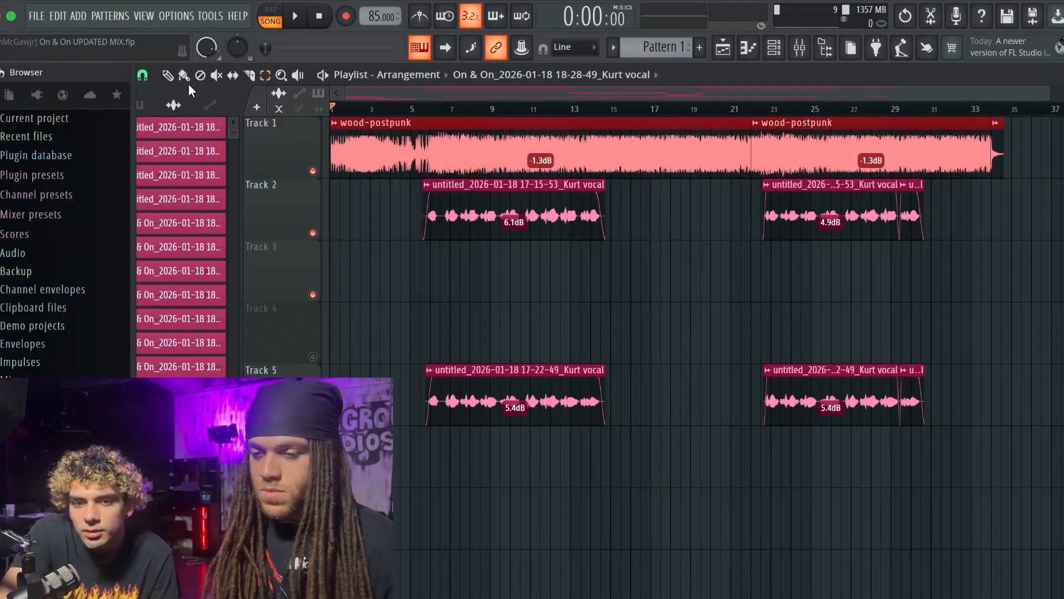
left_click(168, 75)
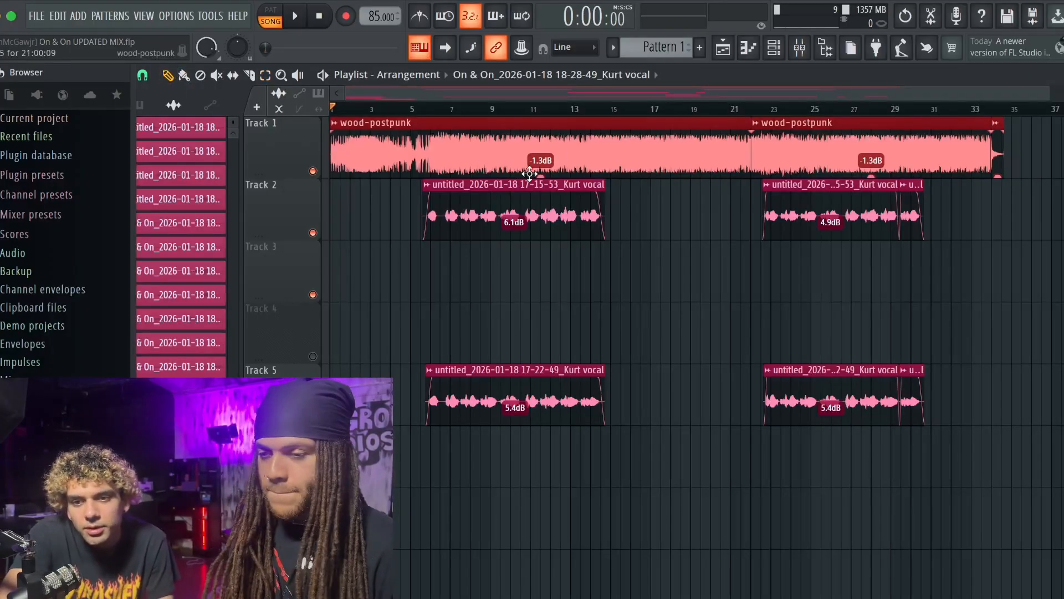
left_click_drag(541, 176, 541, 175)
- Play the song from the beginning and bring back the enlarged mixer with the Master track selected
key("space")
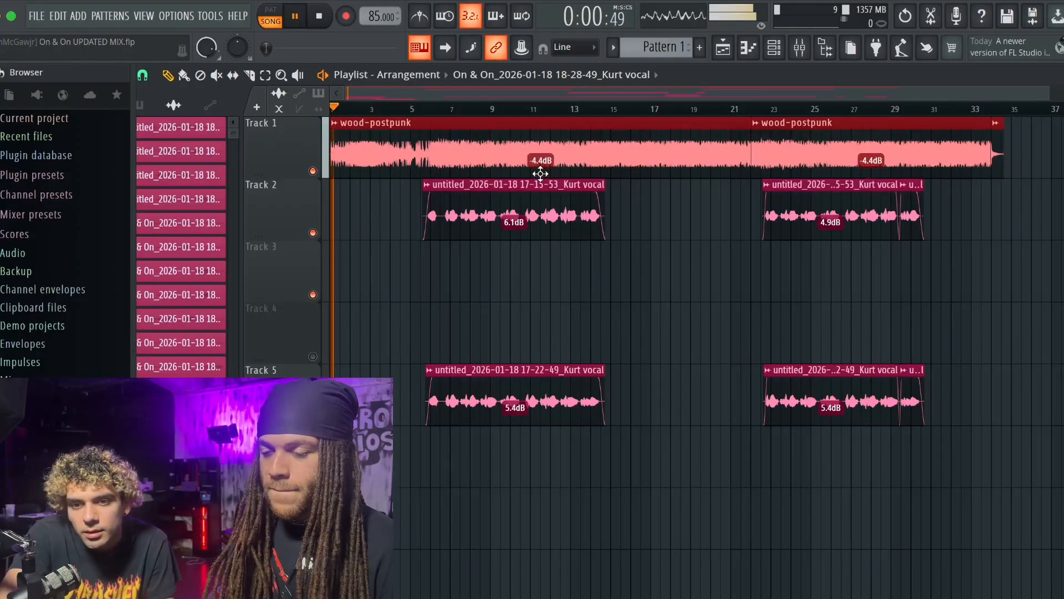
left_click(798, 50)
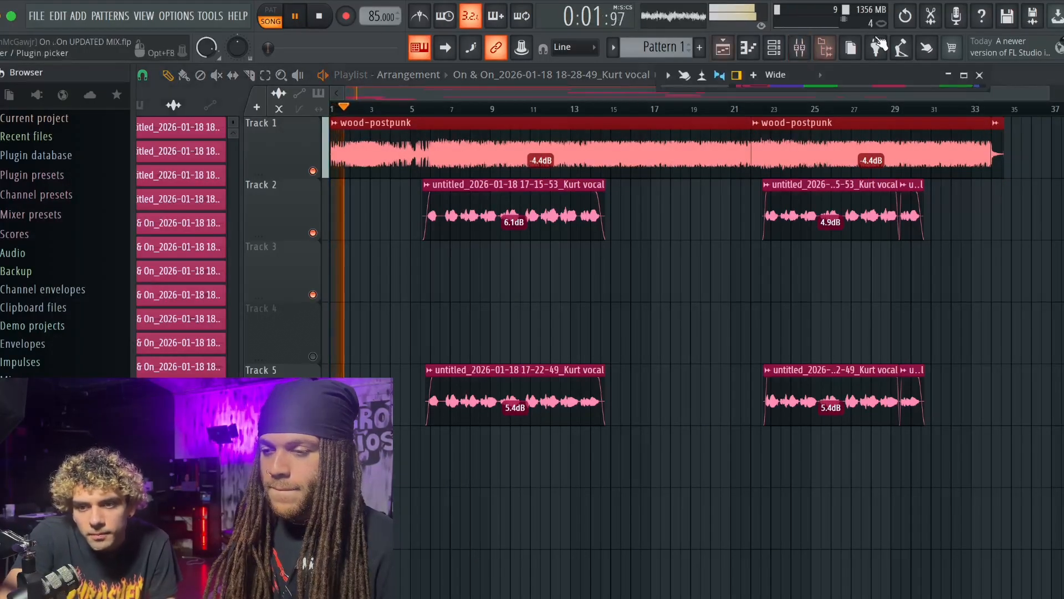
left_click(965, 75)
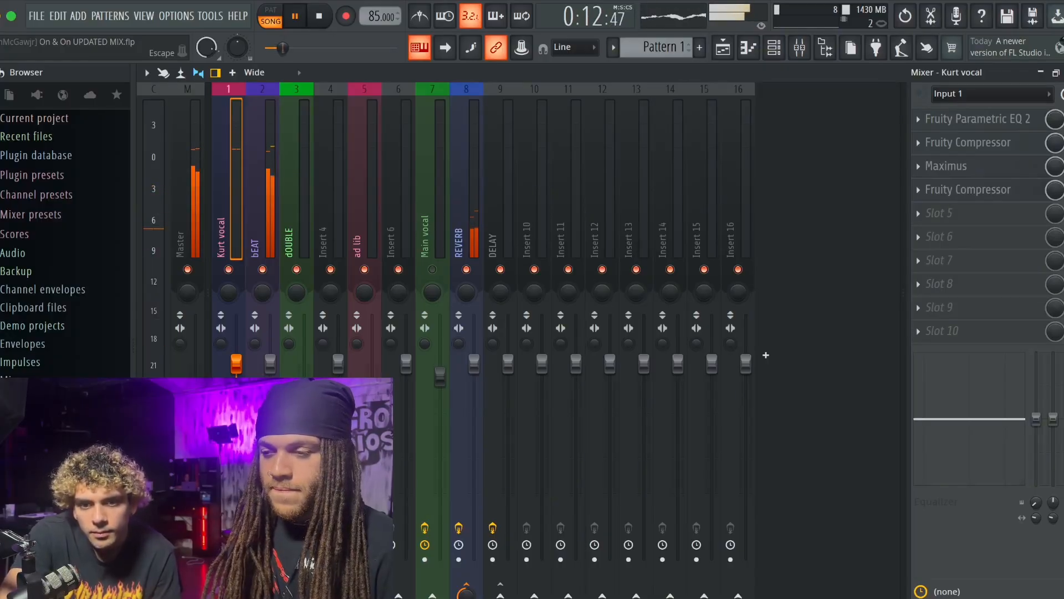
left_click(187, 156)
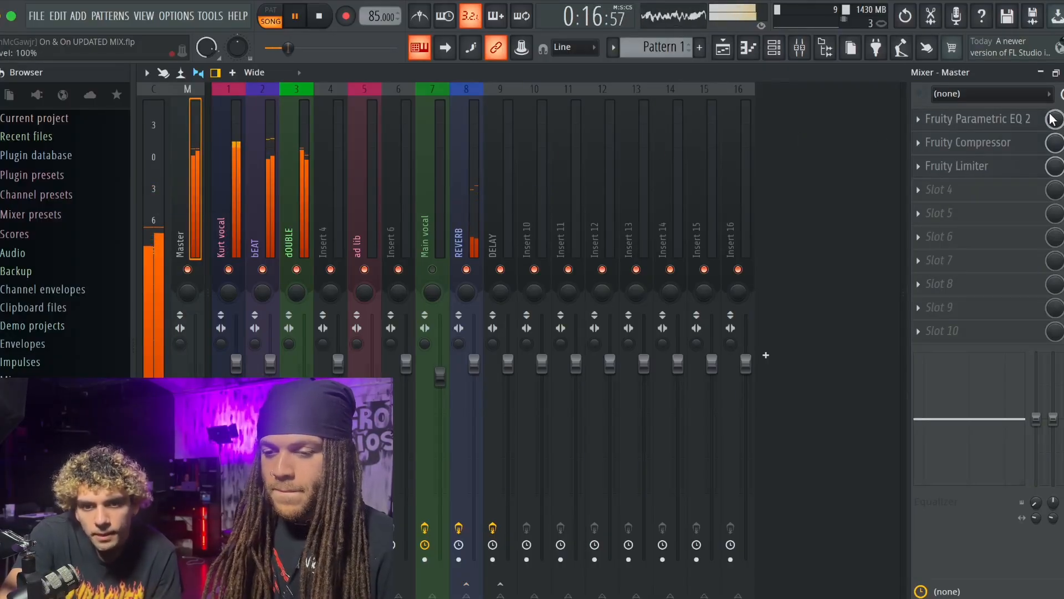
- Replace the Master's second-slot compressor with a Fruity Soft Clipper, stop playback, and reopen the clipper for review
left_click(970, 164)
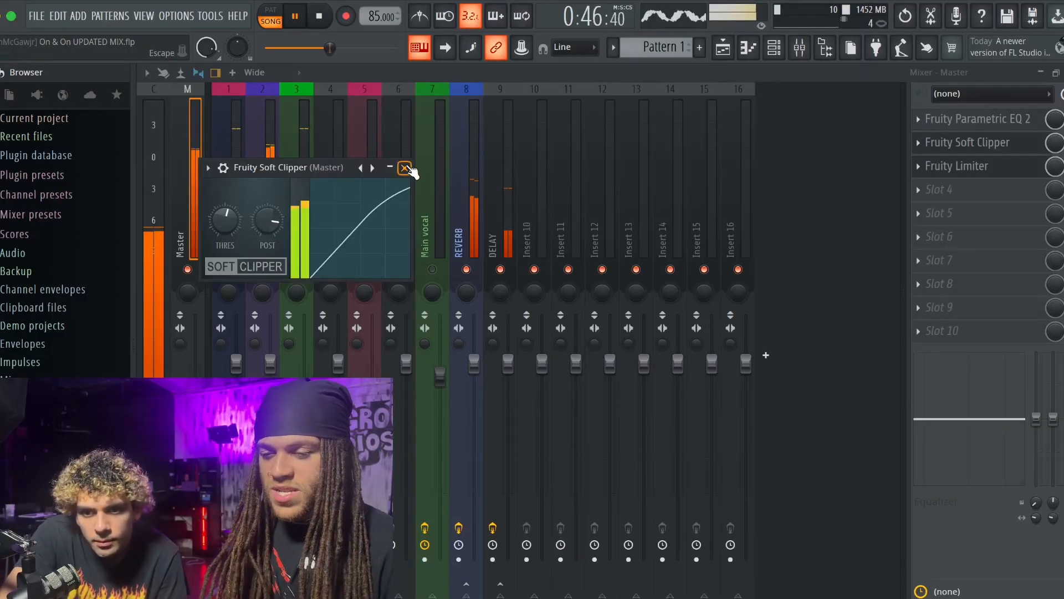
left_click(405, 167)
key("space")
left_click(945, 143)
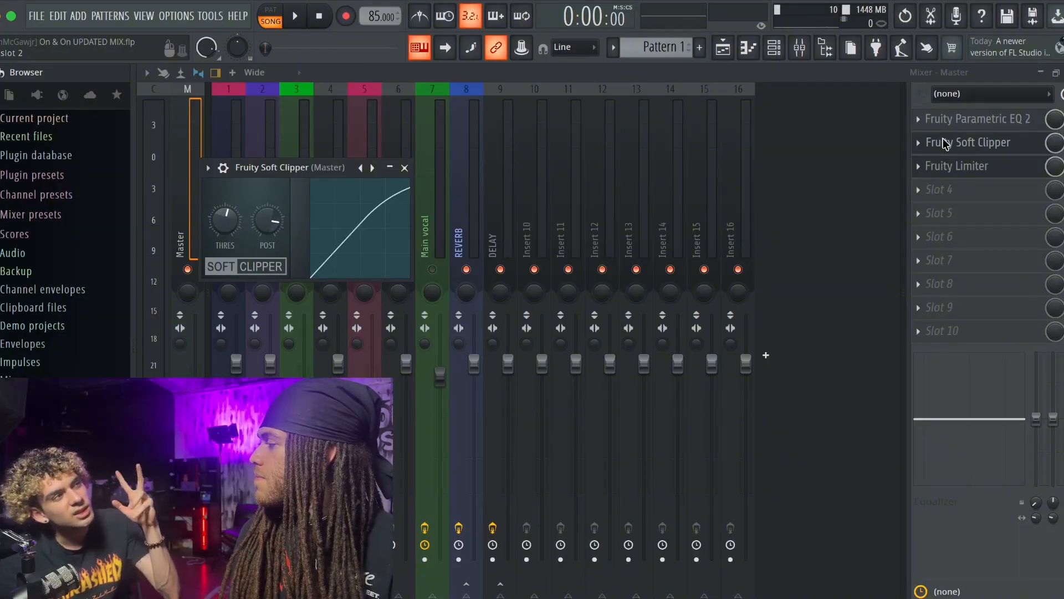
- Check the REVERB and Kurt vocal effect chains, reselect the Master track, and play the song briefly
left_click(460, 180)
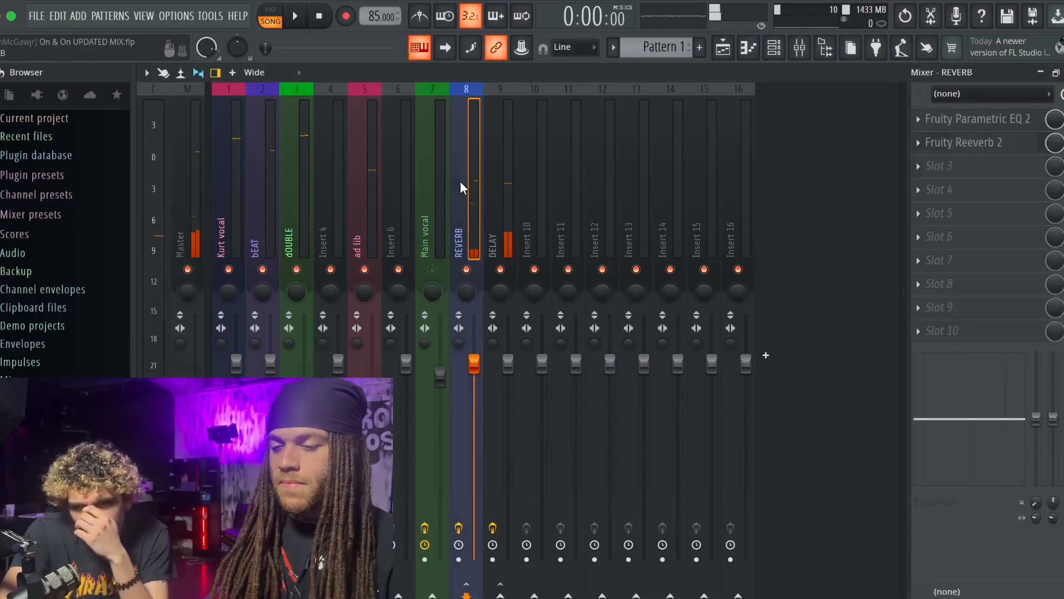
left_click(237, 205)
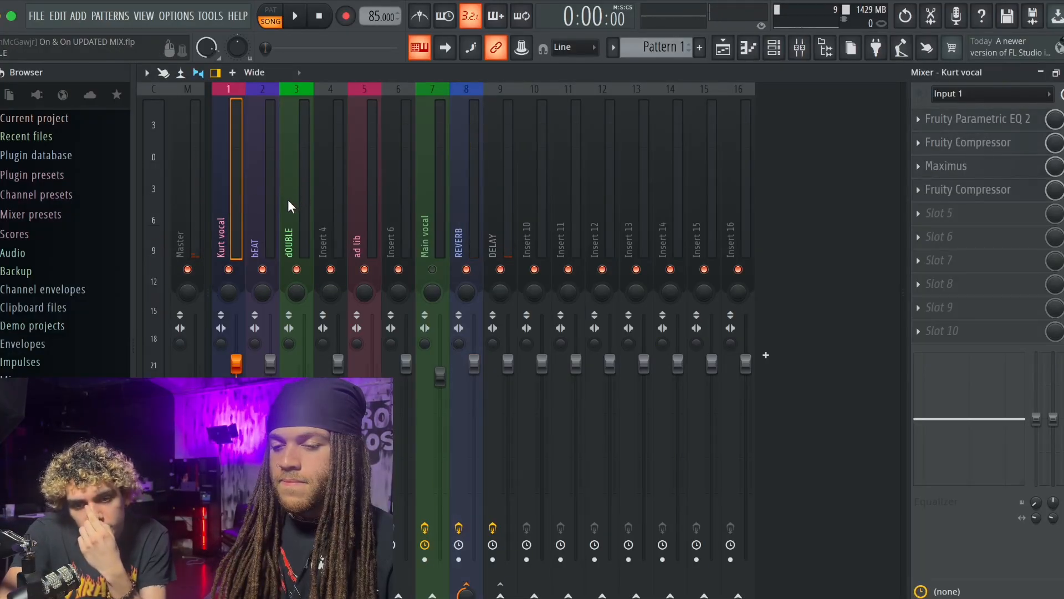
left_click(251, 225)
left_click(189, 219)
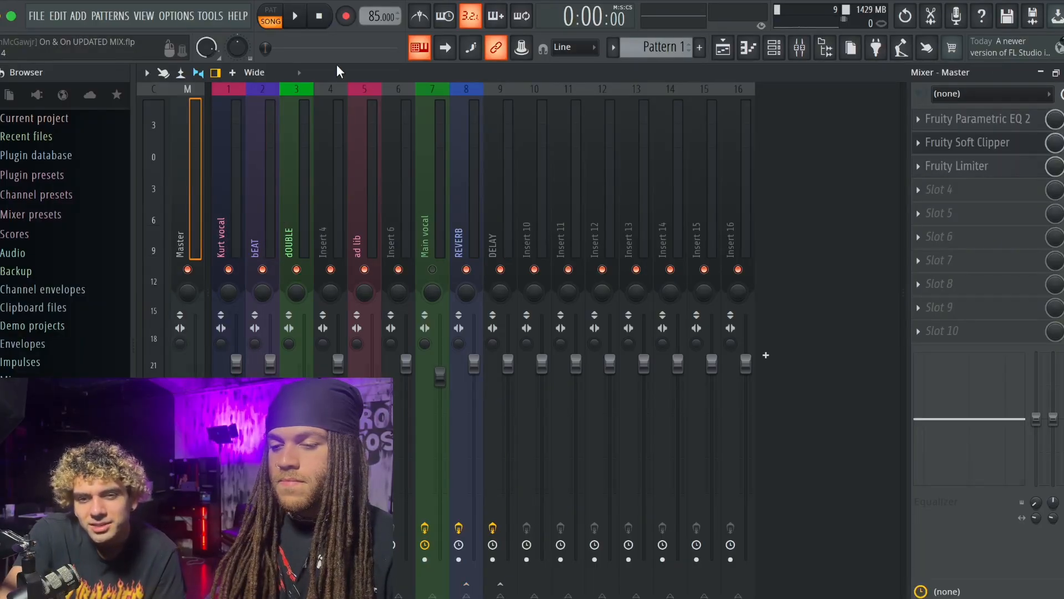
key("space")
key("space")
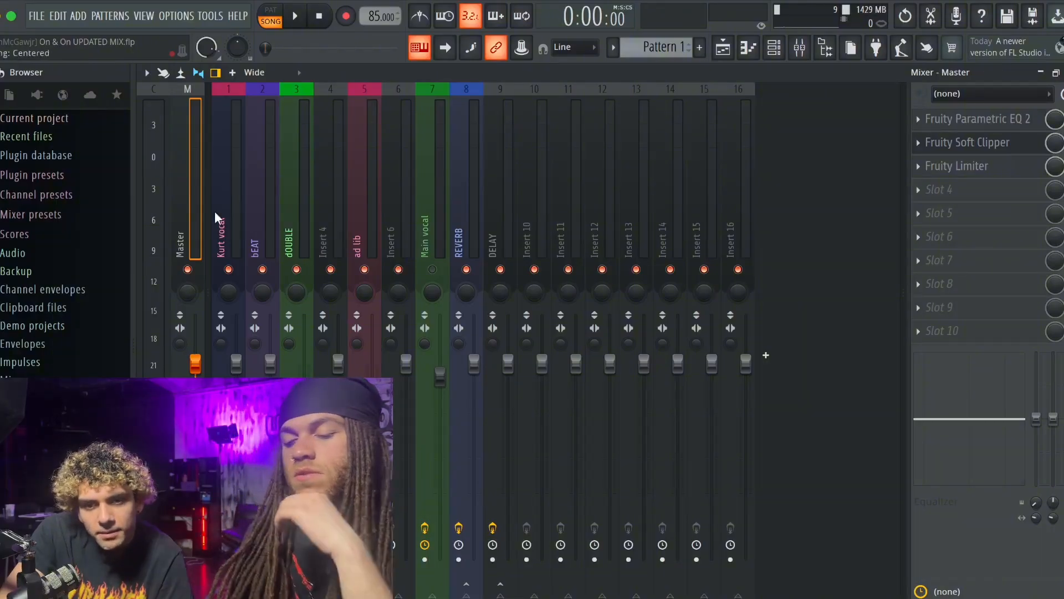
- Play the song from the beginning and fine-tune the input gain of the Master's Fruity Limiter
key("space")
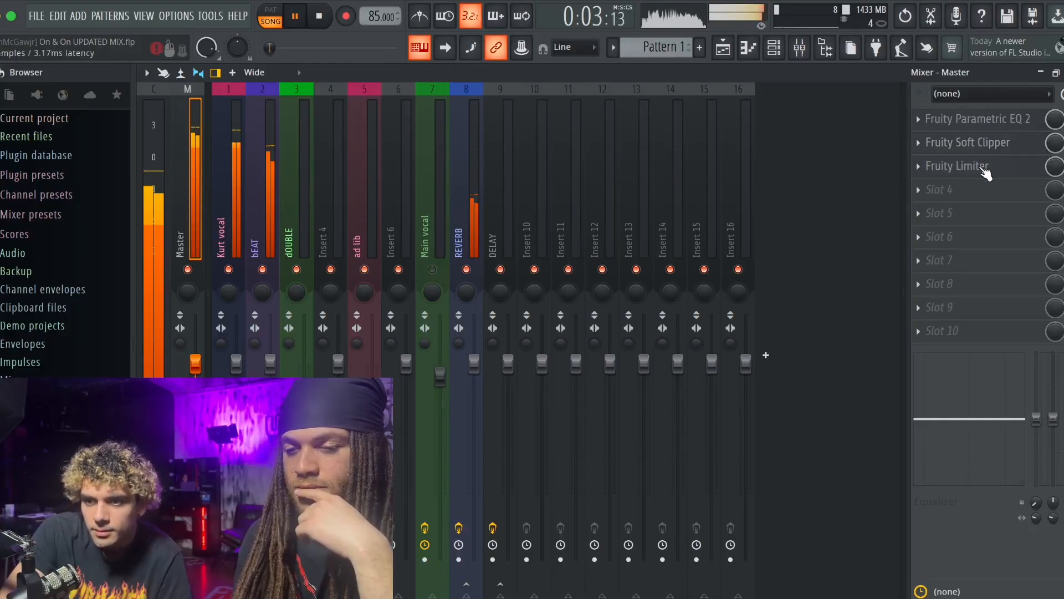
left_click(955, 166)
mouse_move(246, 358)
left_mouse_down()
mouse_move(245, 372)
mouse_move(256, 363)
left_mouse_up()
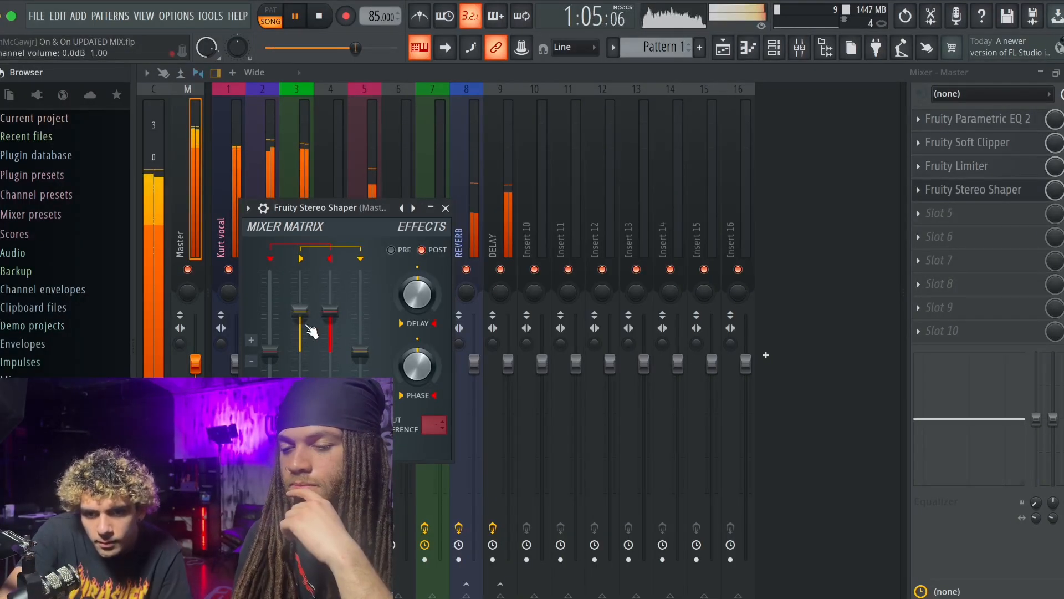
- Set up a Fruity Stereo Shaper in the Master's fourth slot with slightly raised cross-channel levels and 7% left dephasing, and stop playback
left_click_drag(273, 355, 272, 343)
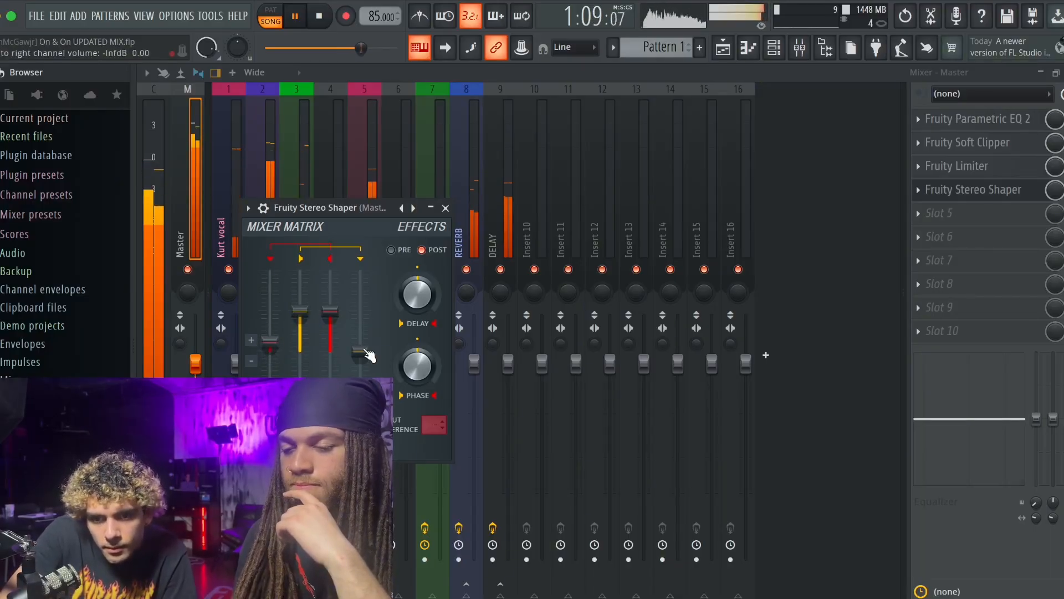
left_click_drag(364, 353, 364, 351)
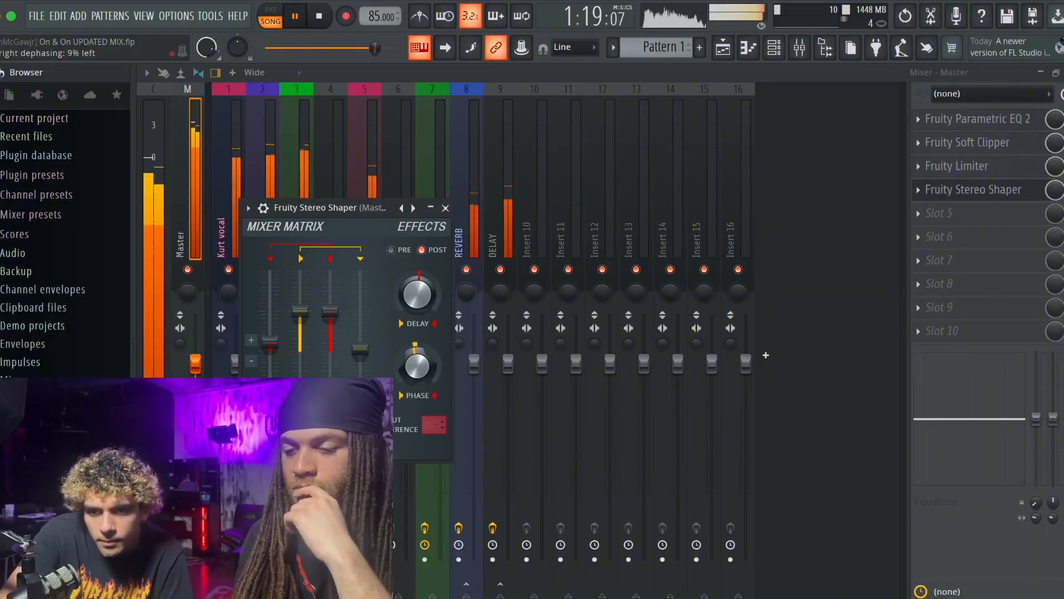
left_click_drag(417, 366, 417, 366)
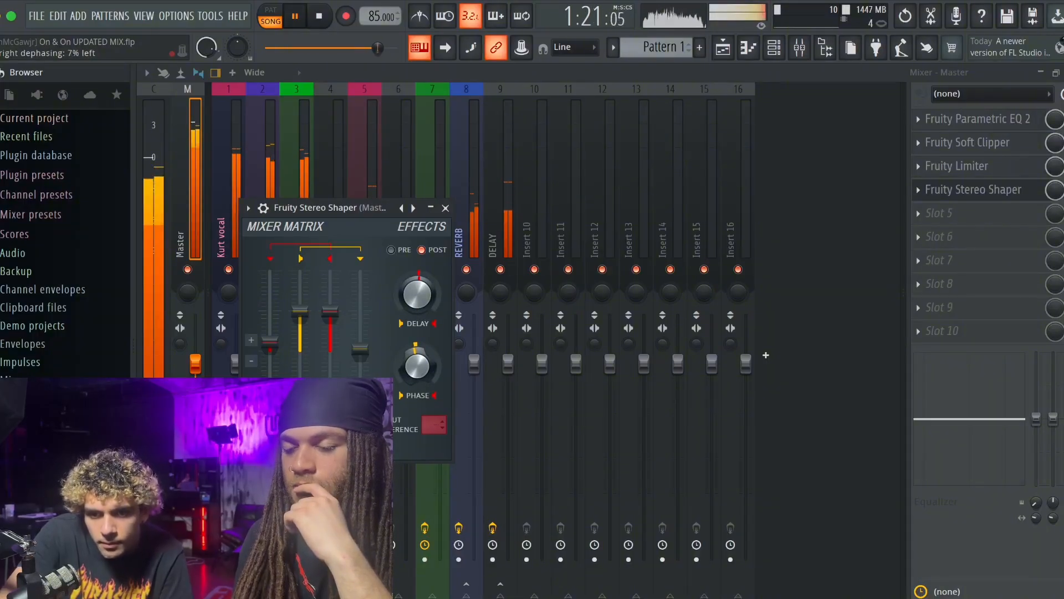
left_click(446, 207)
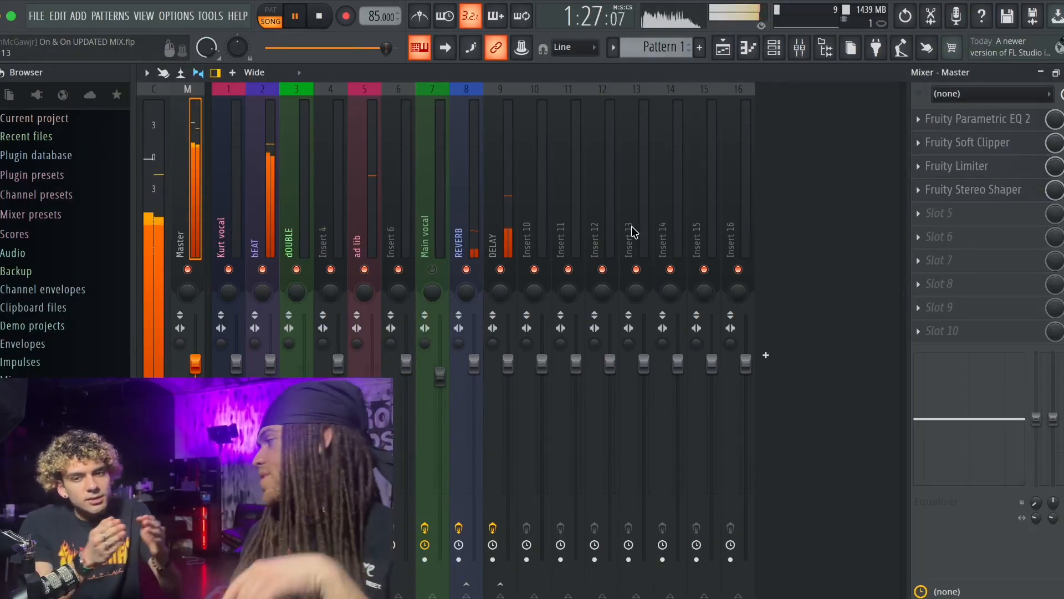
key("space")
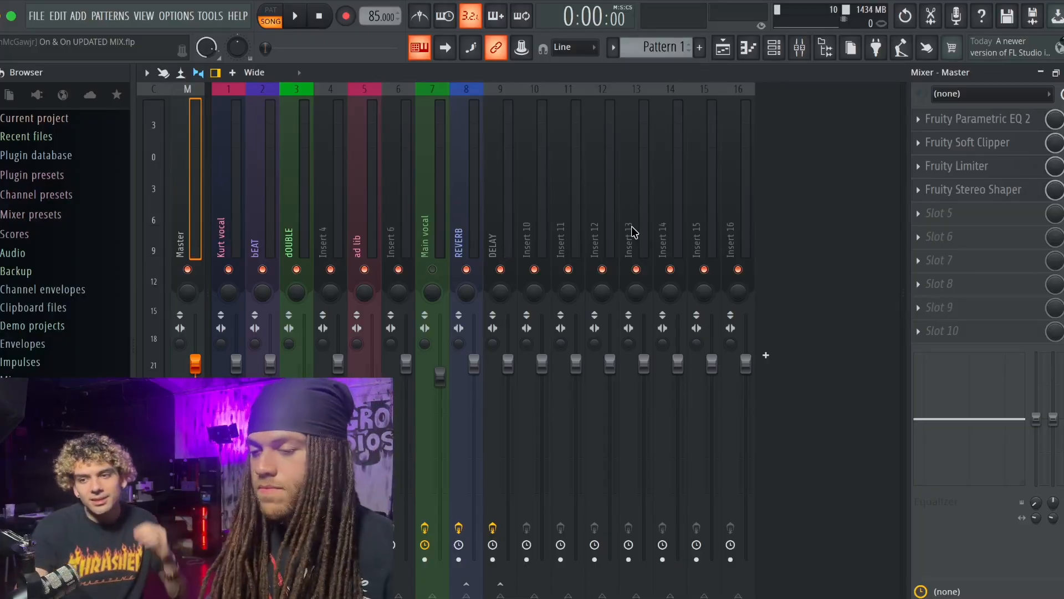
left_click(976, 193)
left_click(977, 193)
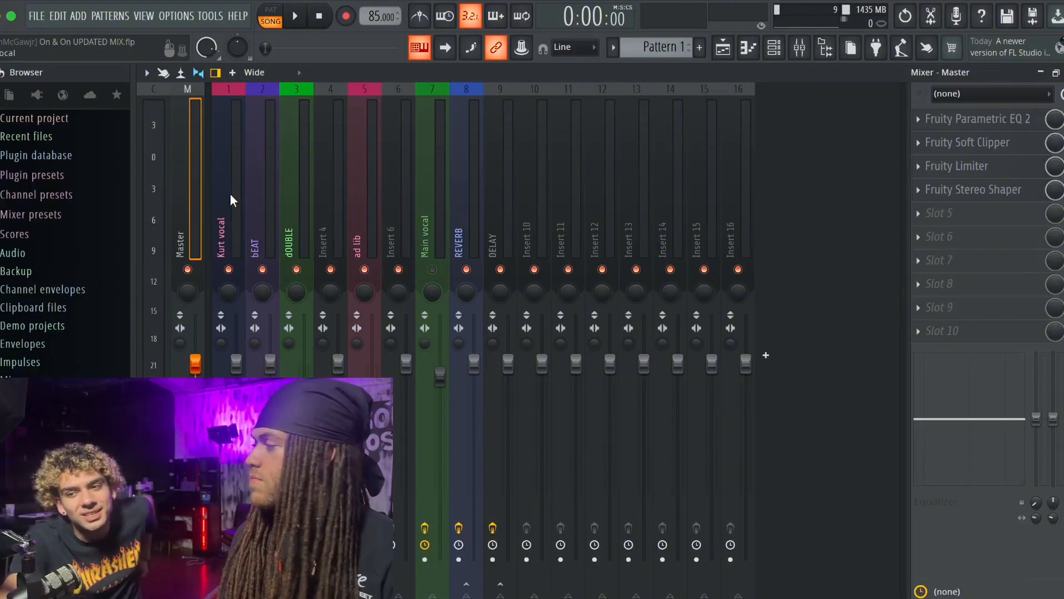
mouse_move(964, 189)
left_mouse_down()
mouse_move(963, 217)
mouse_move(964, 190)
left_mouse_up()
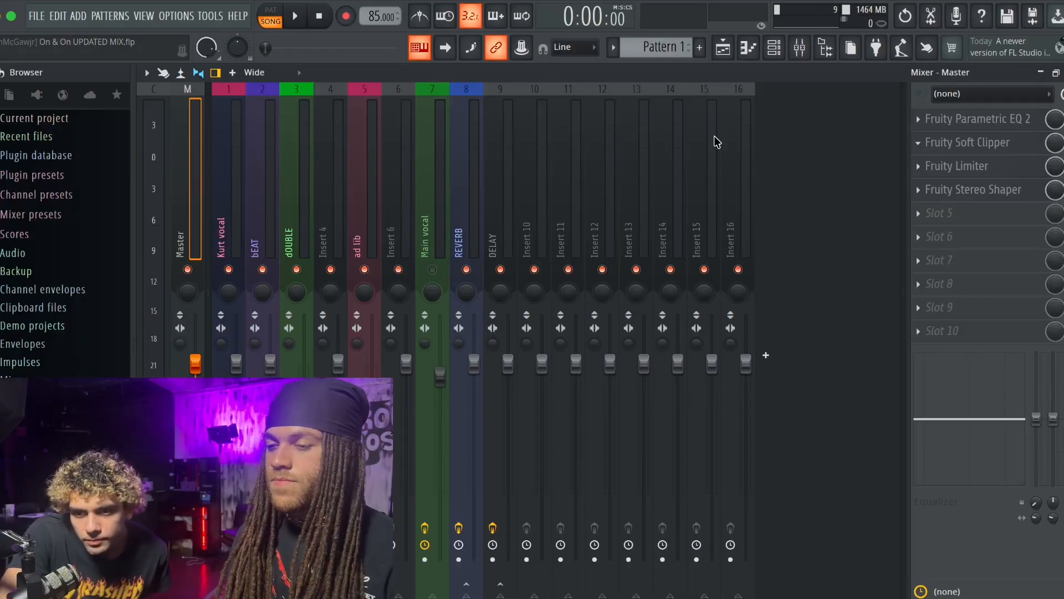
- Replace the Master's Soft Clipper with a Soft-type Fruity Compressor at -3.6 dB threshold, 2.0:1 ratio, 29.1 ms attack and 1 ms release
left_click_drag(506, 234, 506, 215)
left_click_drag(224, 199, 225, 213)
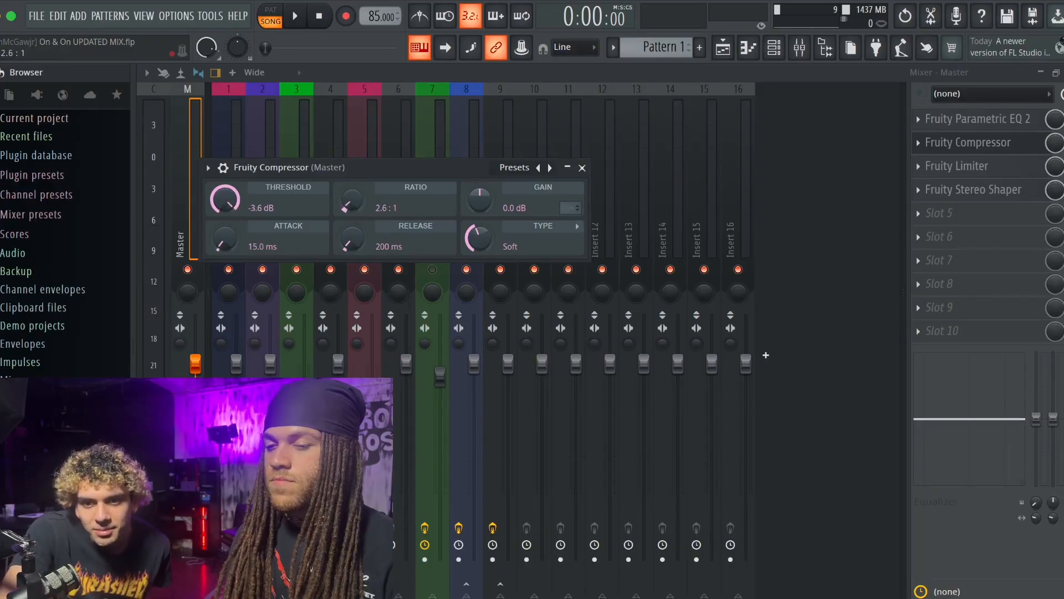
left_click_drag(267, 242, 236, 249)
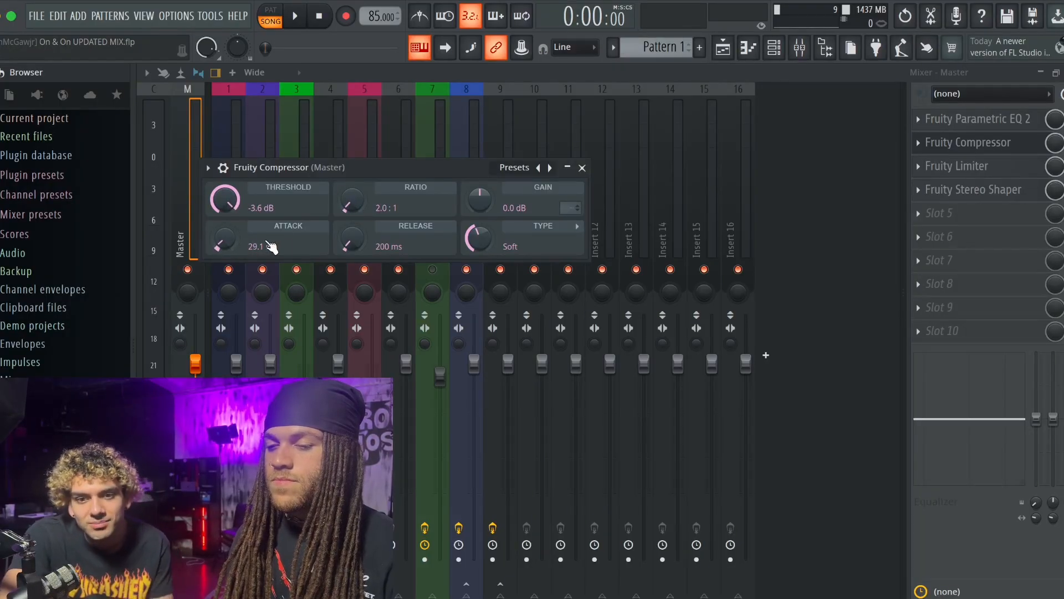
left_click_drag(346, 233, 352, 255)
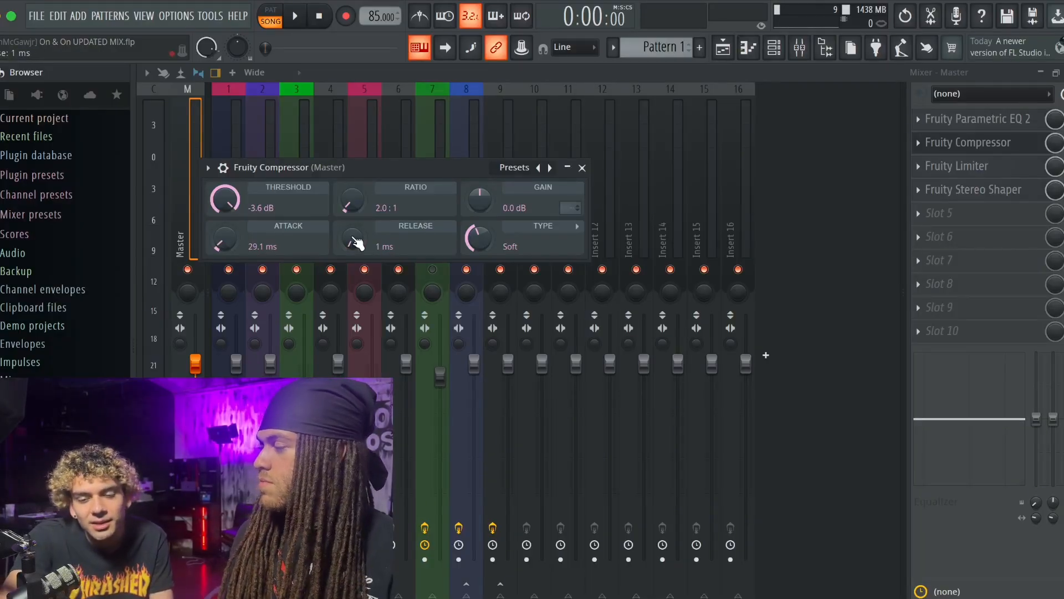
left_click(582, 168)
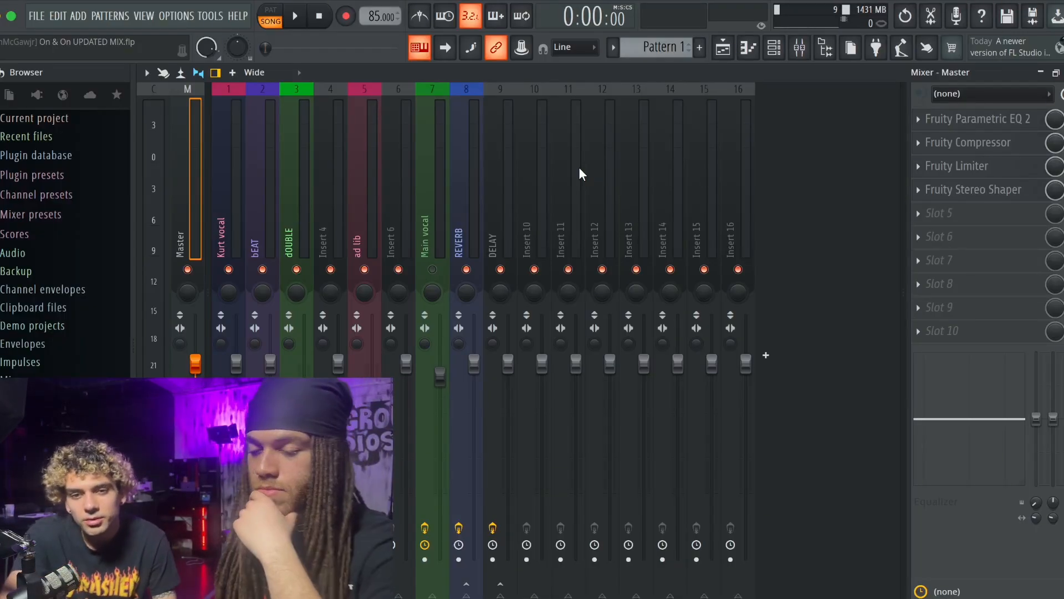
- Play the song from the beginning and replace the Master's Fruity Stereo Shaper with a Fruity Stereo Enhancer
left_click(228, 175)
left_click(191, 166)
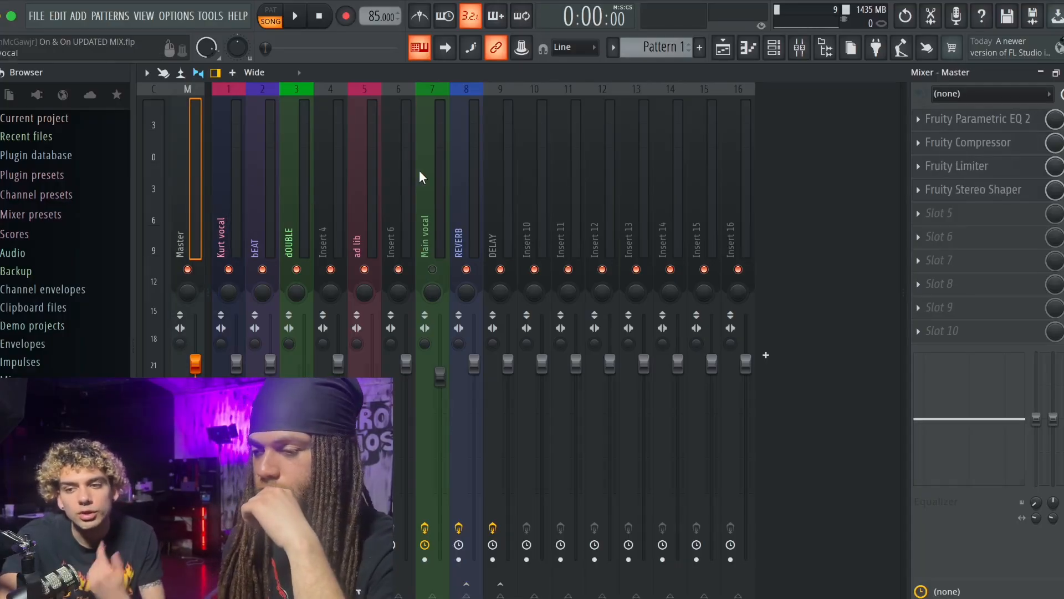
key("space")
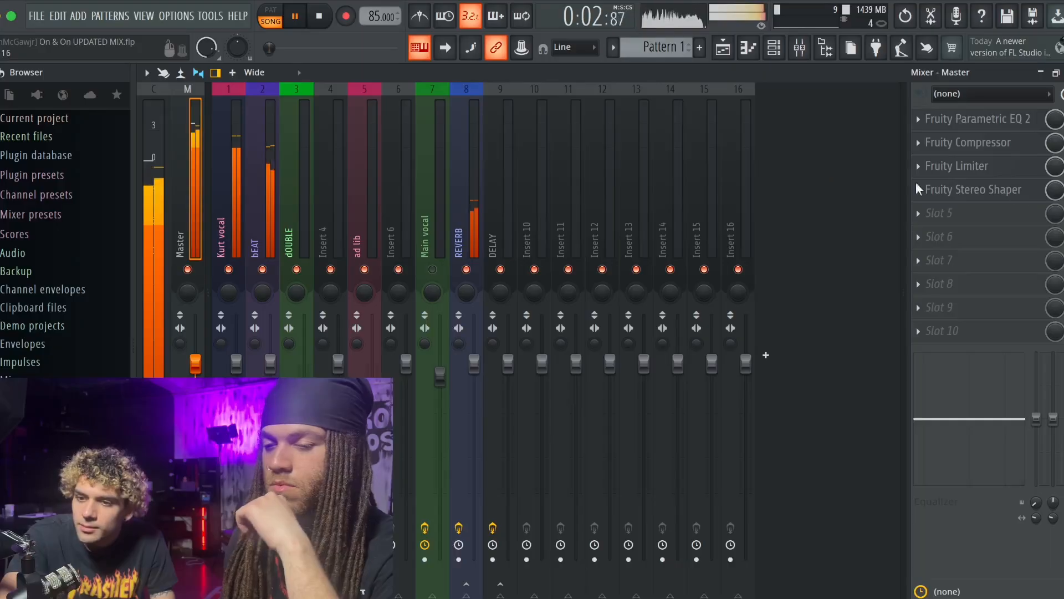
left_click(992, 191)
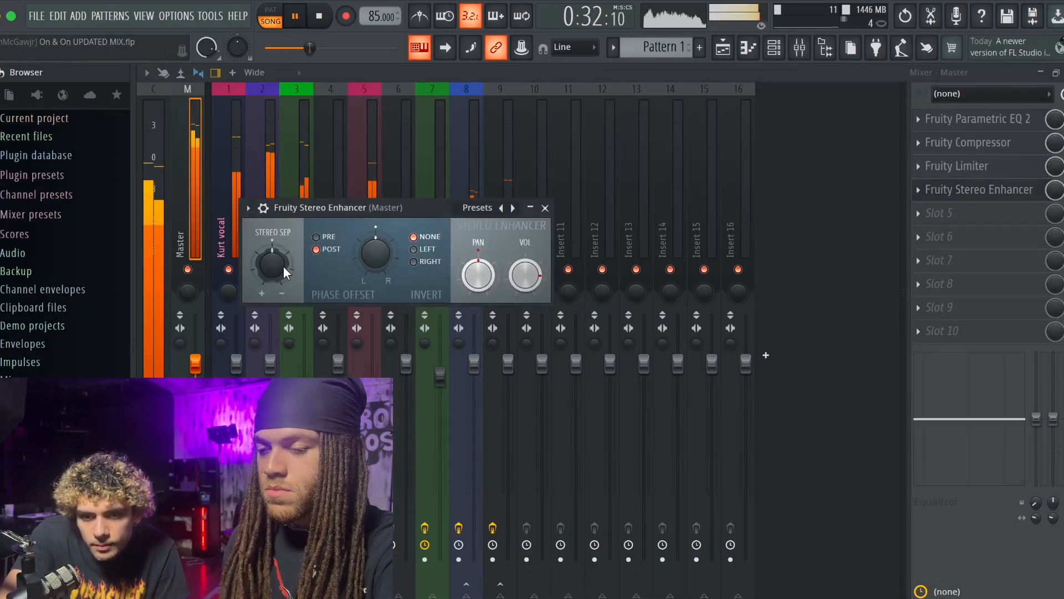
- Slightly widen the stereo separation and nudge the phase offset to the right in the Master's Fruity Stereo Enhancer, and stop playback
left_click_drag(284, 265, 284, 260)
left_click_drag(375, 253, 375, 250)
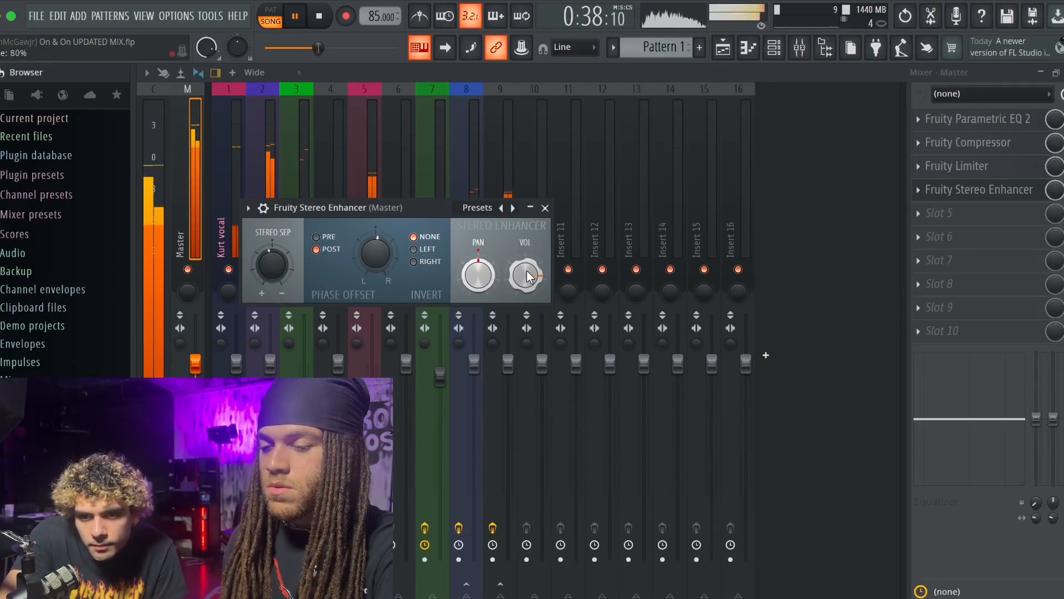
left_click(546, 208)
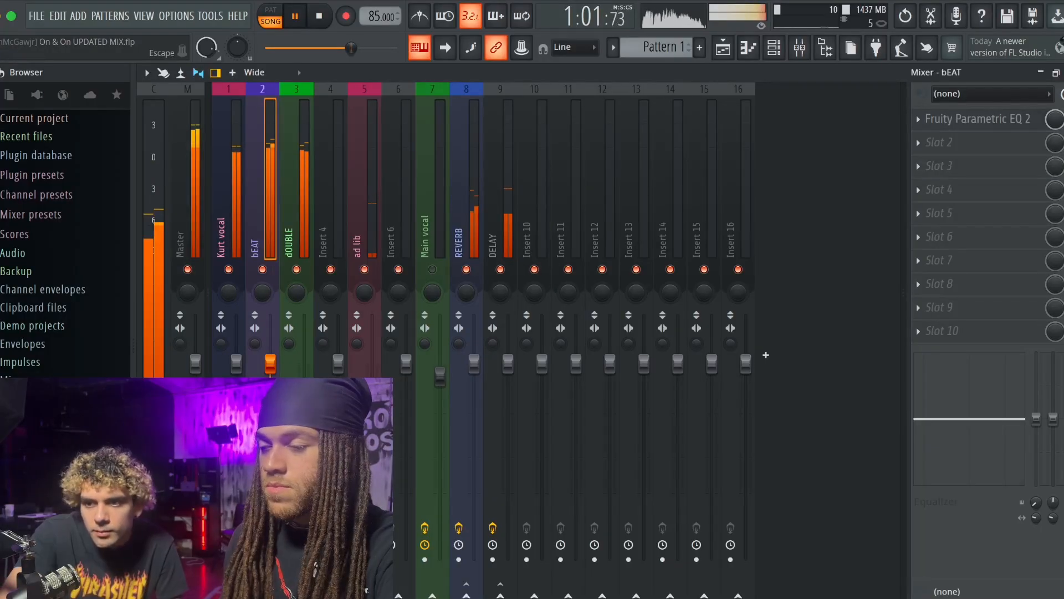
key("F5")
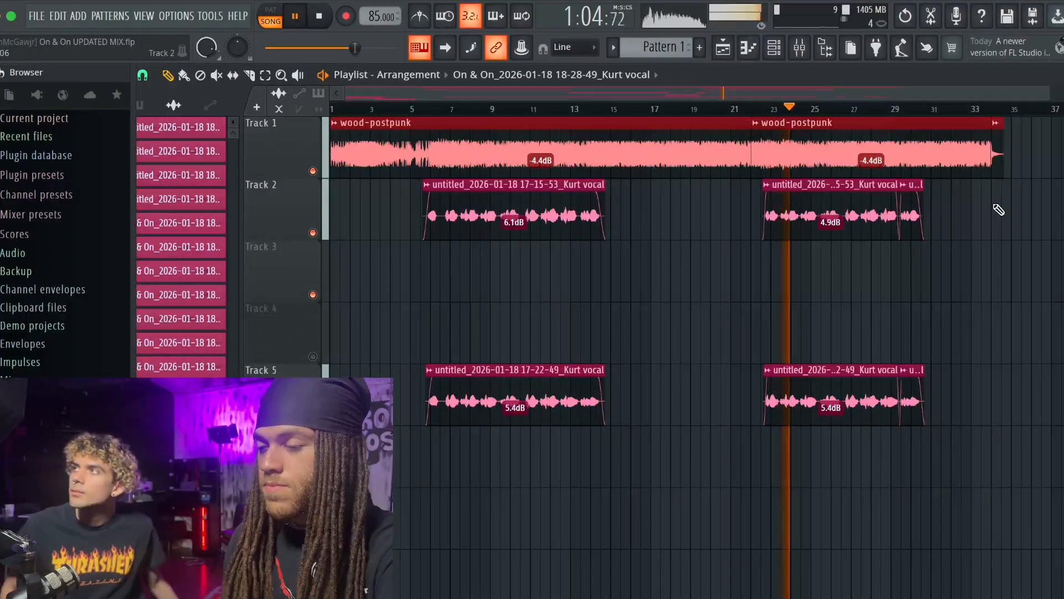
key("space")
- Review the effect chains of the lead vocal, dOUBLE and ad lib tracks and check Insert 10 during a short playback
key("F9")
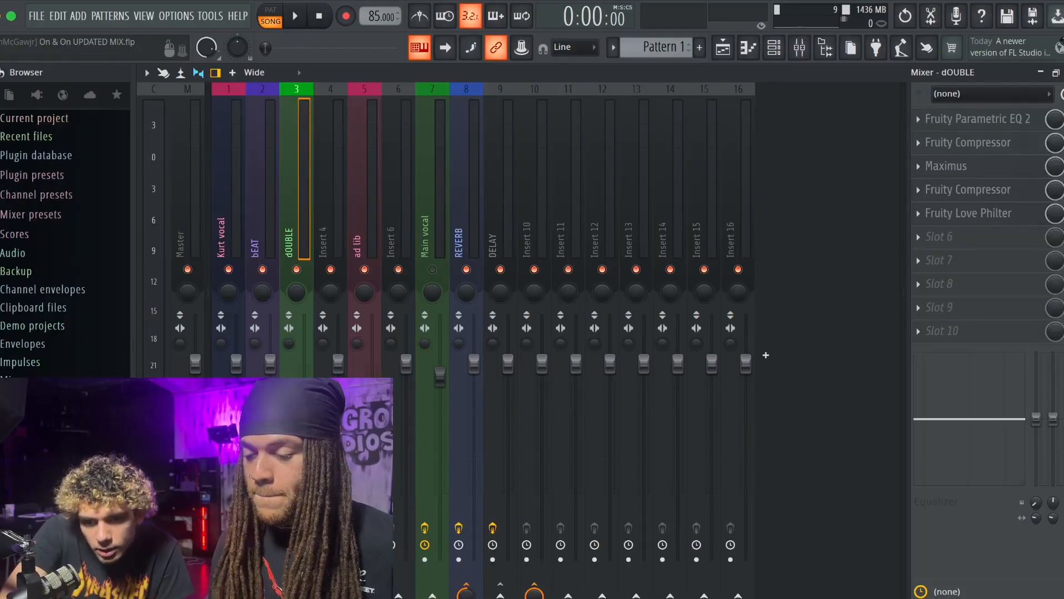
left_click(224, 218)
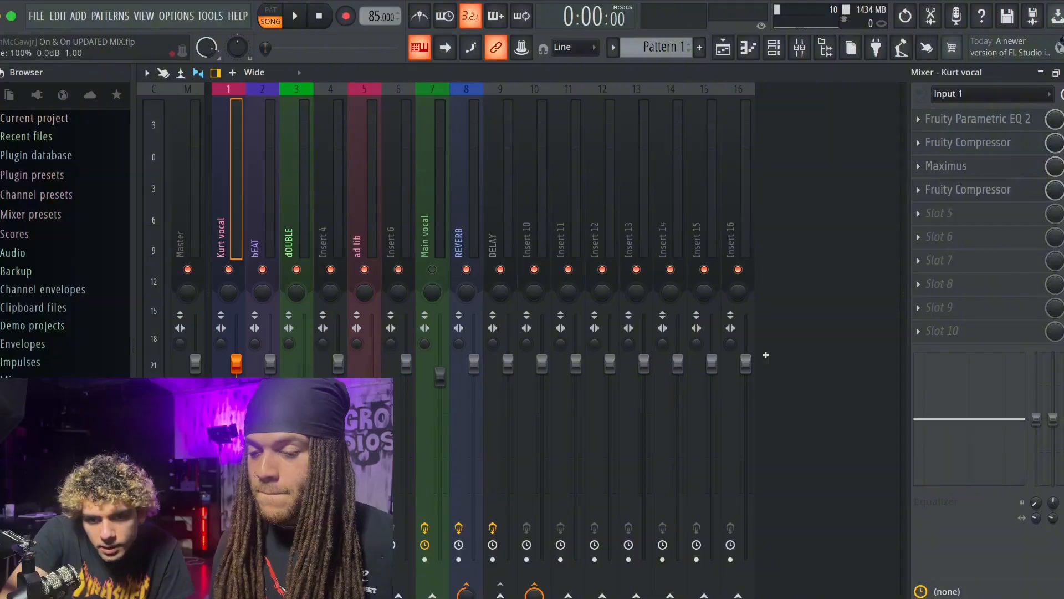
left_click(310, 224)
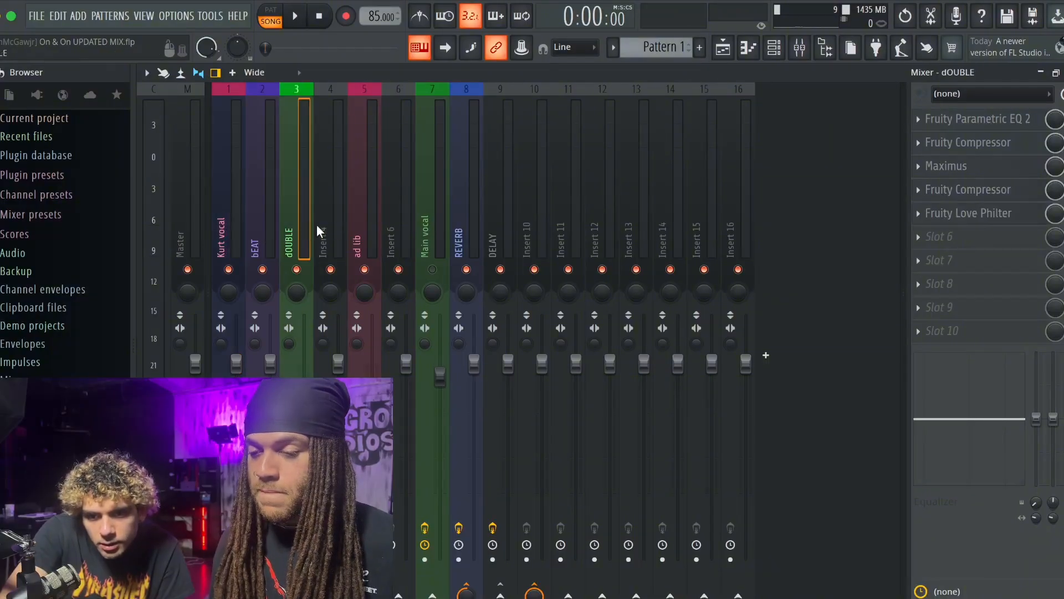
left_click(346, 221)
left_click(367, 221)
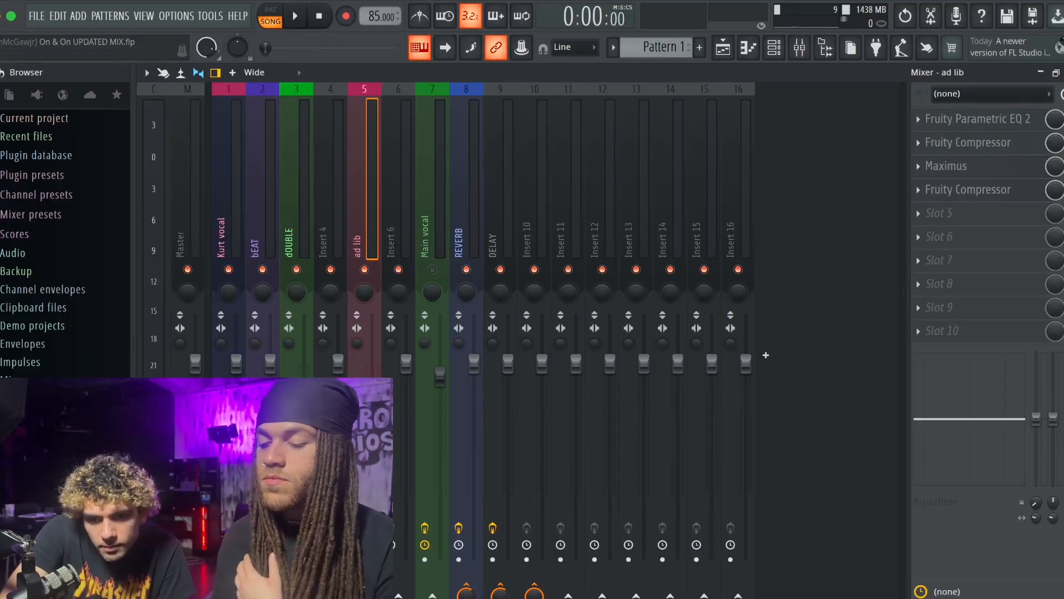
key("space")
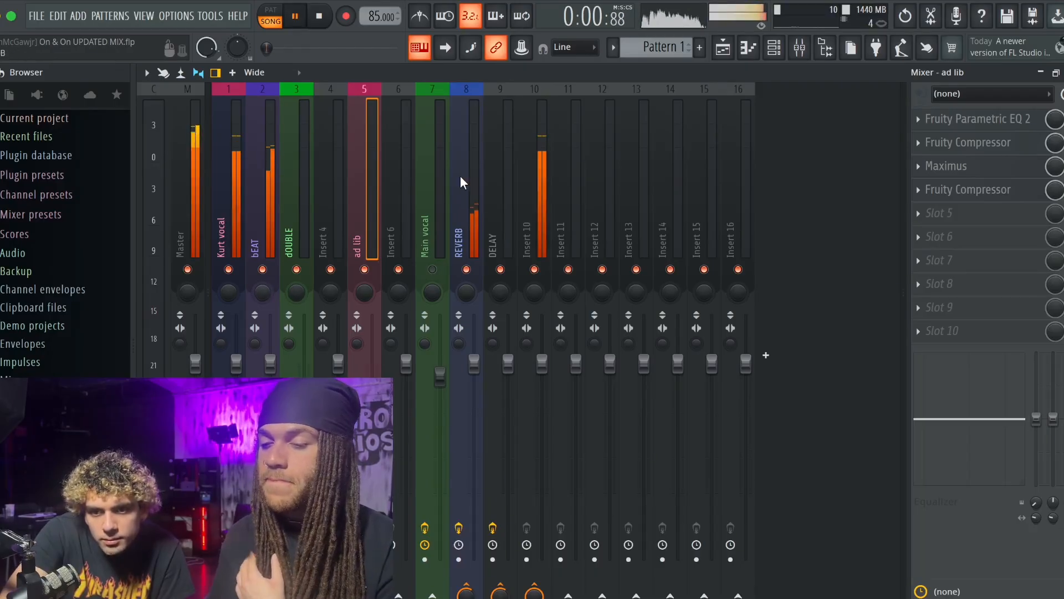
left_click(530, 171)
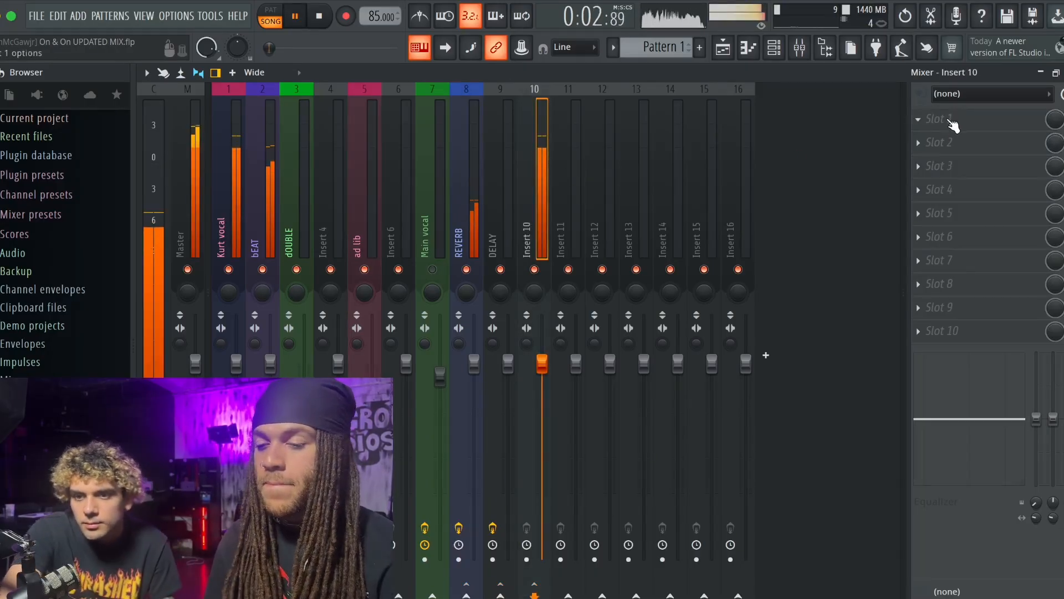
key("space")
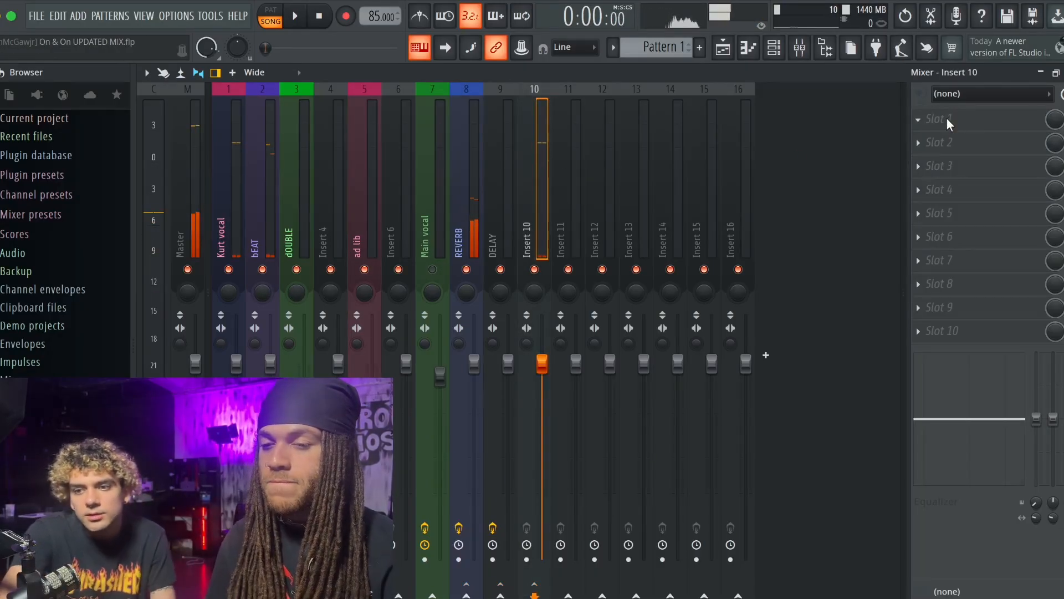
- Add a Fruity Parametric EQ 2 to Insert 10 with slight boosts on bands 3, 6 and 7 and a slight cut on band 5
left_click(737, 130)
left_click_drag(546, 359, 589, 348)
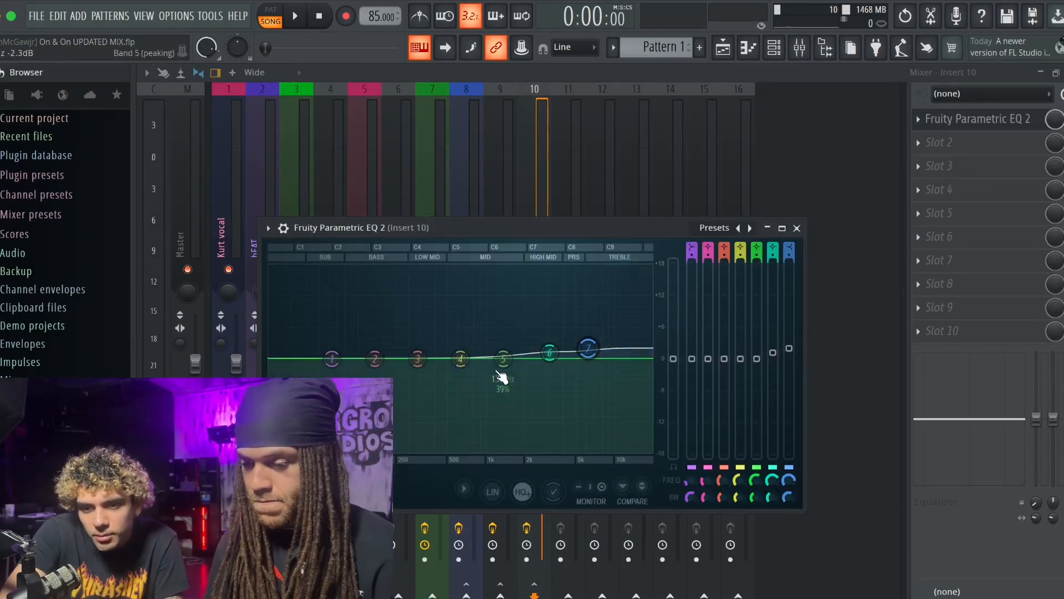
left_click_drag(504, 358, 500, 365)
left_click_drag(418, 358, 418, 352)
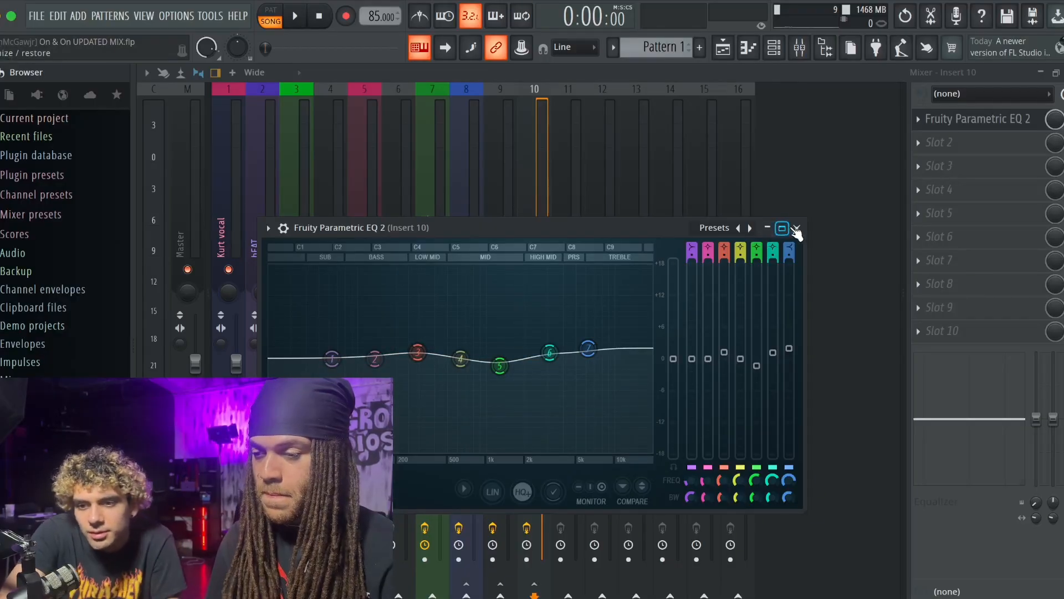
left_click(797, 228)
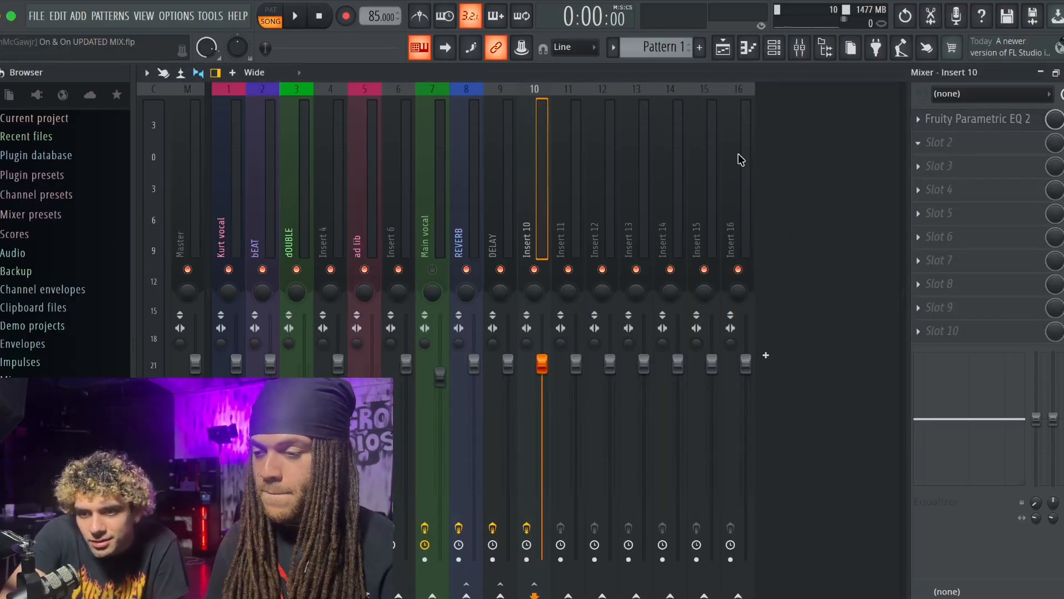
- Add a Medium-type Fruity Compressor to Insert 10's second slot with a -6.4 dB threshold and 2.3:1 ratio
left_click(770, 183)
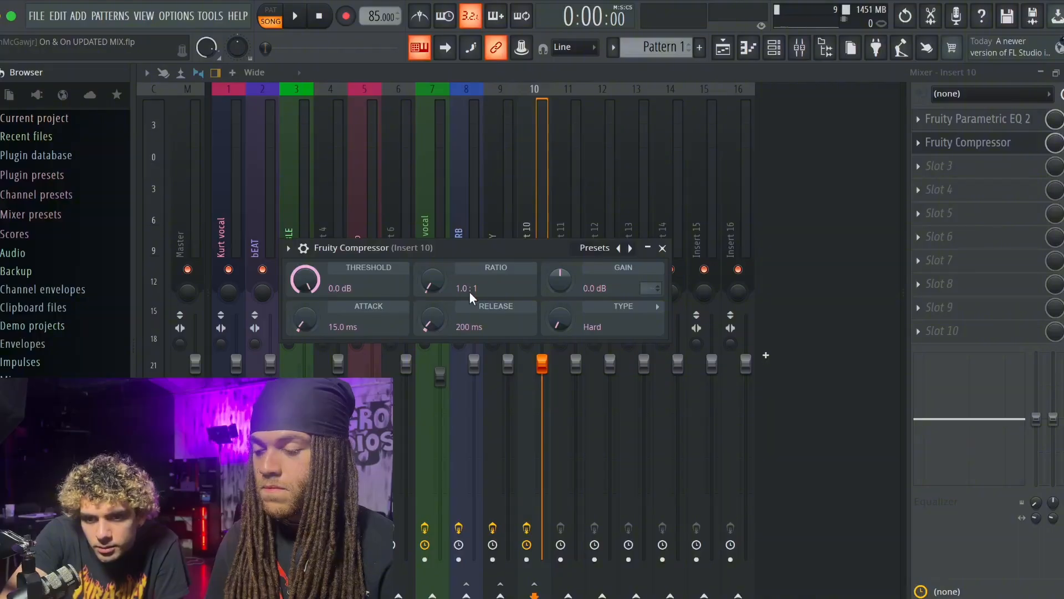
left_click_drag(561, 318, 561, 304)
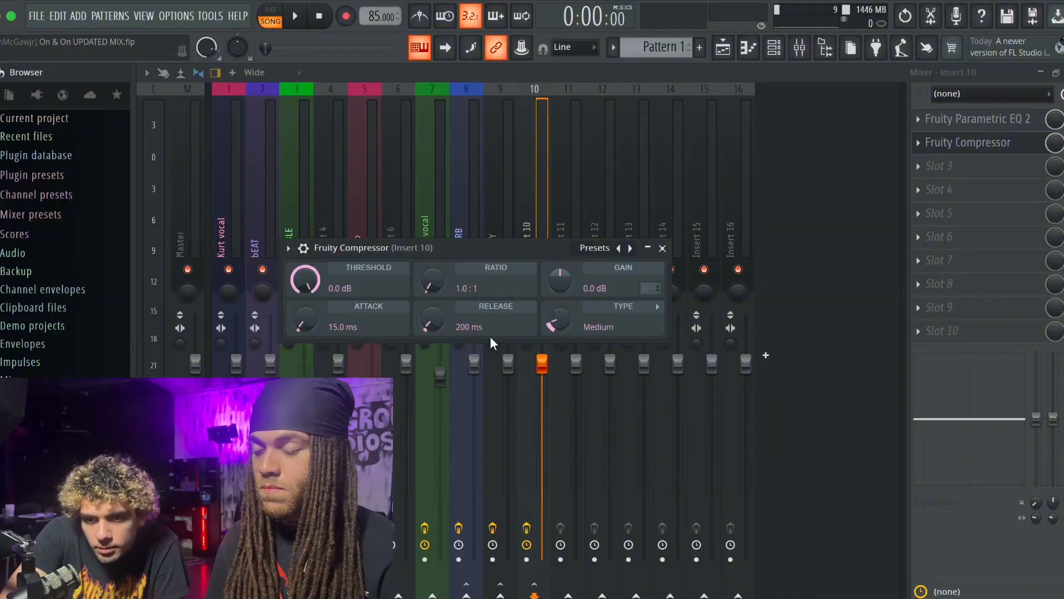
left_click_drag(306, 280, 305, 292)
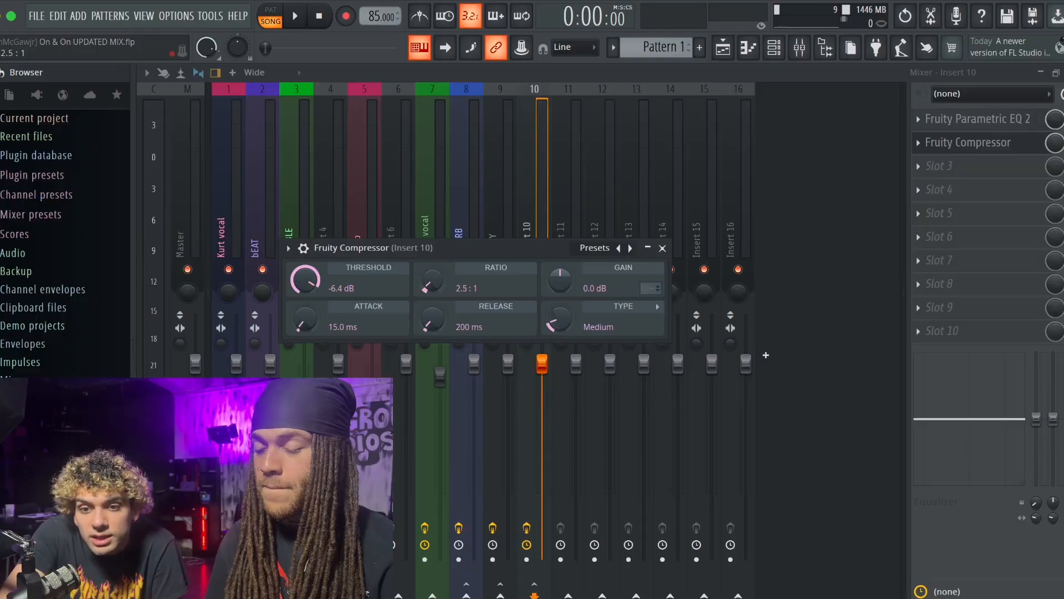
left_click(663, 248)
- Play the song, lower the threshold of Insert 10's compressor to -7.0 dB, and stop playback
key("space")
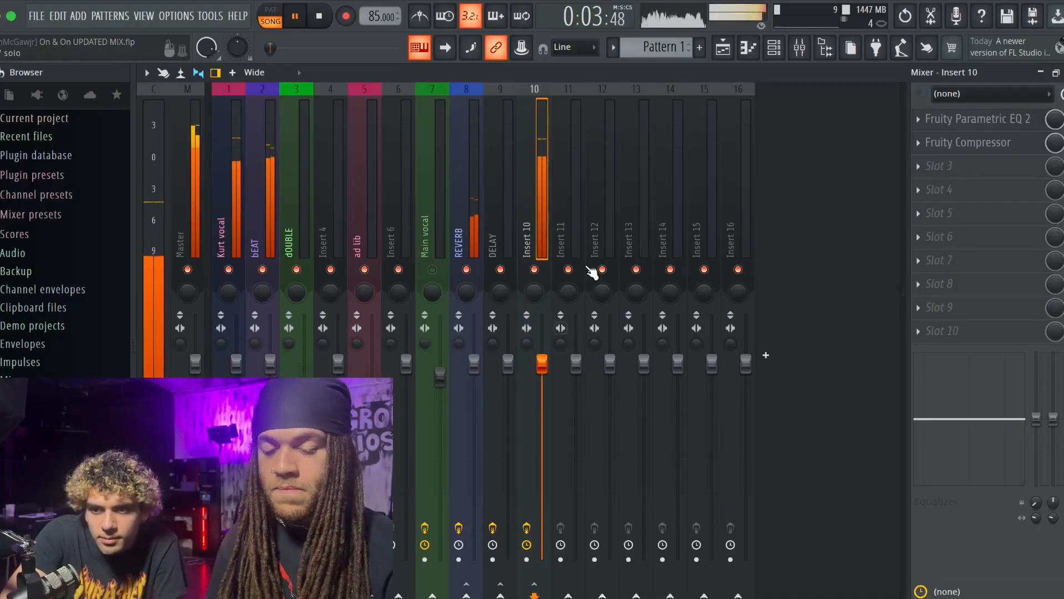
left_click(958, 143)
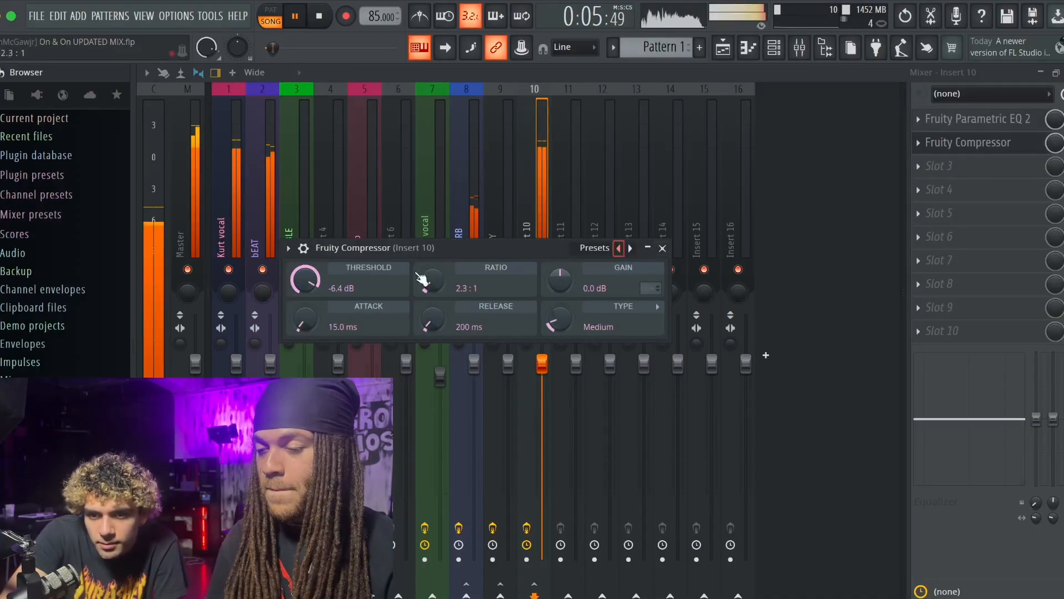
left_click_drag(323, 285, 323, 290)
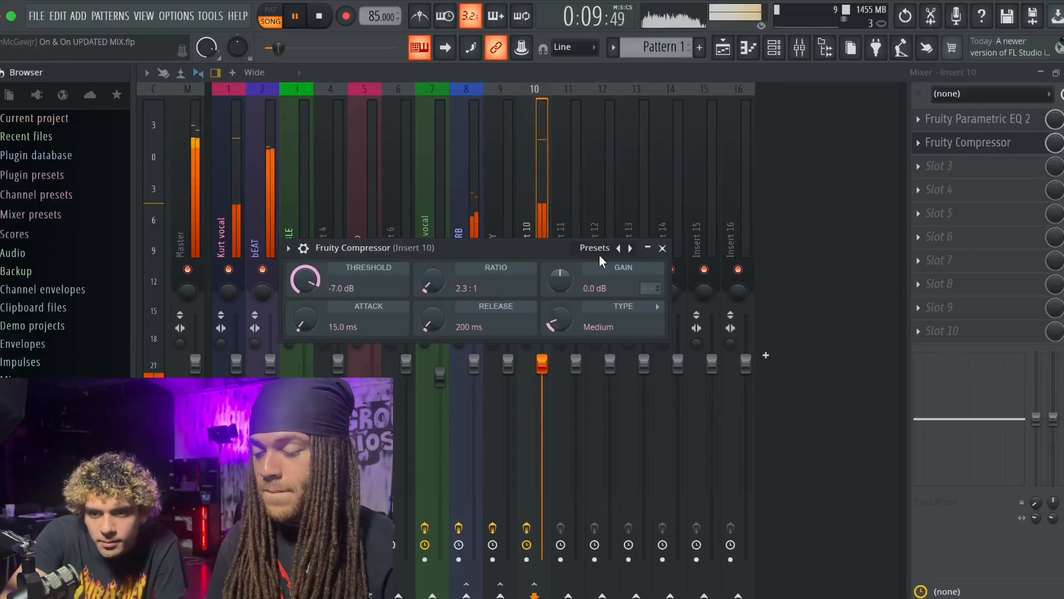
left_click(662, 248)
left_click(501, 217)
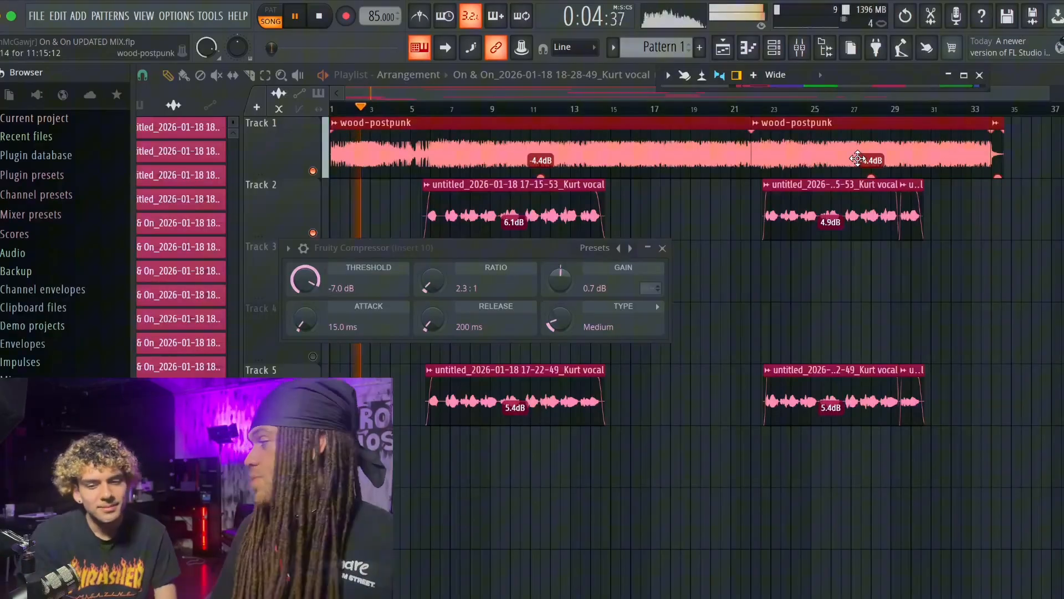
key("space")
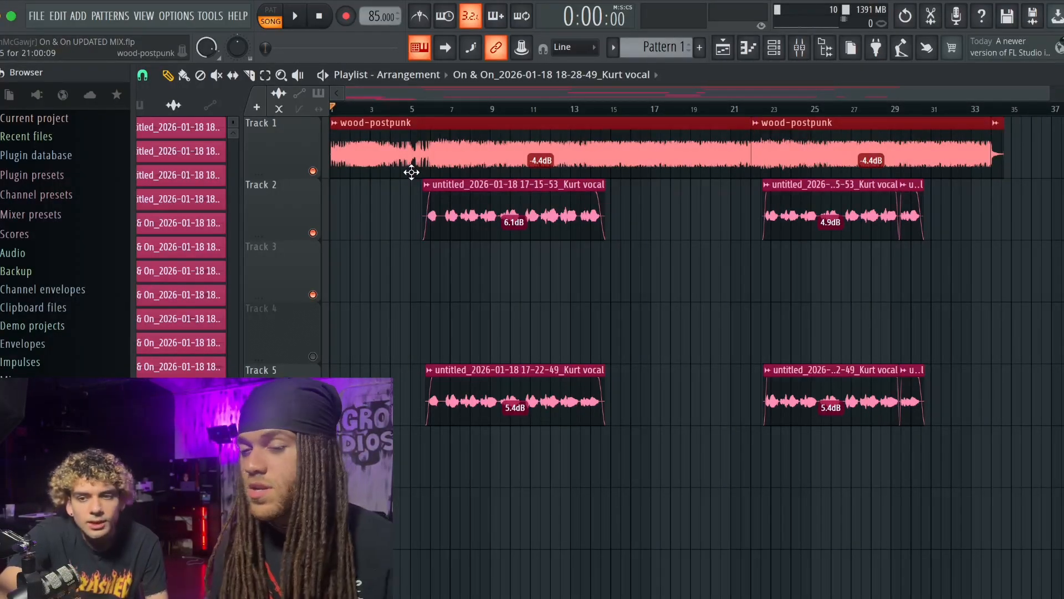
- Review the effect slots of the REVERB, DELAY, Main vocal, Insert 4 and Master tracks in the mixer
left_click(800, 47)
left_click(456, 174)
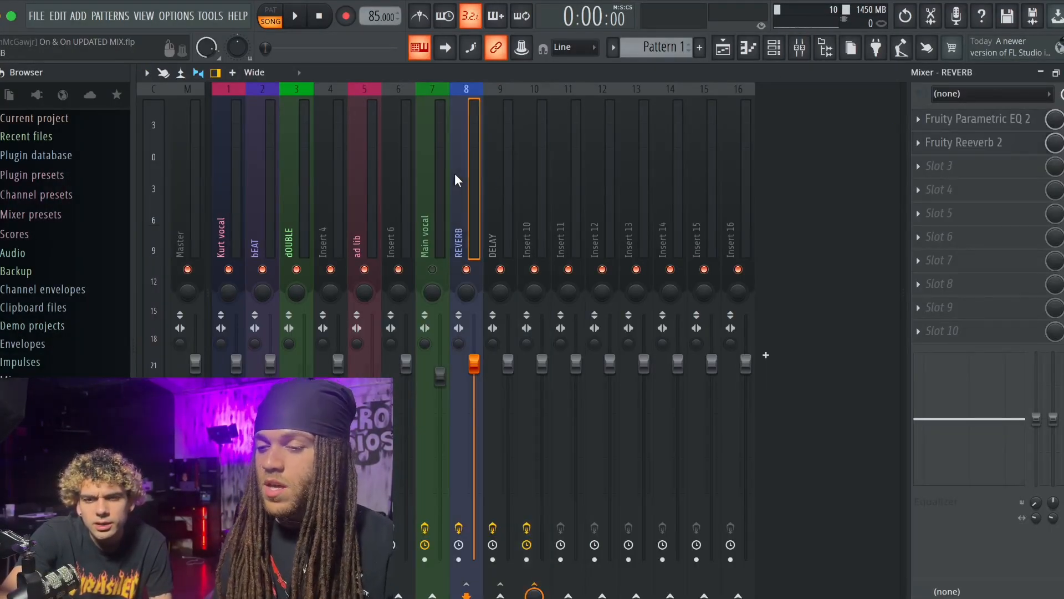
left_click(502, 175)
left_click(426, 180)
left_click(338, 176)
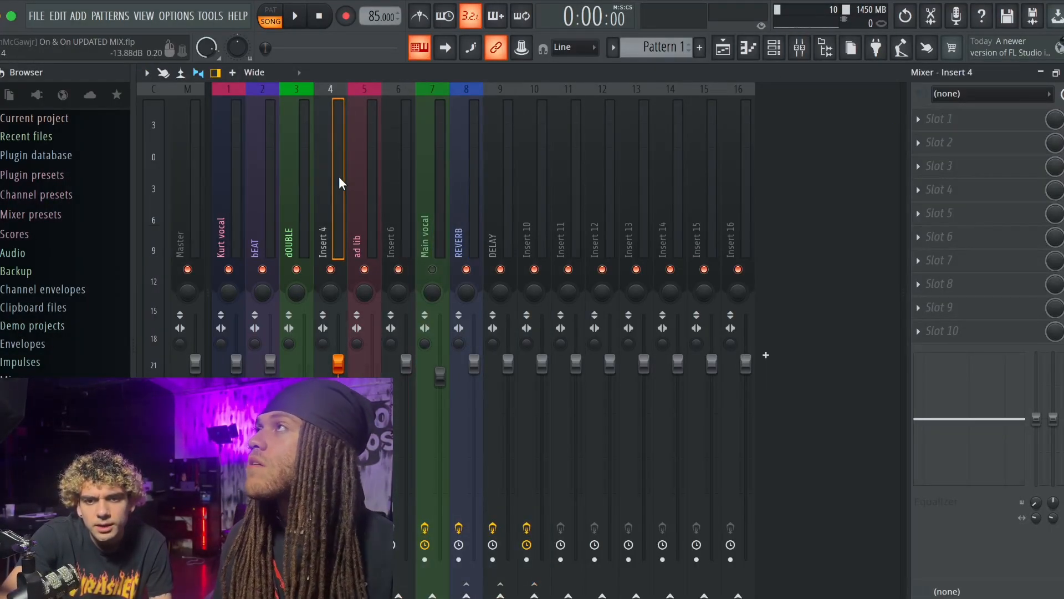
left_click(202, 186)
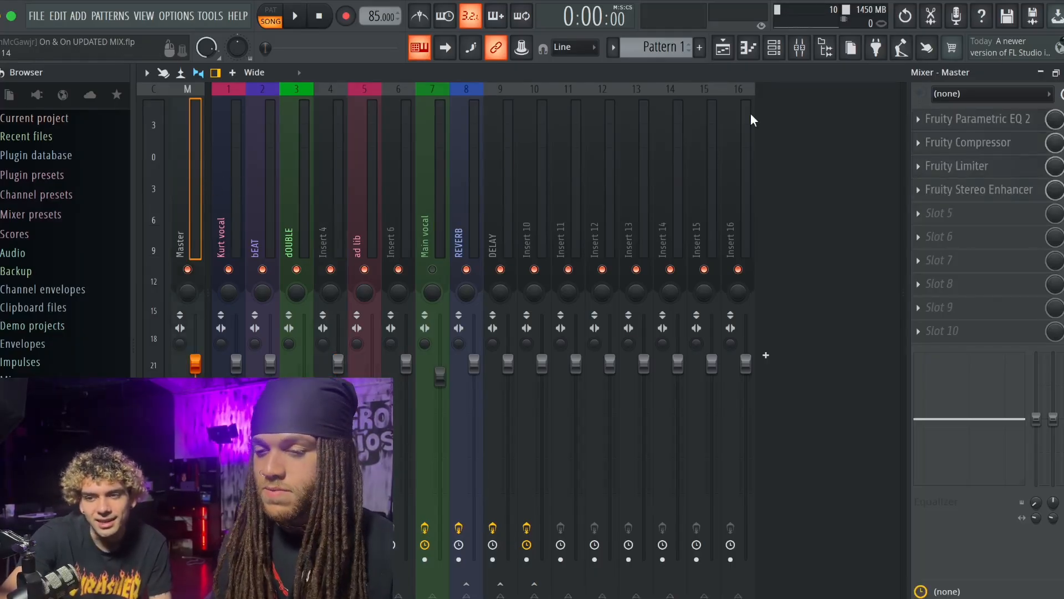
left_click(1043, 74)
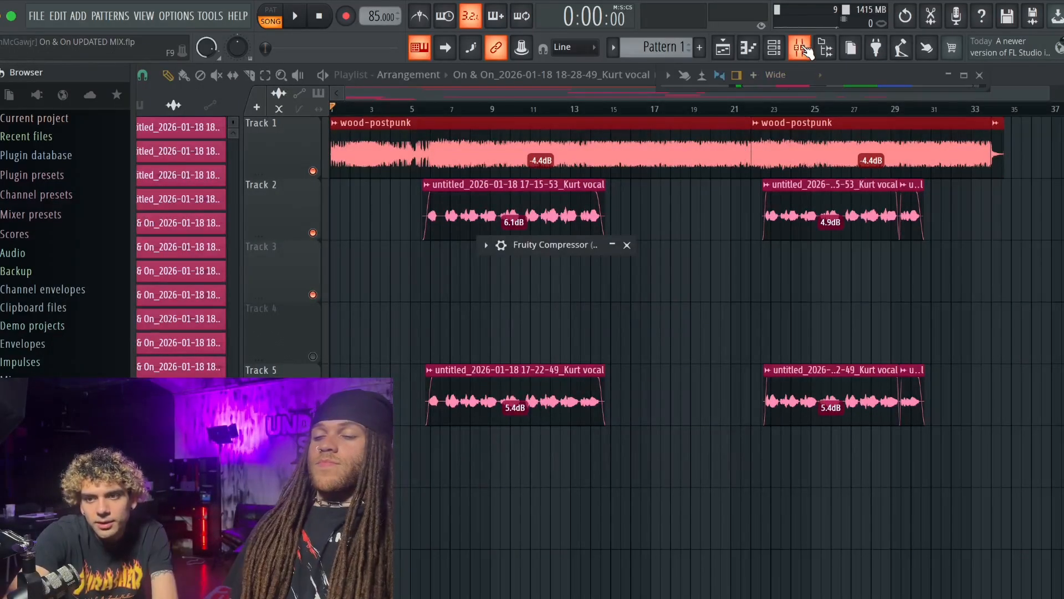
left_click(964, 75)
- Shift band 6 of the lead vocal's Fruity Parametric EQ 2 to 4629 Hz and close the equalizer
left_click(235, 182)
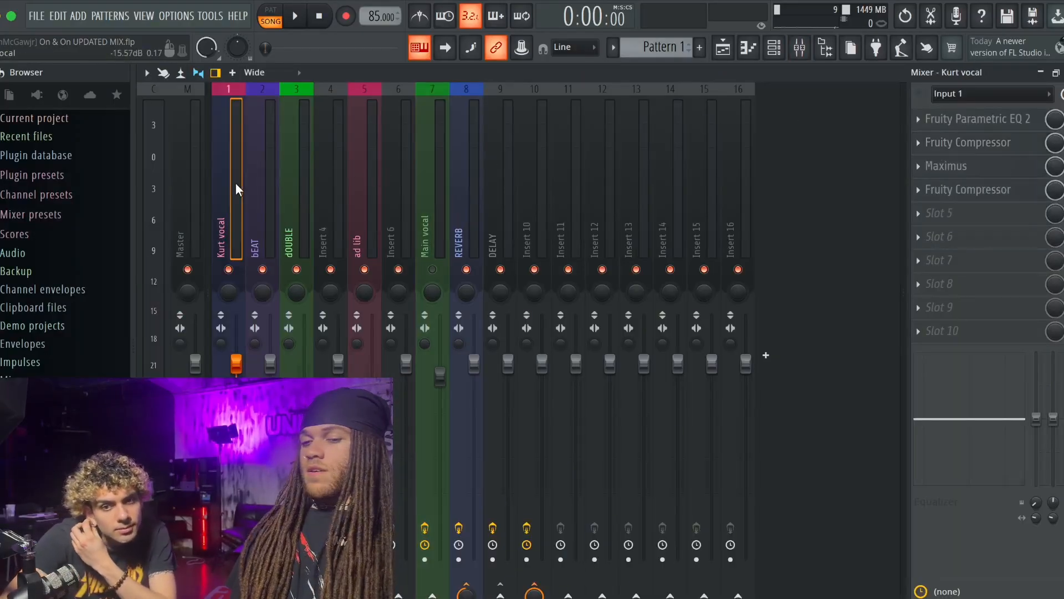
left_click(979, 119)
mouse_move(405, 205)
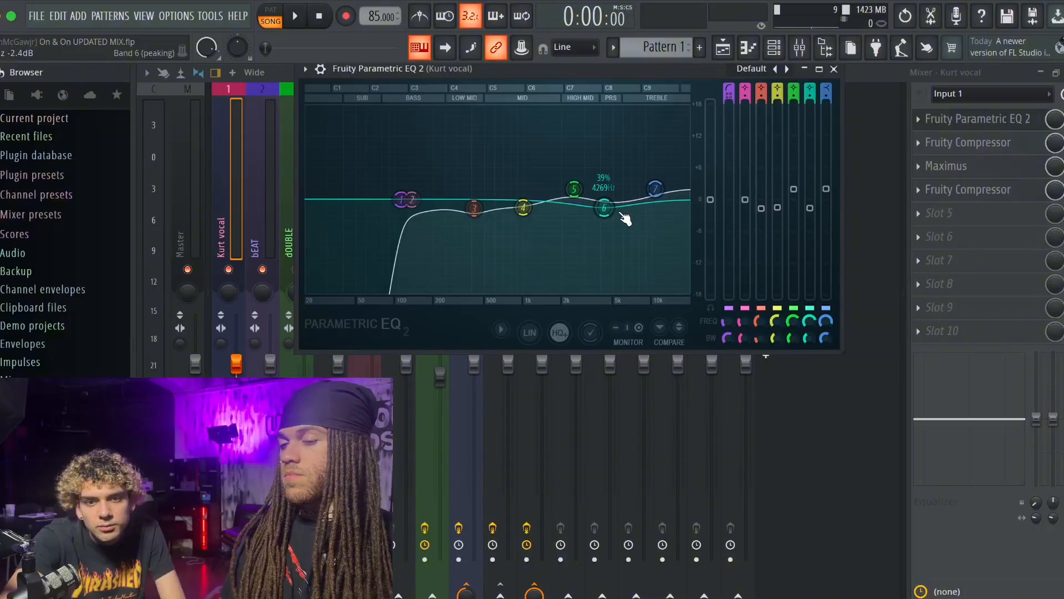
left_click_drag(604, 208, 608, 209)
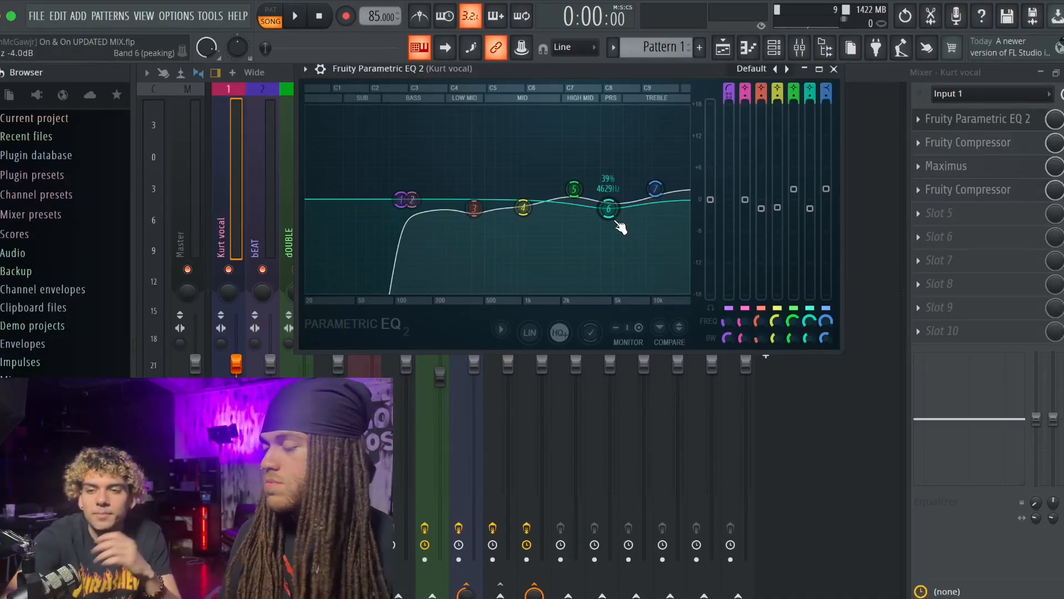
left_click_drag(659, 189, 660, 191)
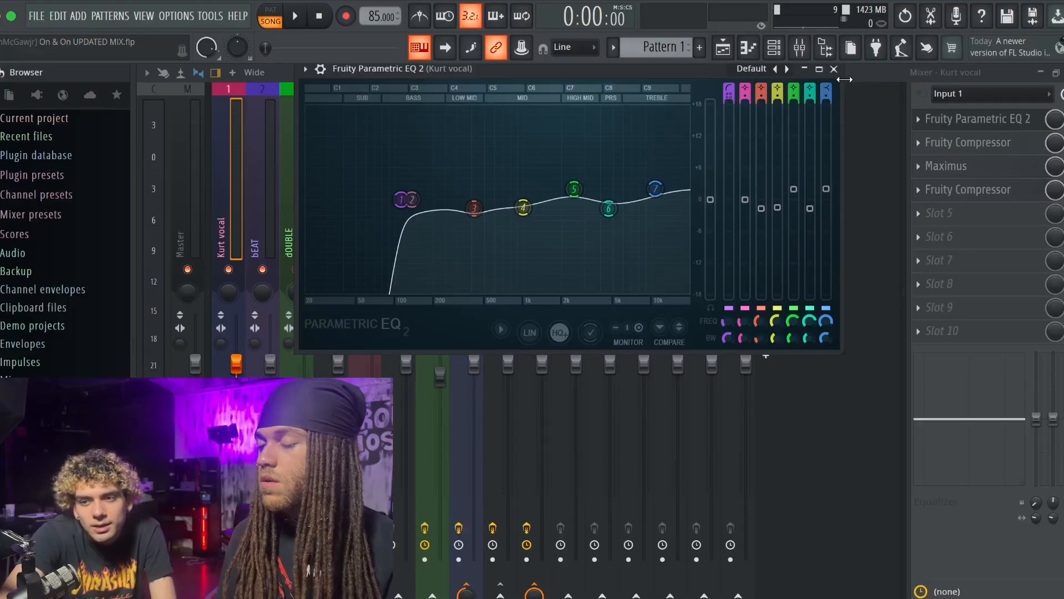
left_click(834, 68)
- Examine the settings of the lead vocal's first and second Fruity Compressors, and bring up the REVERB track's effect chain
left_click(970, 140)
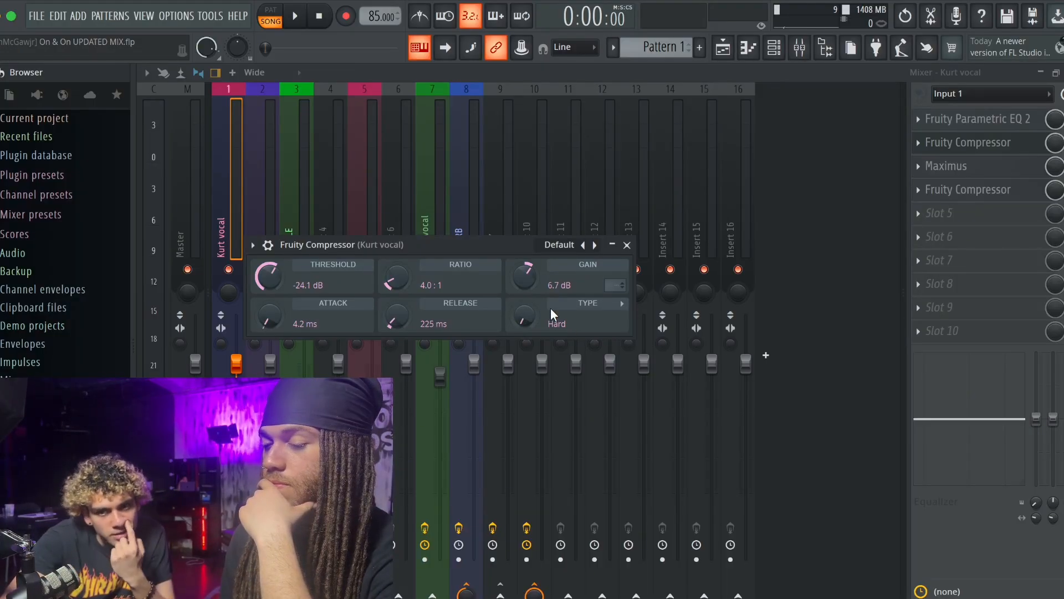
mouse_move(532, 317)
left_mouse_down()
mouse_move(532, 308)
mouse_move(532, 317)
left_mouse_up()
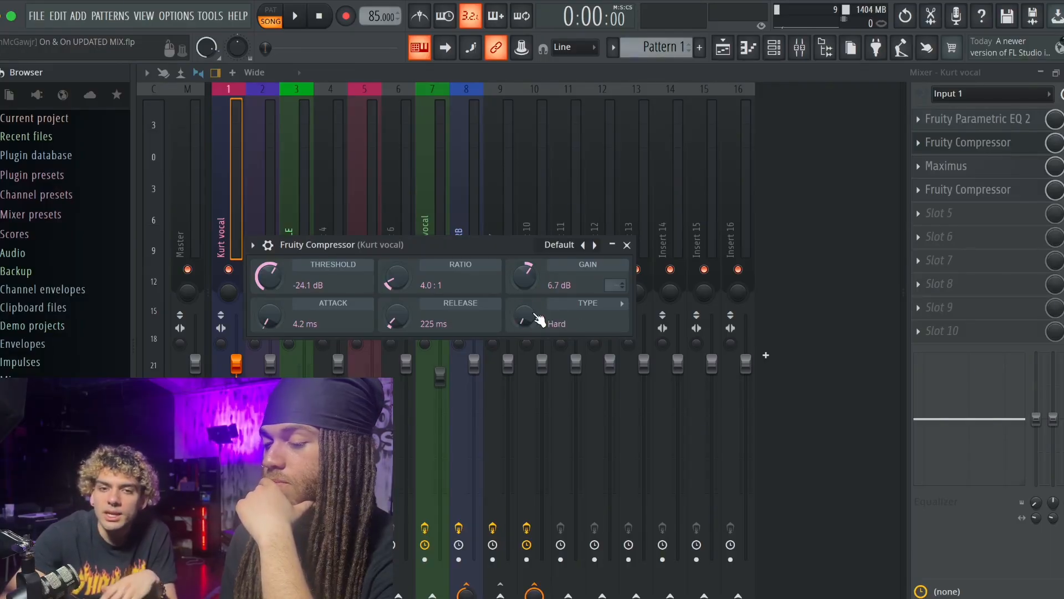
left_click(628, 245)
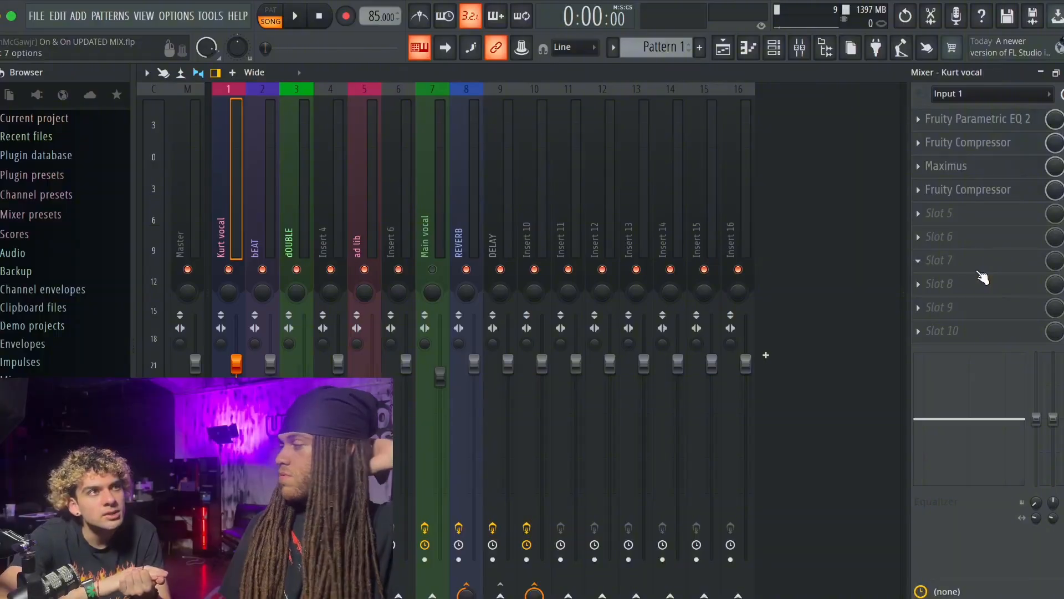
left_click(962, 143)
left_click(969, 142)
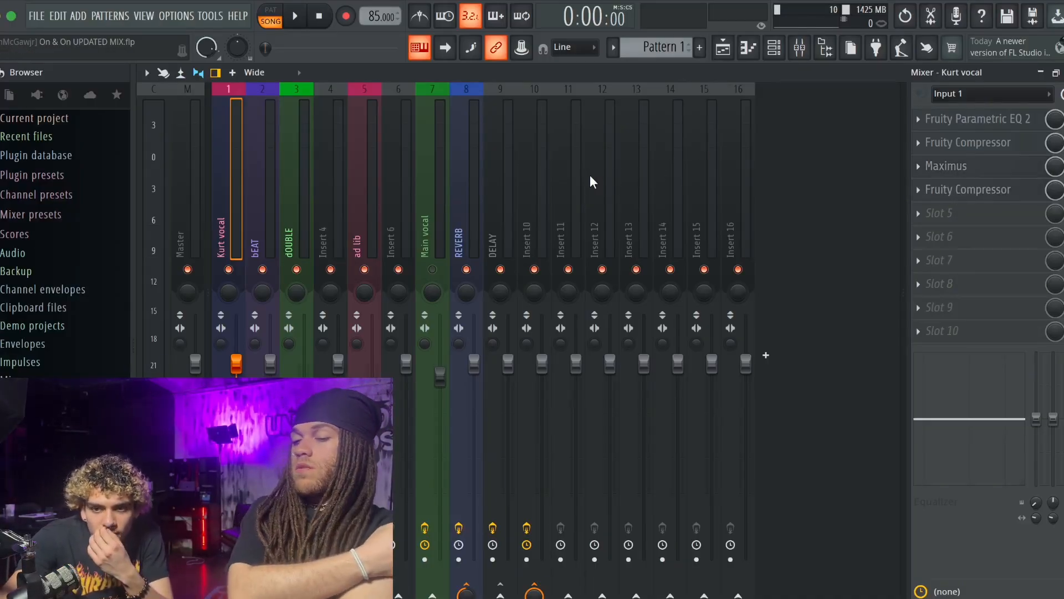
left_click(942, 190)
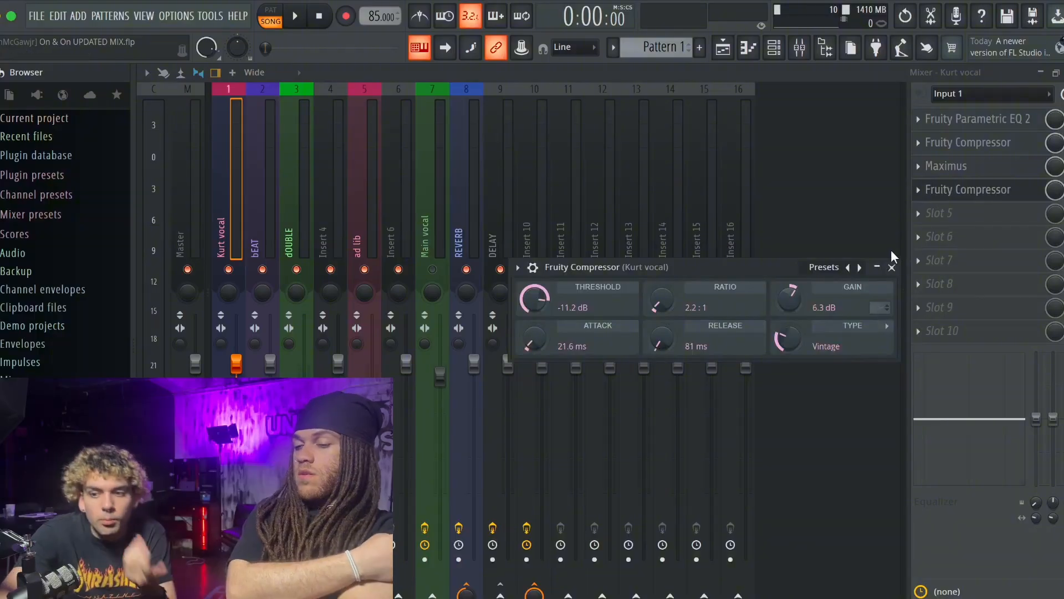
left_click(892, 267)
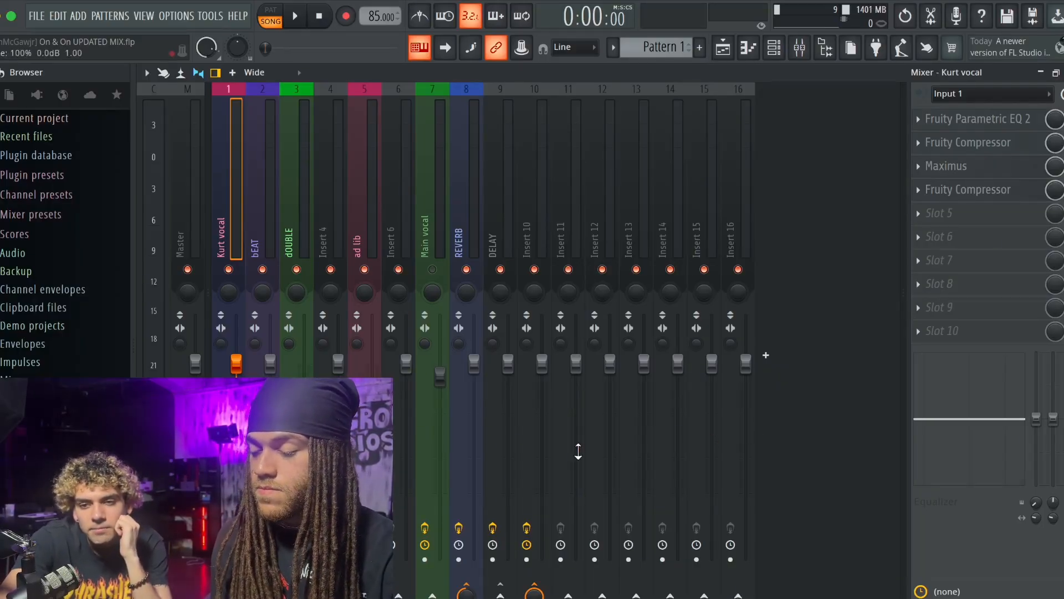
left_click(461, 221)
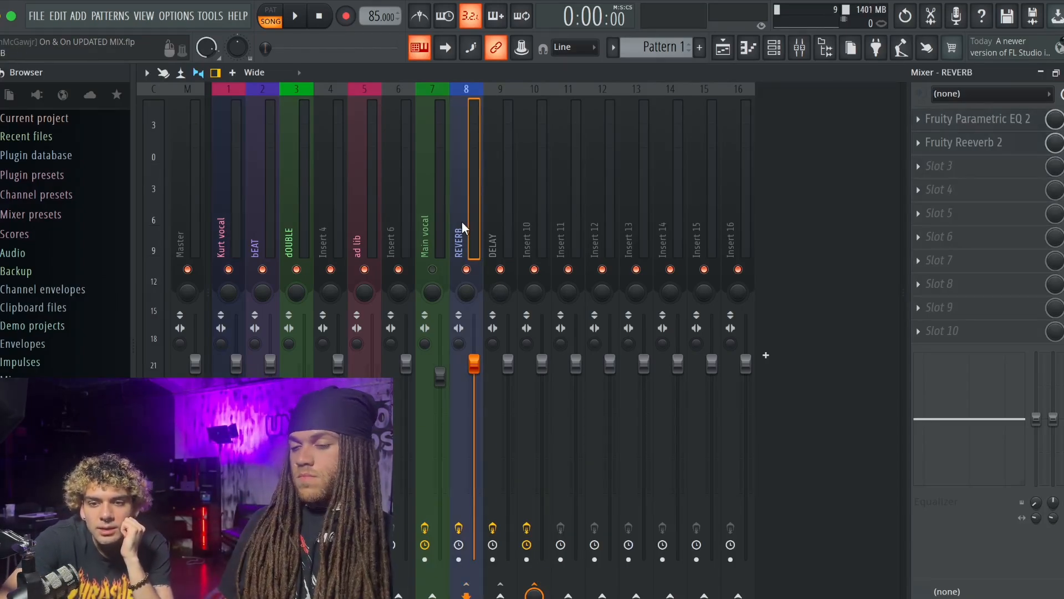
- Examine the REVERB track's Fruity Parametric EQ 2 and its Fruity Reeverb 2 settings, and close the reverb
left_click(997, 119)
left_click(998, 143)
left_click(996, 124)
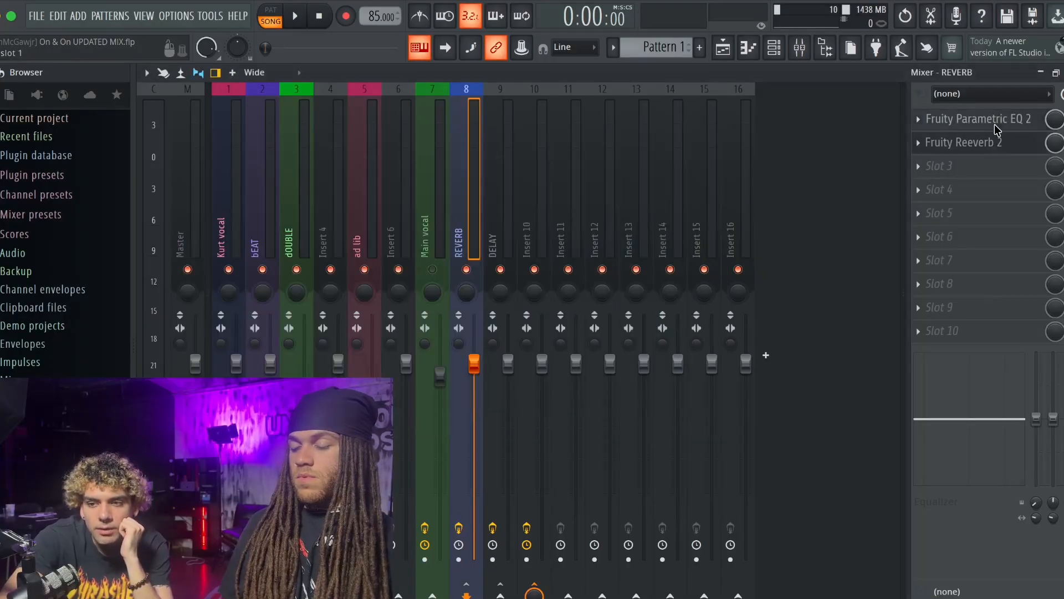
left_click(992, 143)
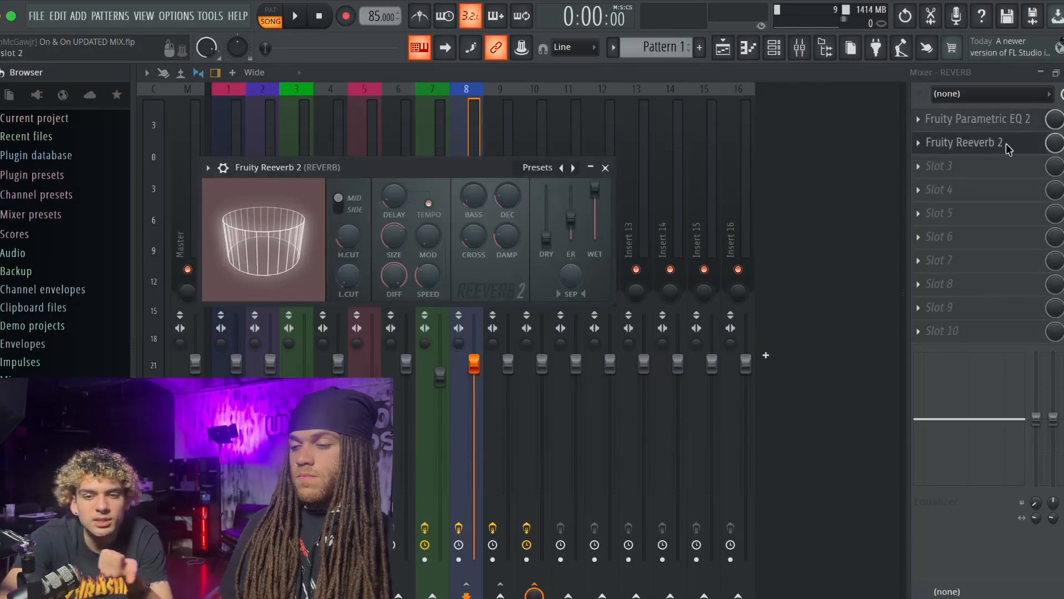
left_click(998, 118)
left_click(997, 119)
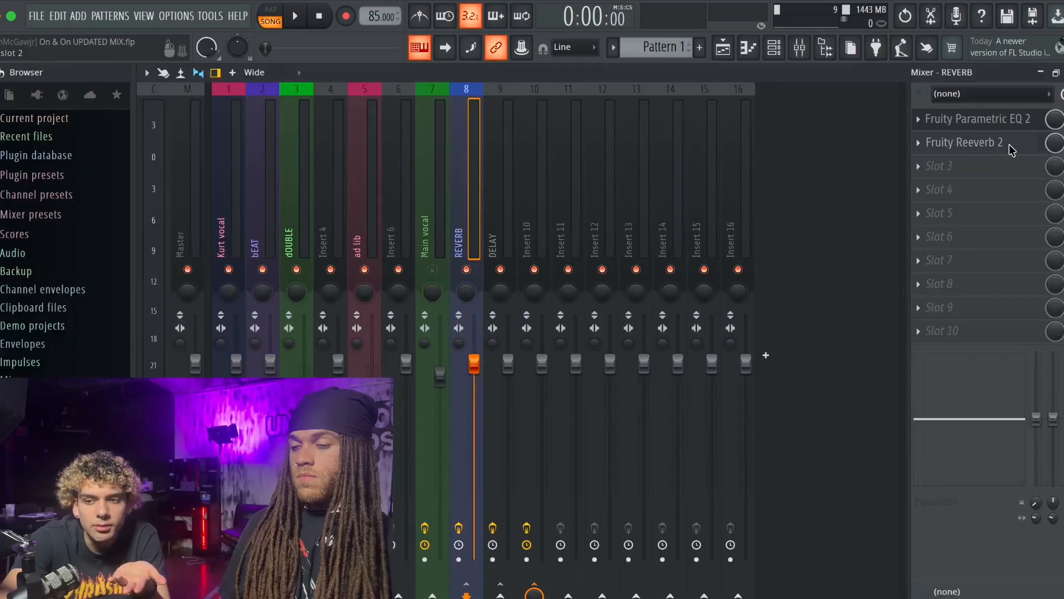
left_click(1009, 144)
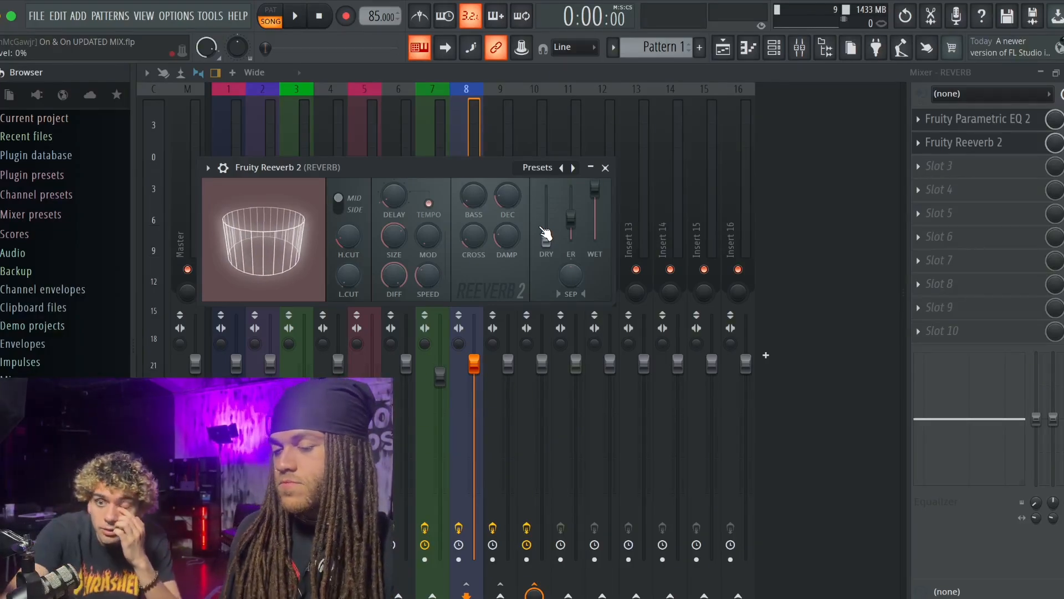
left_click(605, 168)
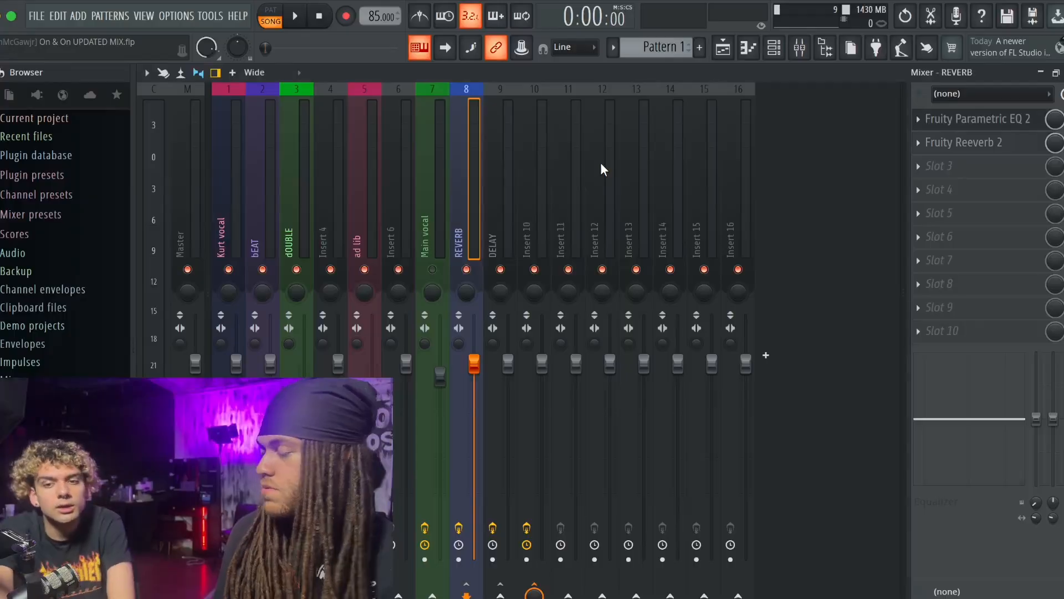
- Review the lead vocal's reverb send, the effect slots of DELAY, bEAT, dOUBLE, Insert 4 and ad lib, and the lead vocal's equalizer
left_click(231, 195)
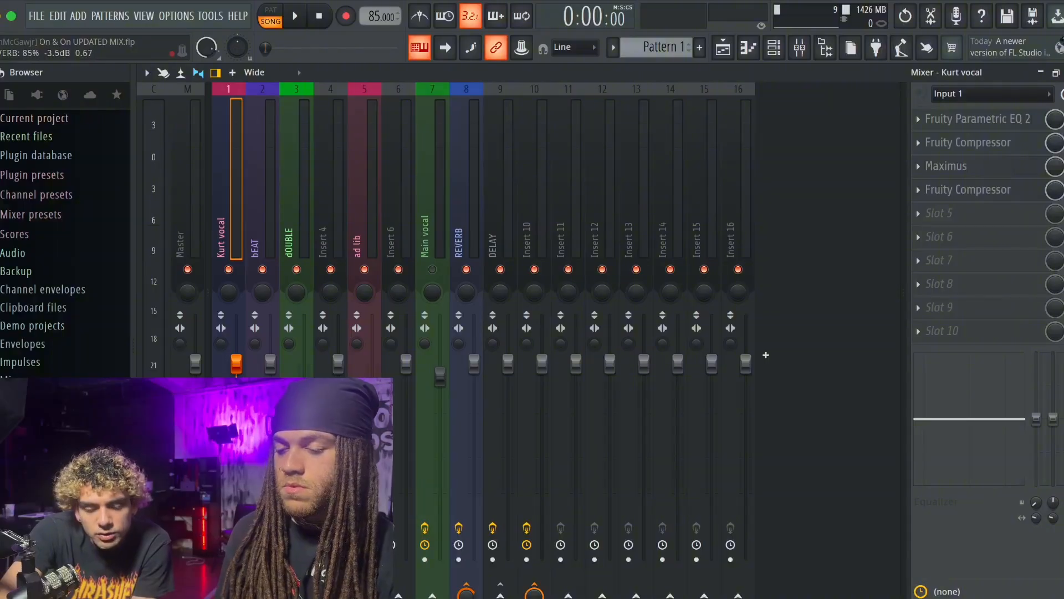
left_click_drag(466, 593, 466, 595)
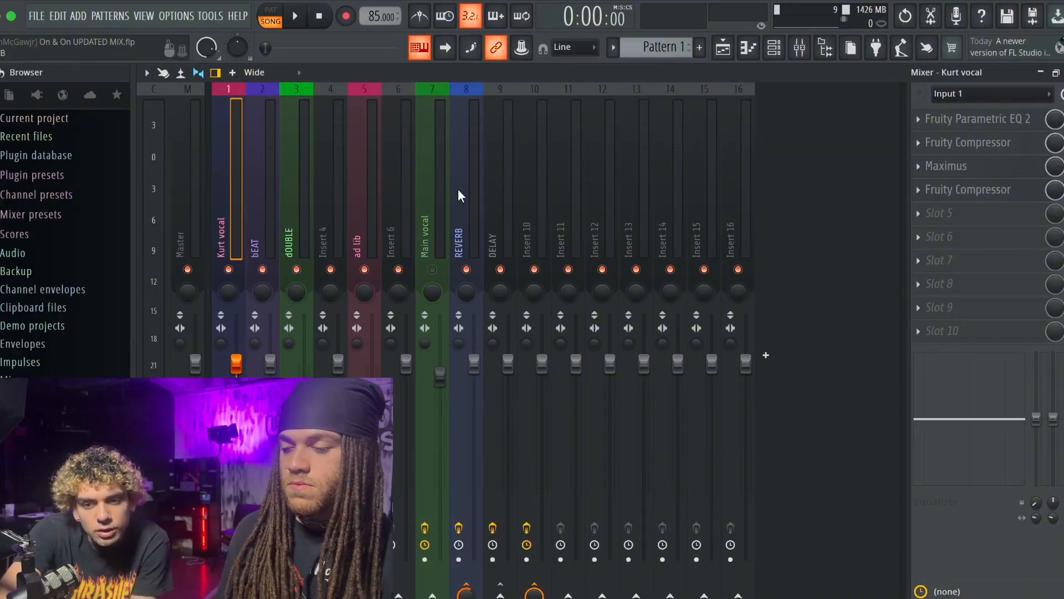
left_click(504, 206)
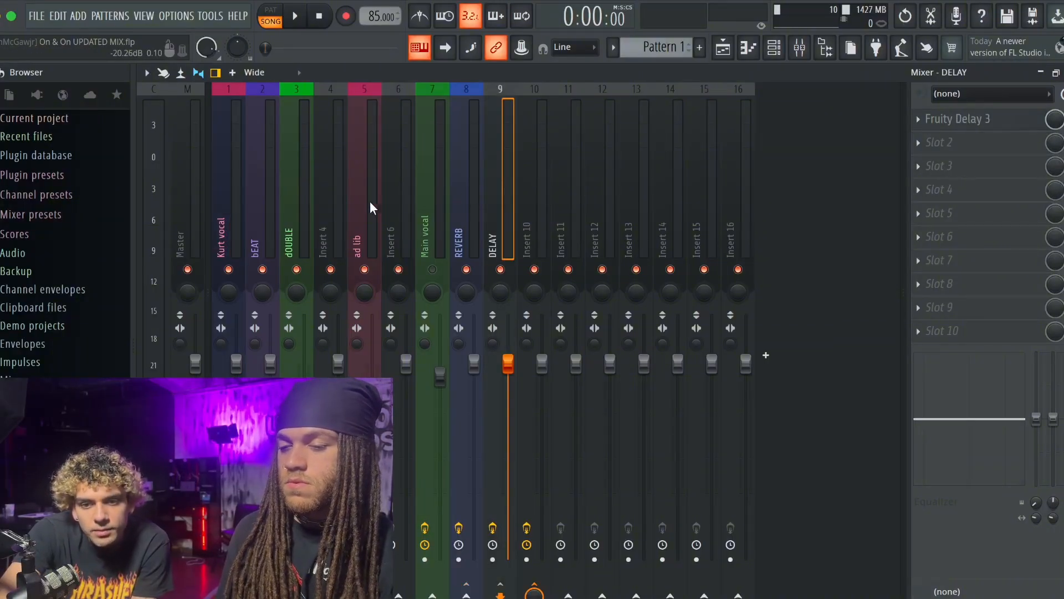
left_click(251, 195)
left_click(301, 195)
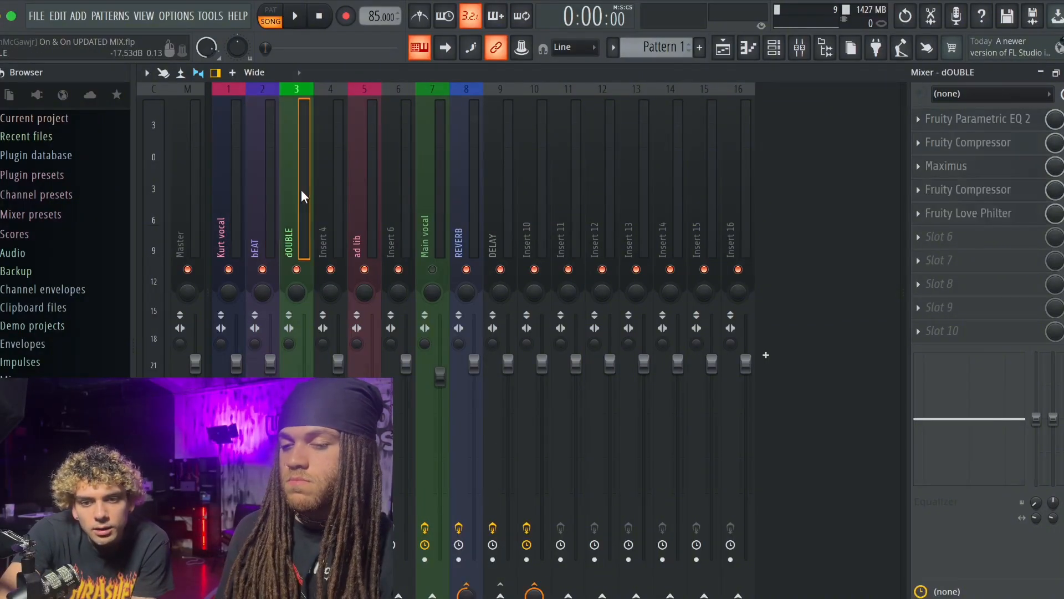
left_click(342, 166)
left_click(364, 169)
left_click(225, 164)
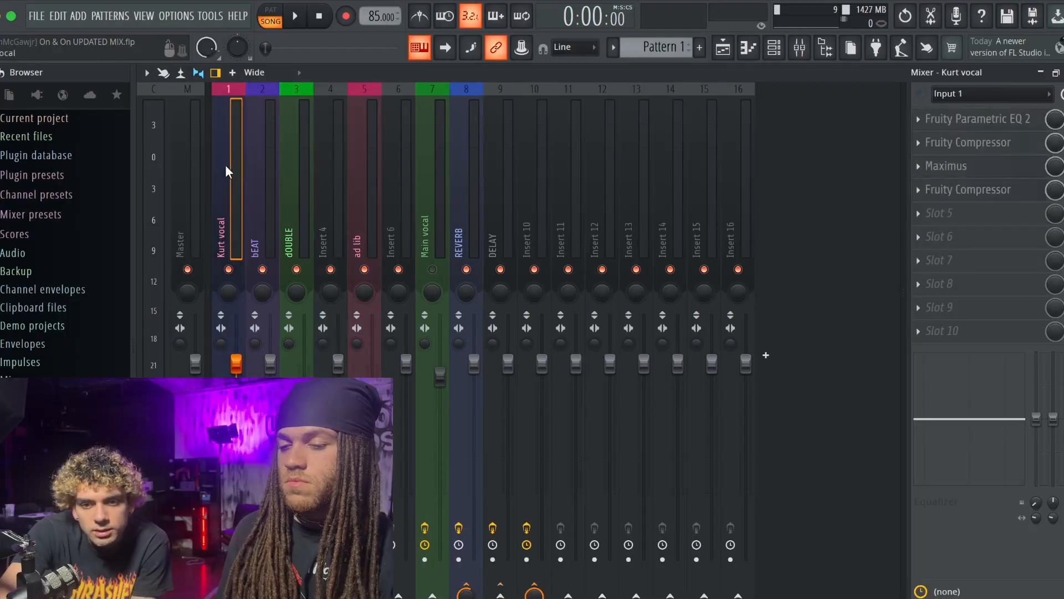
left_click(971, 119)
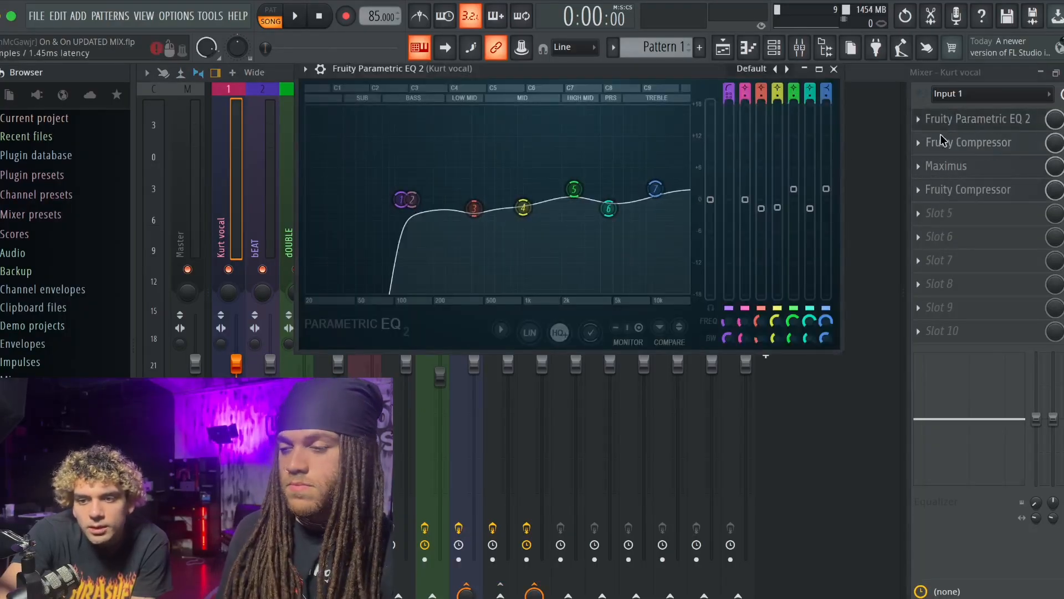
- Examine the Master track's Fruity Parametric EQ 2, Fruity Compressor, Fruity Limiter and Fruity Stereo Enhancer settings
left_click(198, 167)
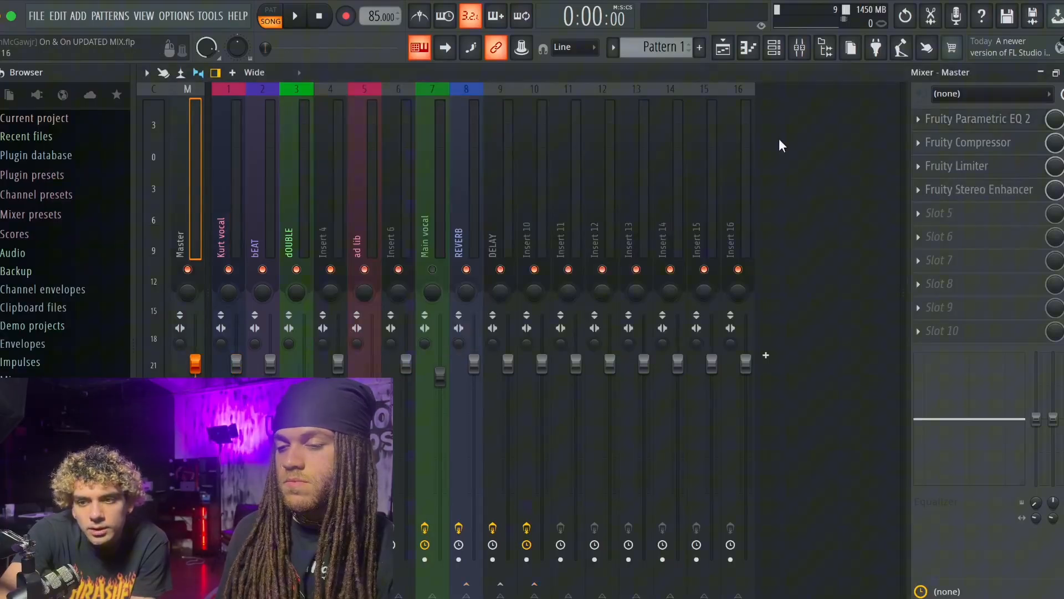
left_click(991, 118)
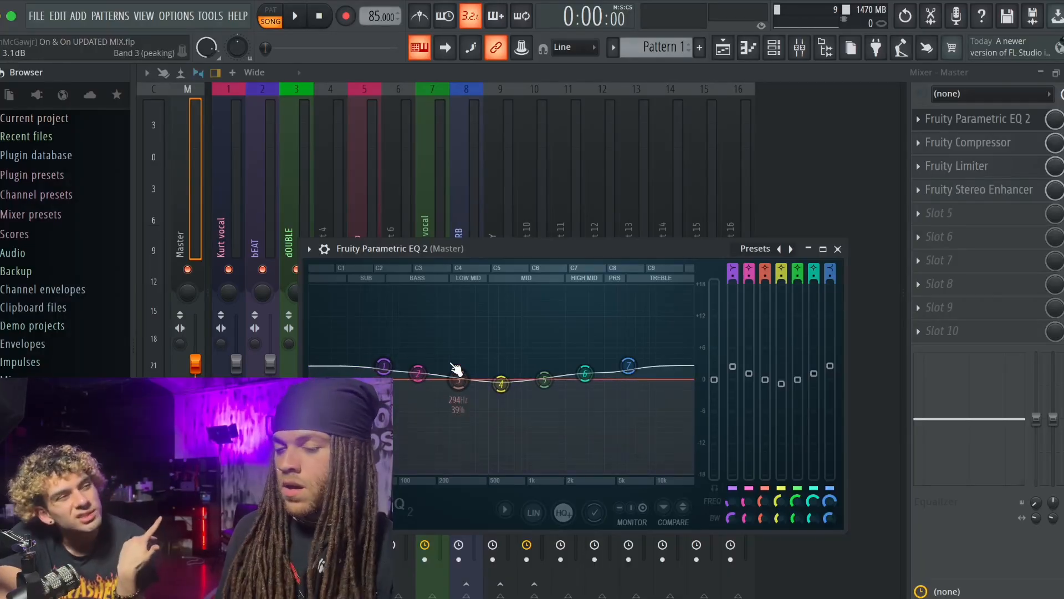
left_click(964, 143)
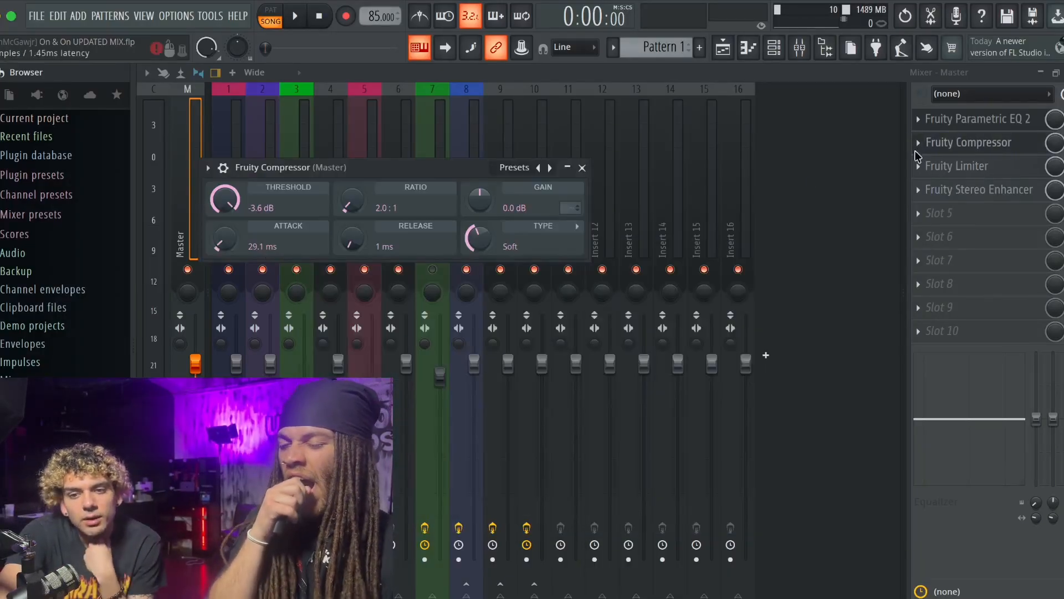
left_click(582, 168)
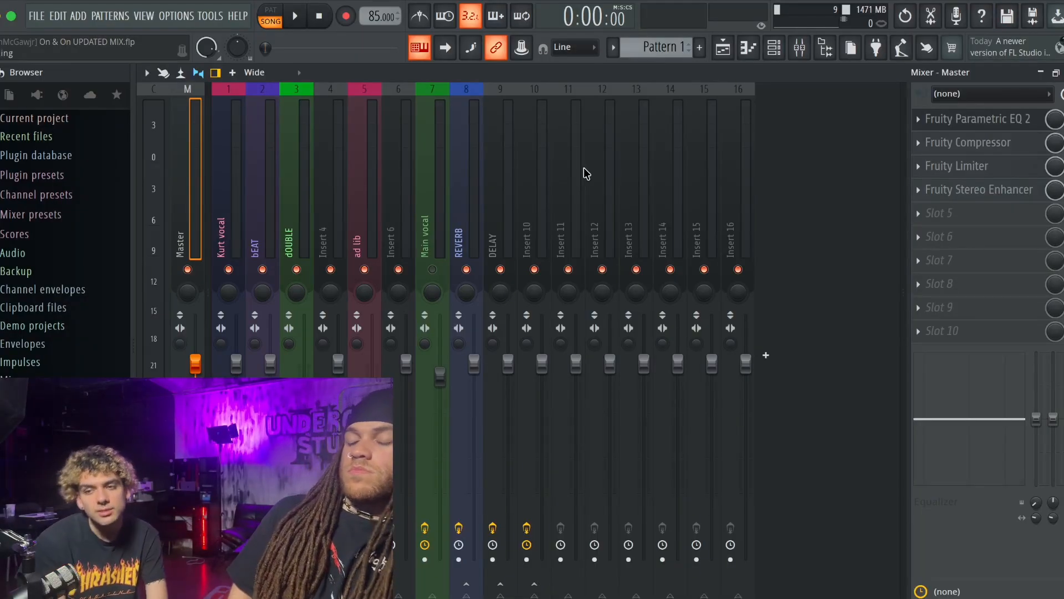
left_click(965, 166)
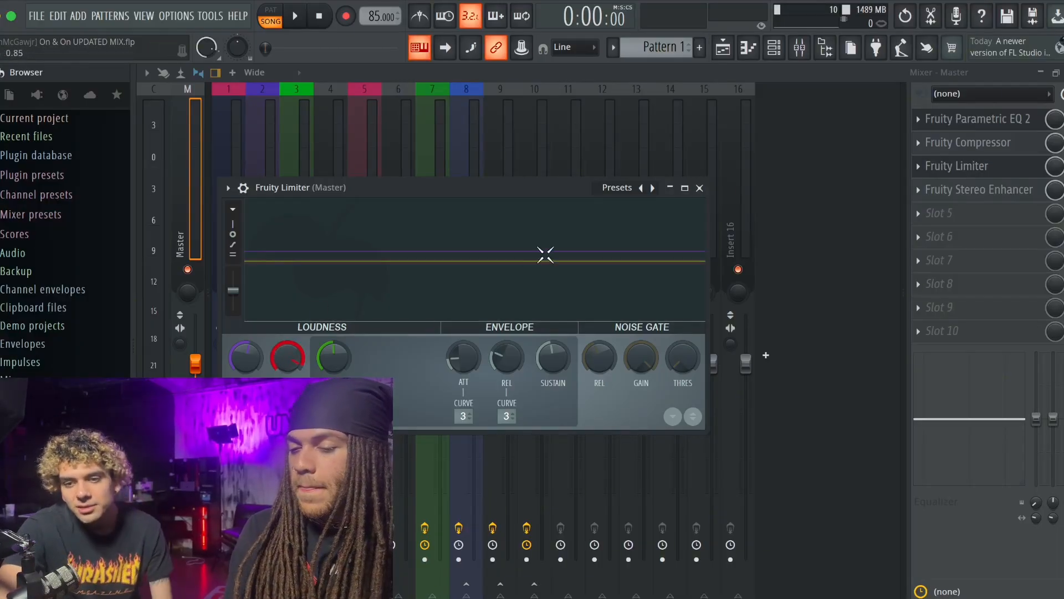
left_click(699, 189)
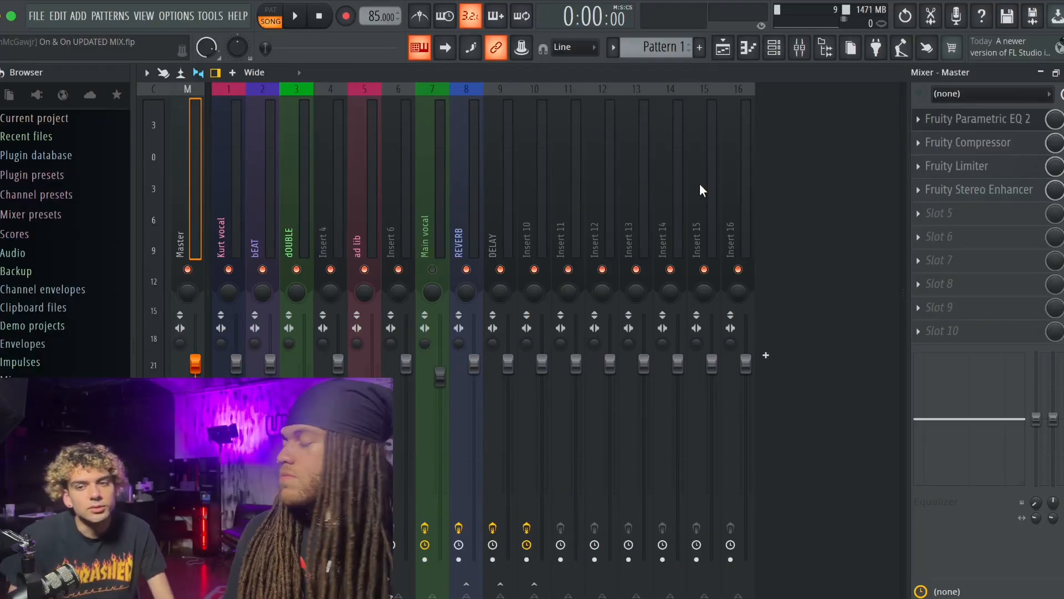
left_click(983, 193)
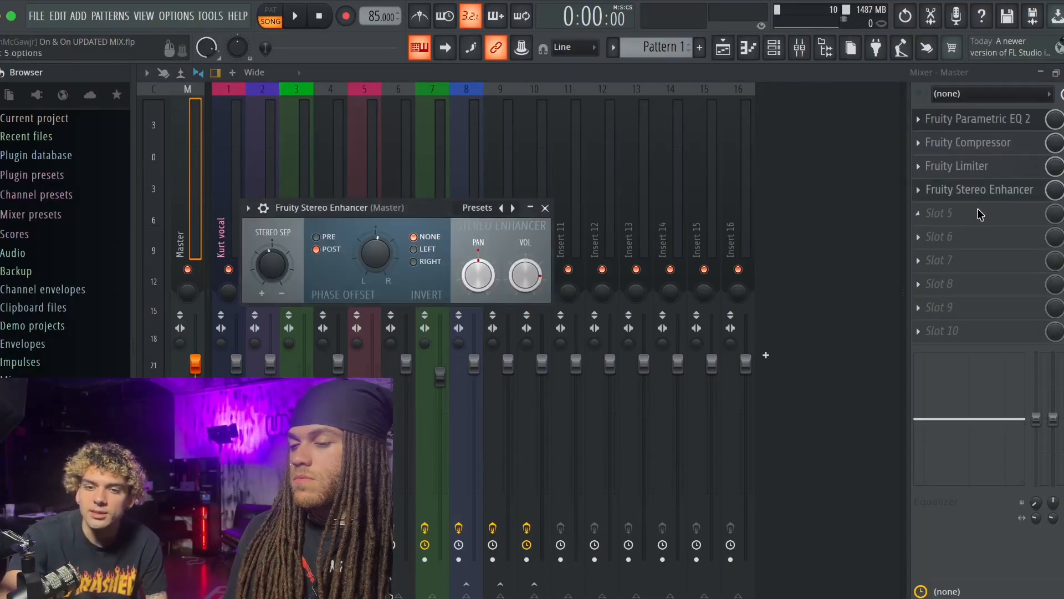
left_click(976, 196)
- Close the mixer and the Fruity Parametric EQ 2 windows of the lead vocal, Master and REVERB tracks
left_click(1063, 72)
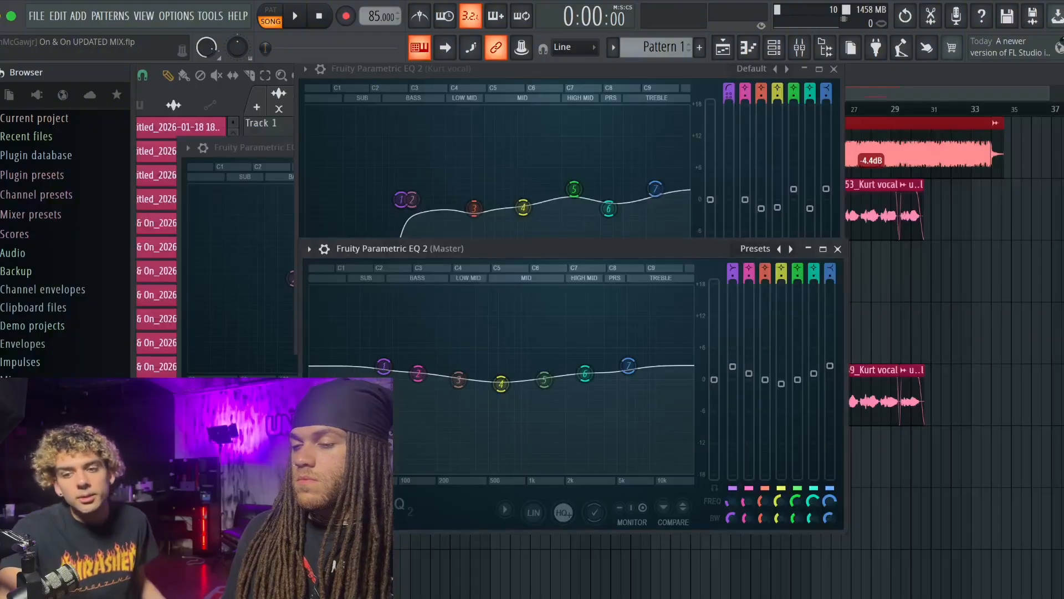
left_click(840, 72)
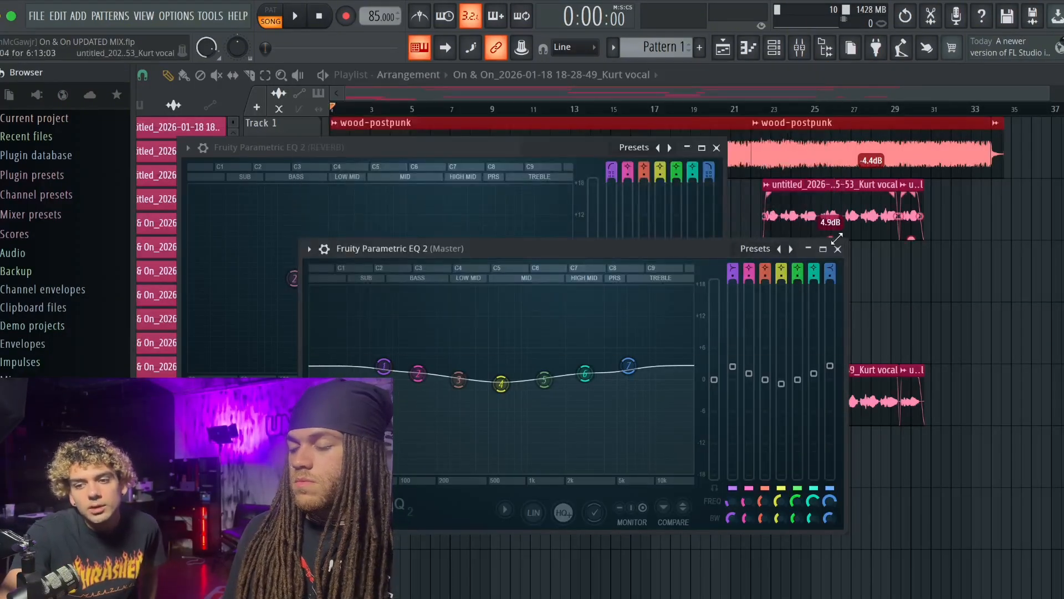
left_click(837, 249)
left_click(717, 149)
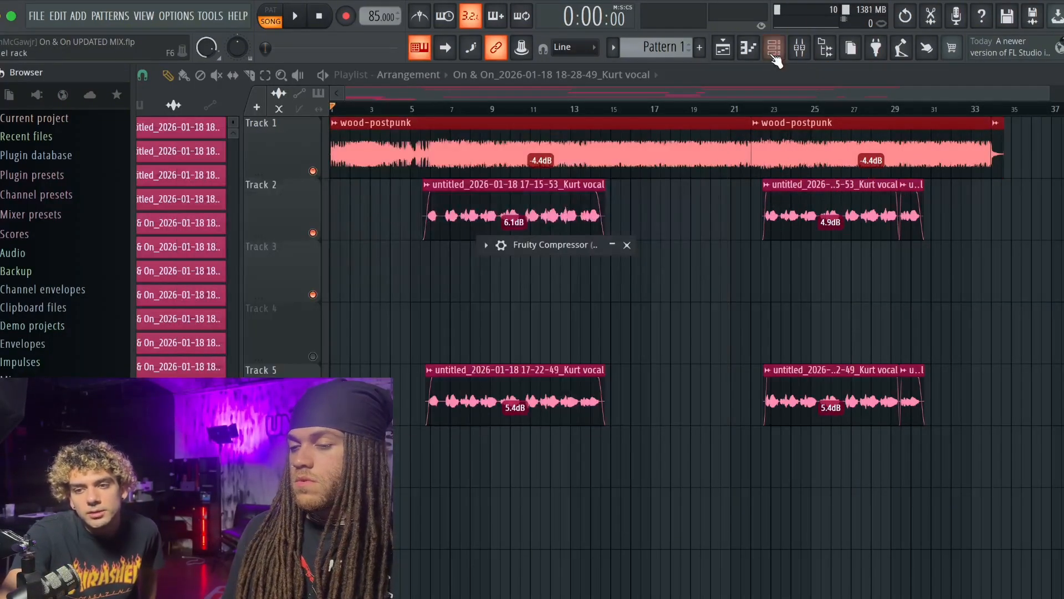
- Reopen the mixer to check the lead vocal's effect slots, and minimize it to show the playlist
left_click(800, 48)
left_click(230, 160)
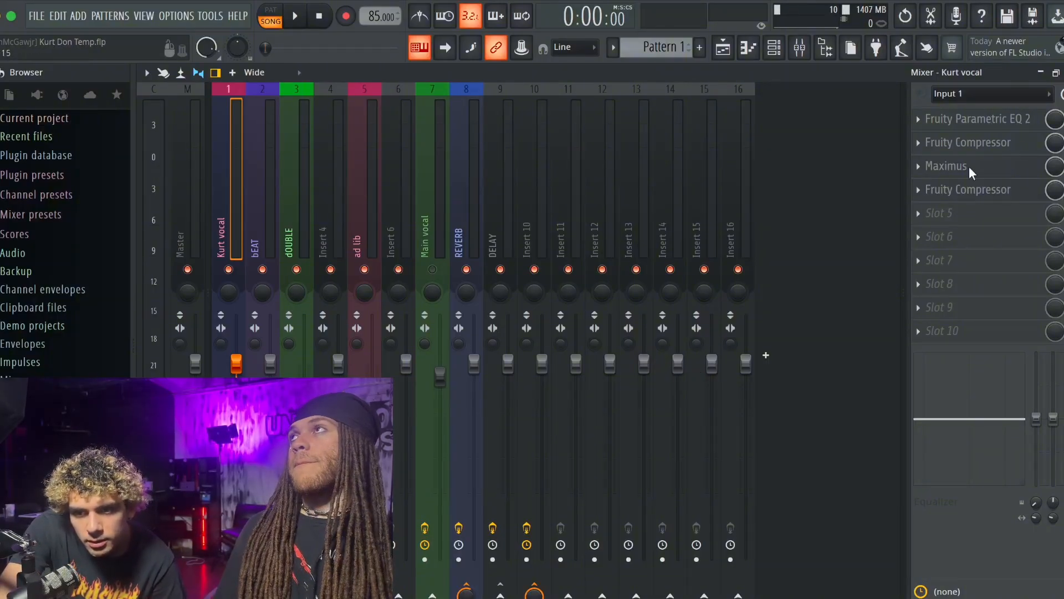
left_click(1043, 75)
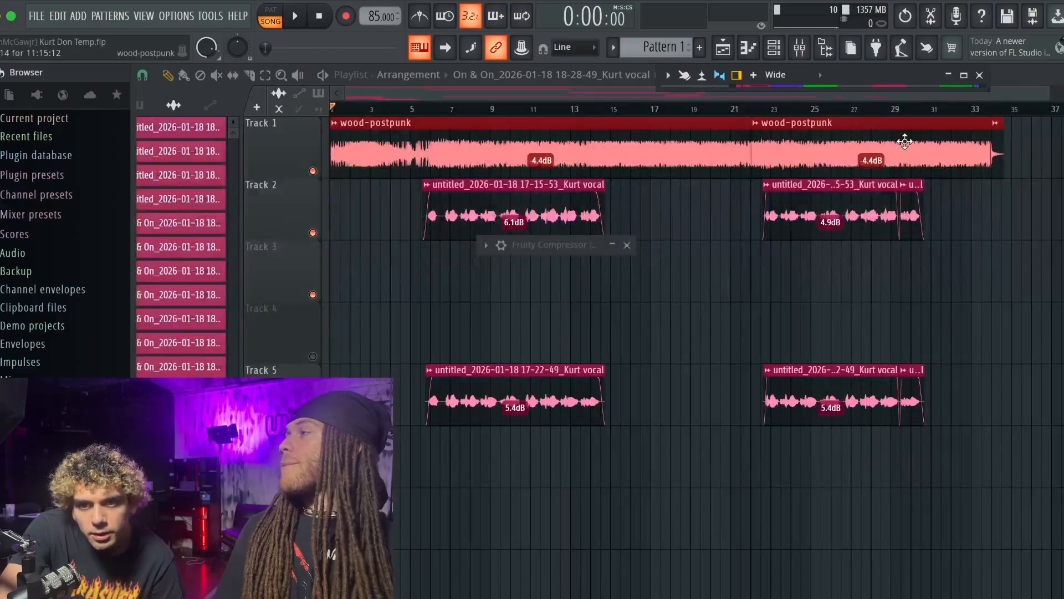